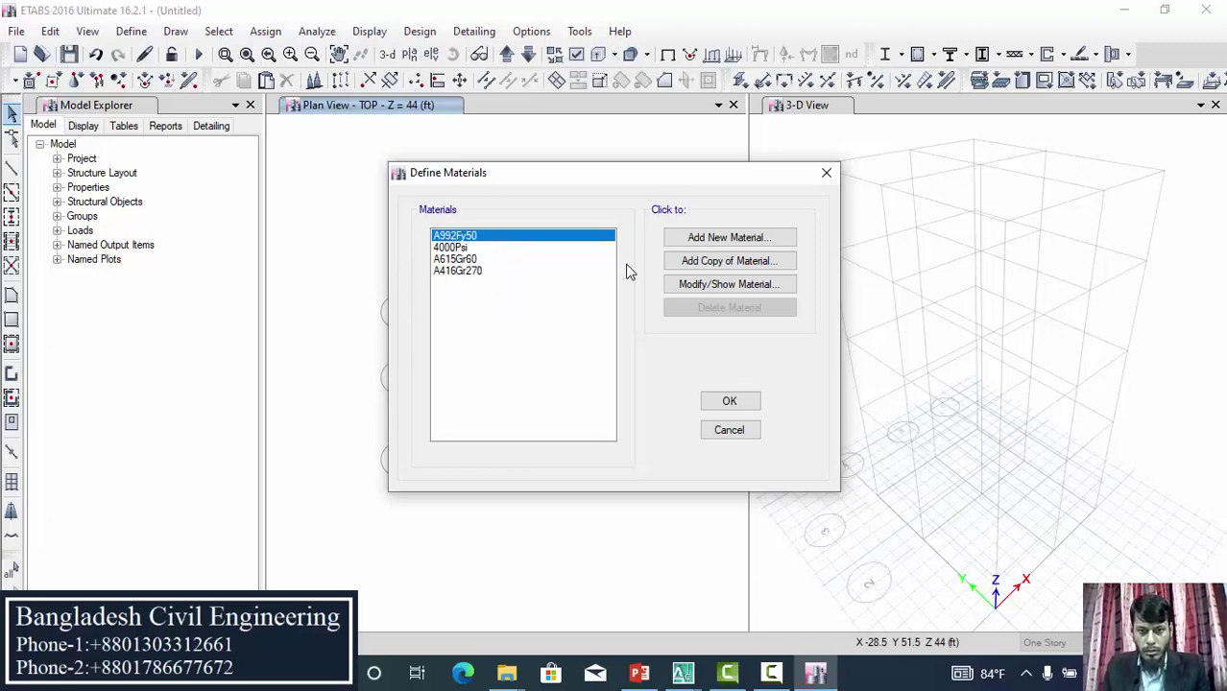
Step: Add a new United States concrete material with the Customary standard and grade f'c 3000 psi
left_click(723, 237)
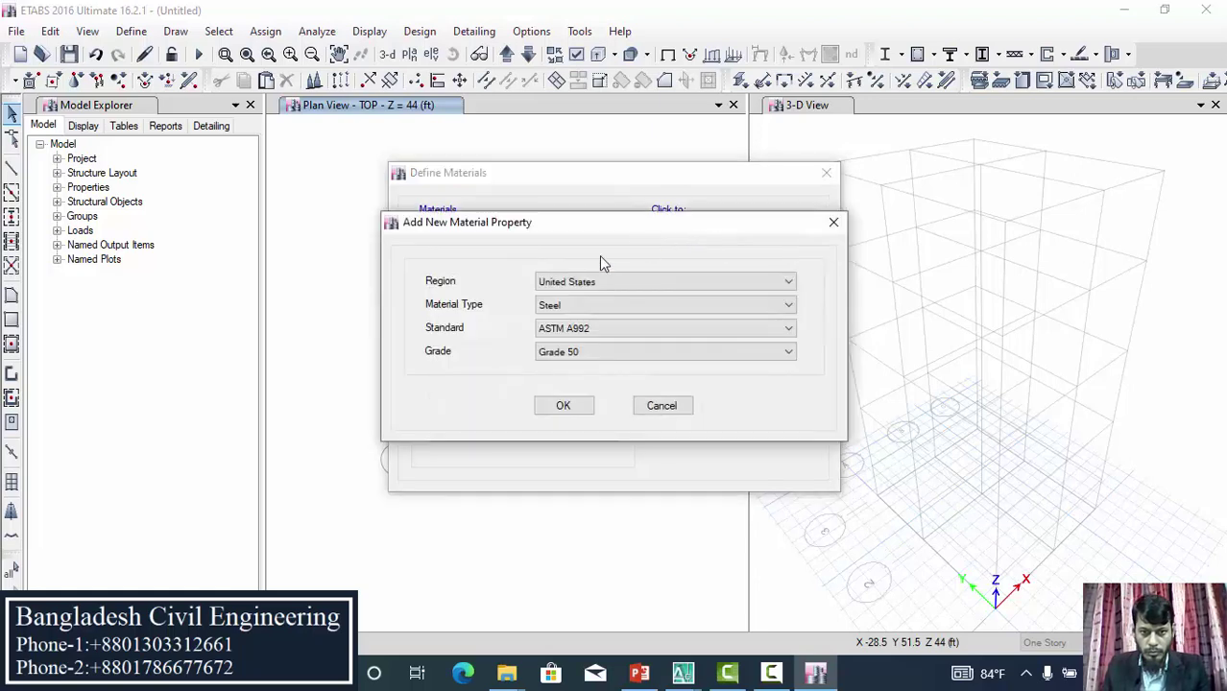
left_click(833, 223)
left_click(746, 238)
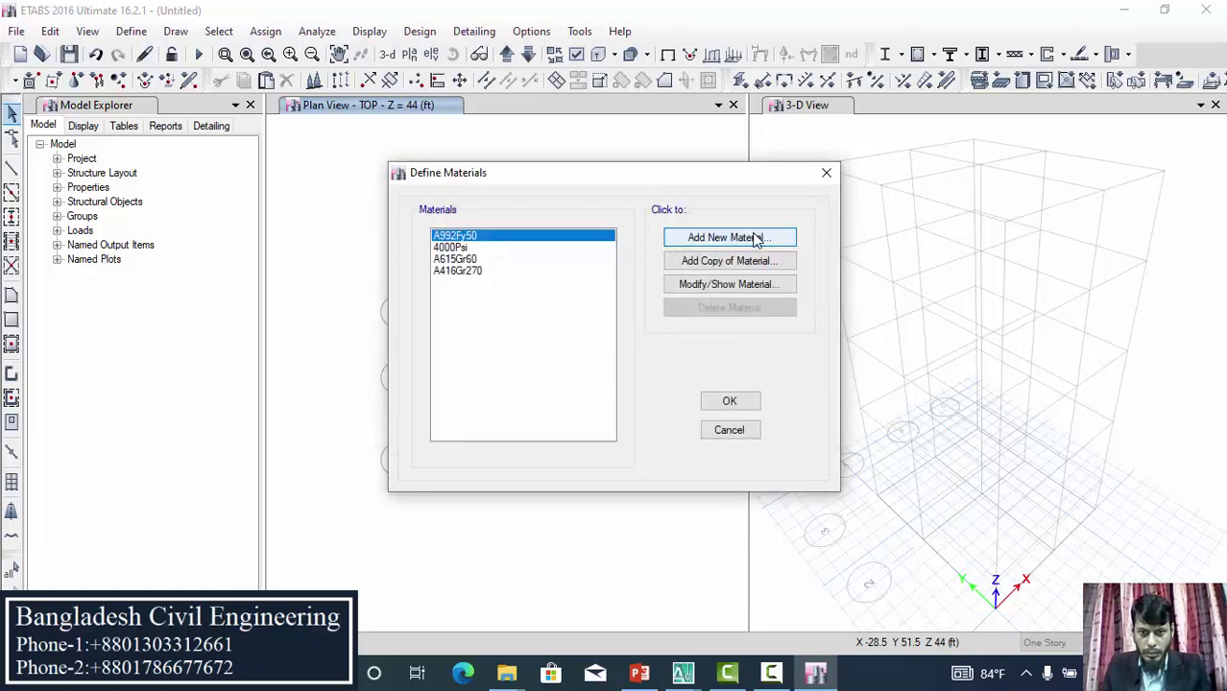
left_click(578, 308)
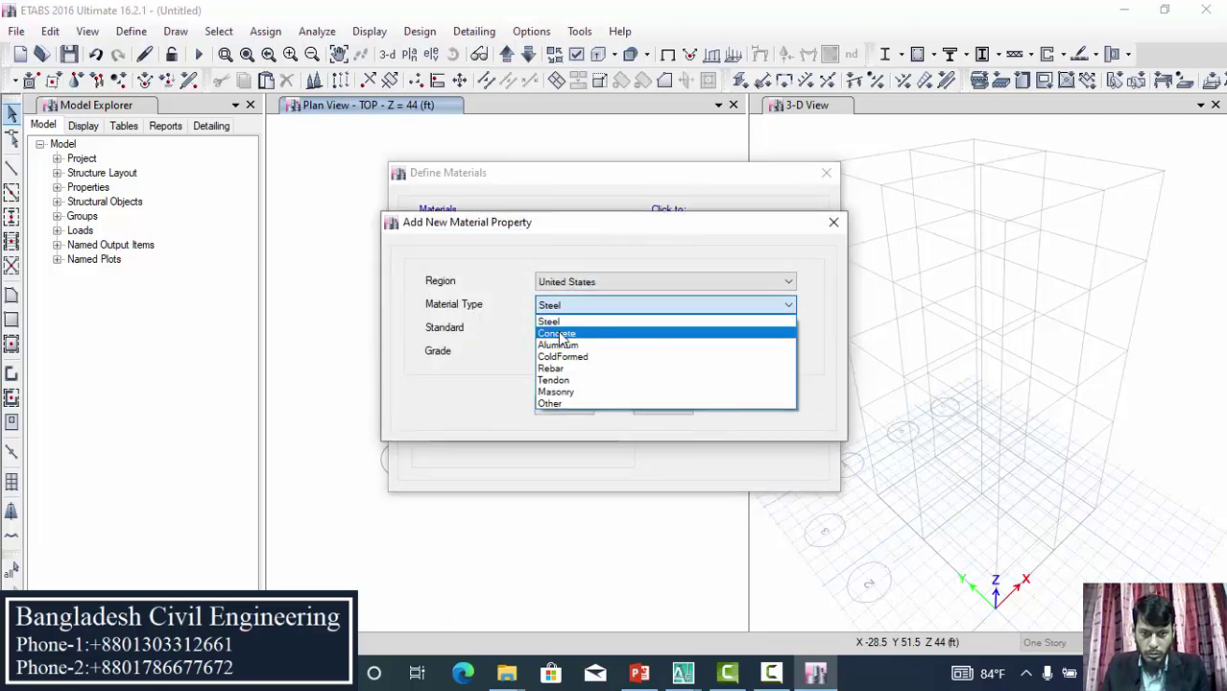
left_click(560, 336)
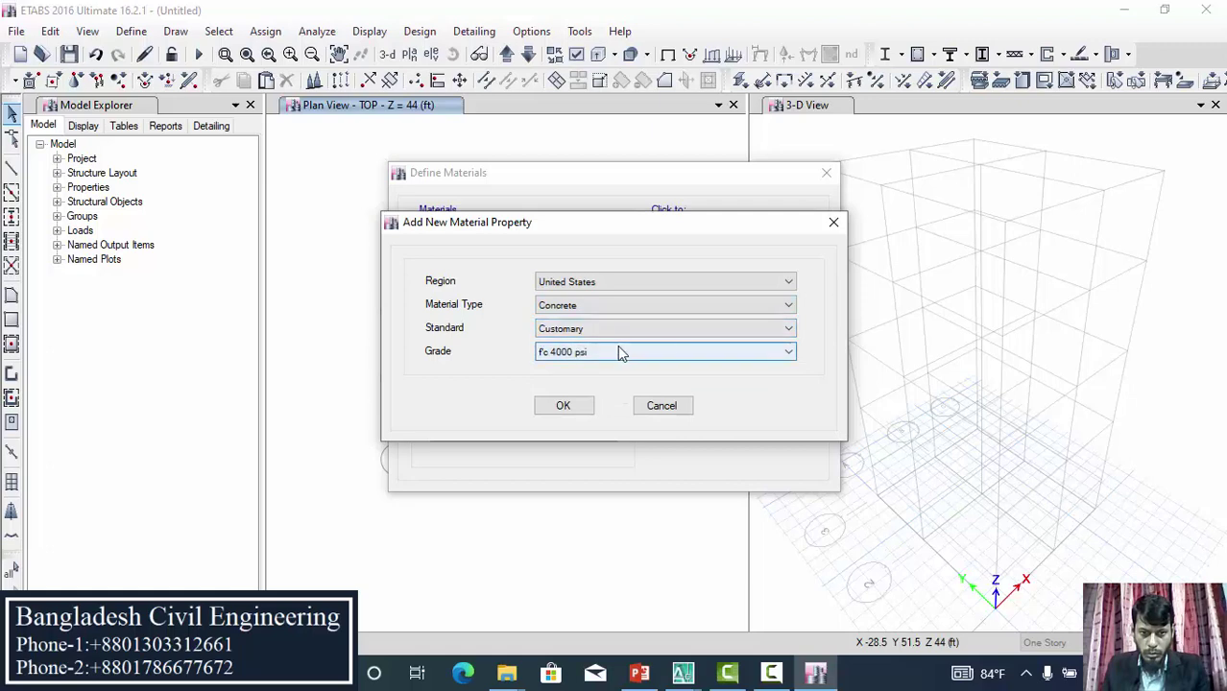
left_click(621, 353)
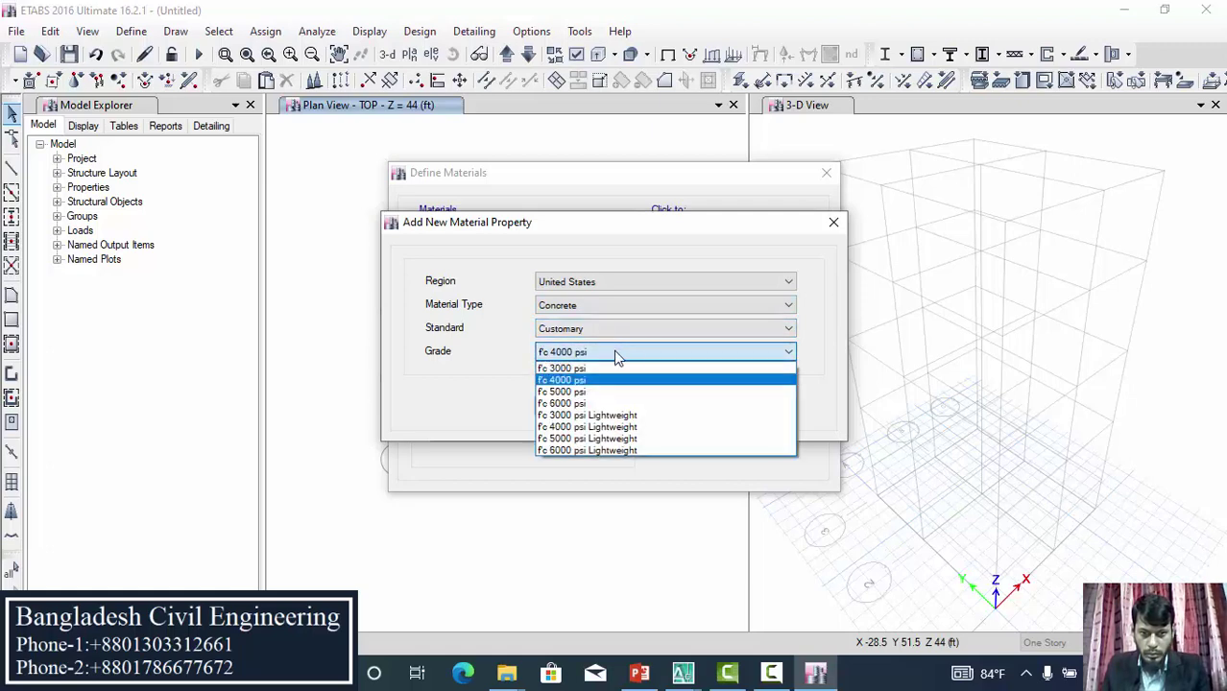
left_click(566, 371)
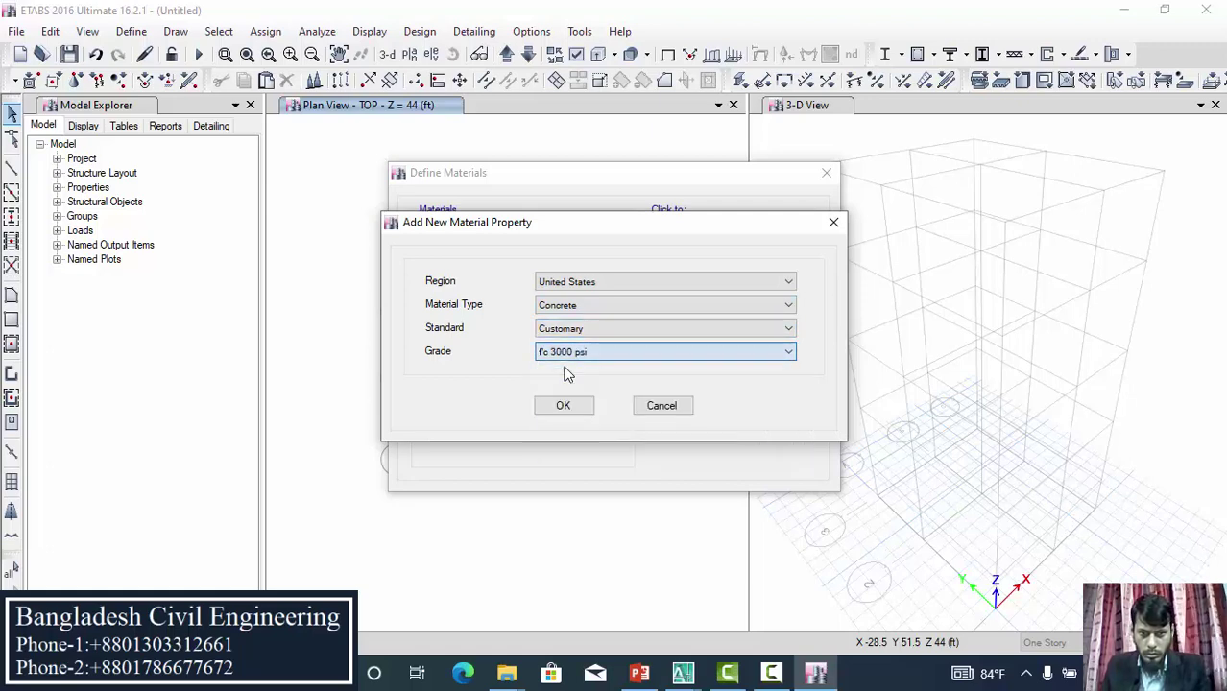
left_click(566, 403)
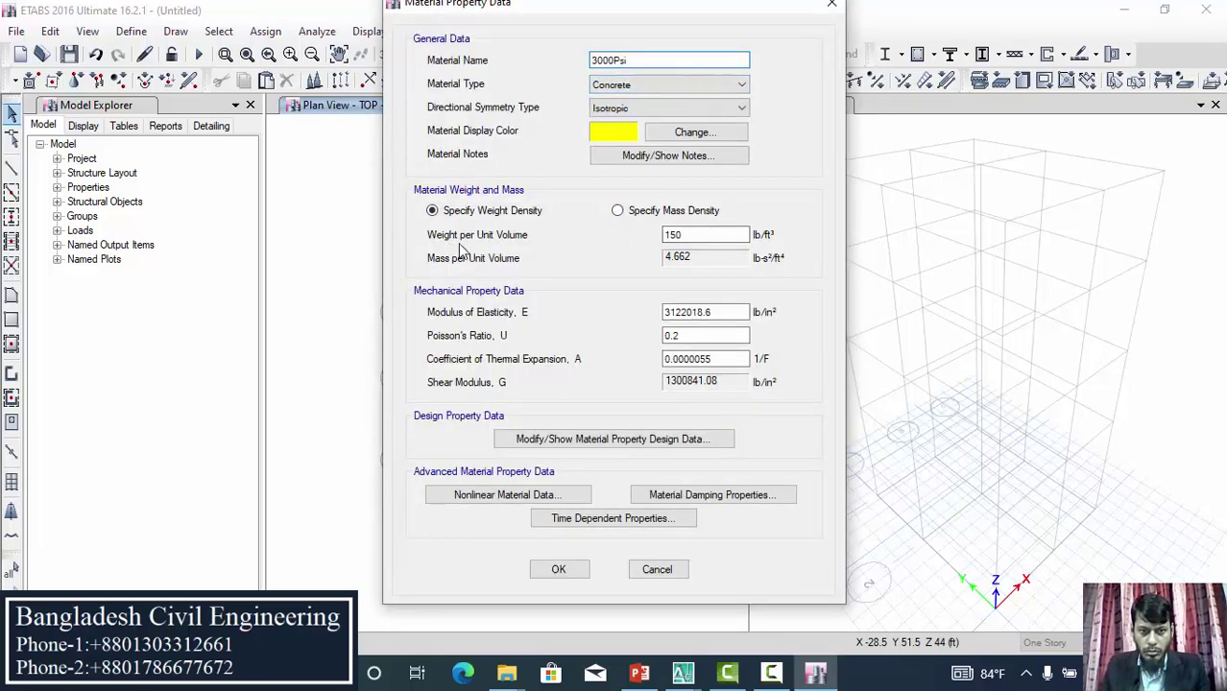
Step: Set the 3000Psi concrete's weight per unit volume to 135 lb/ft³ and its modulus of elasticity to 45000*3000^.5 lb/in²
double_click(674, 236)
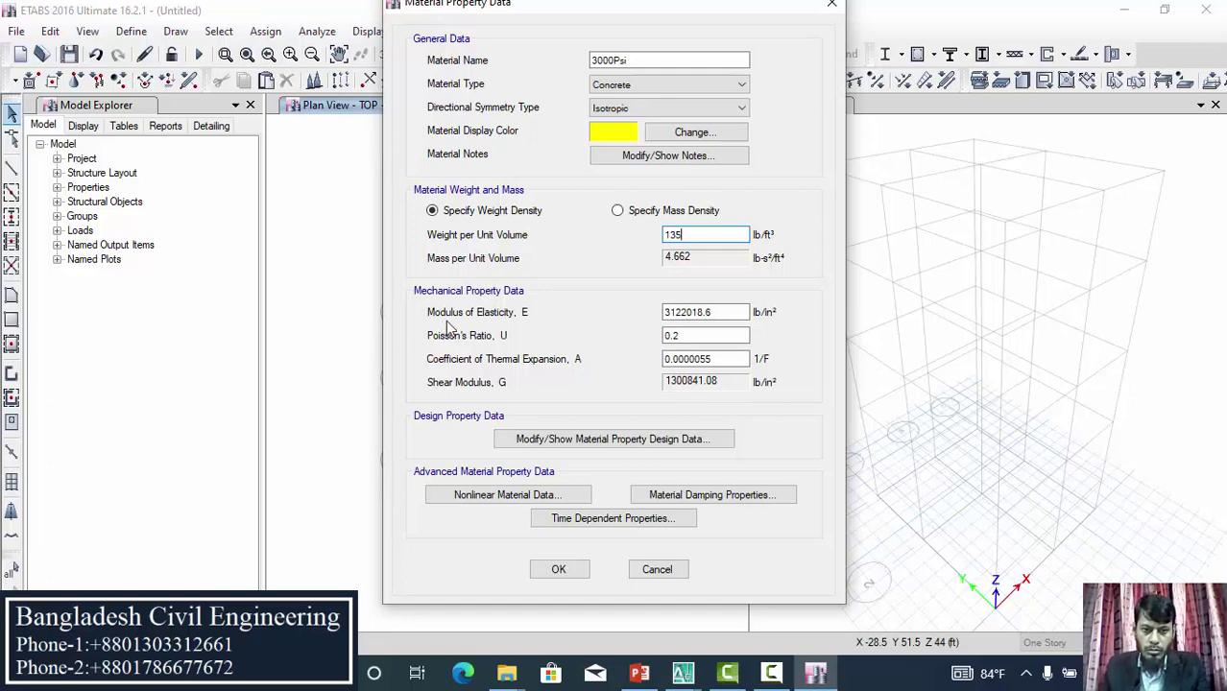
left_click(720, 314)
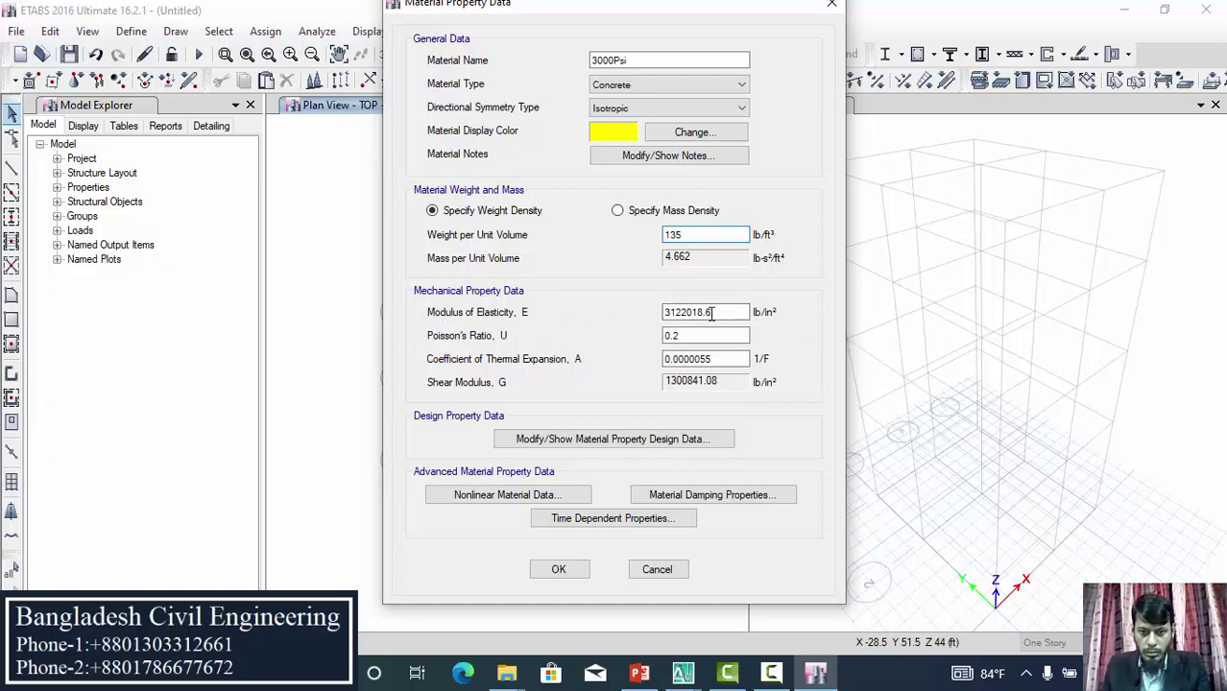
key("Tab")
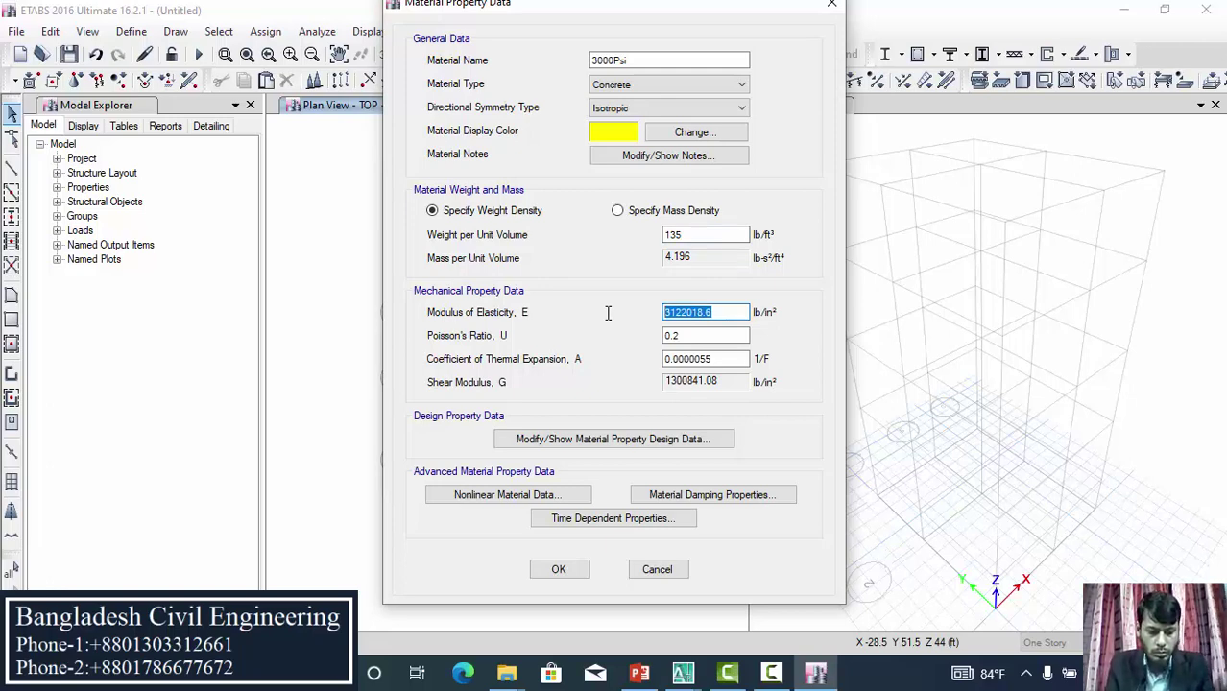
type("45000*3000^.5")
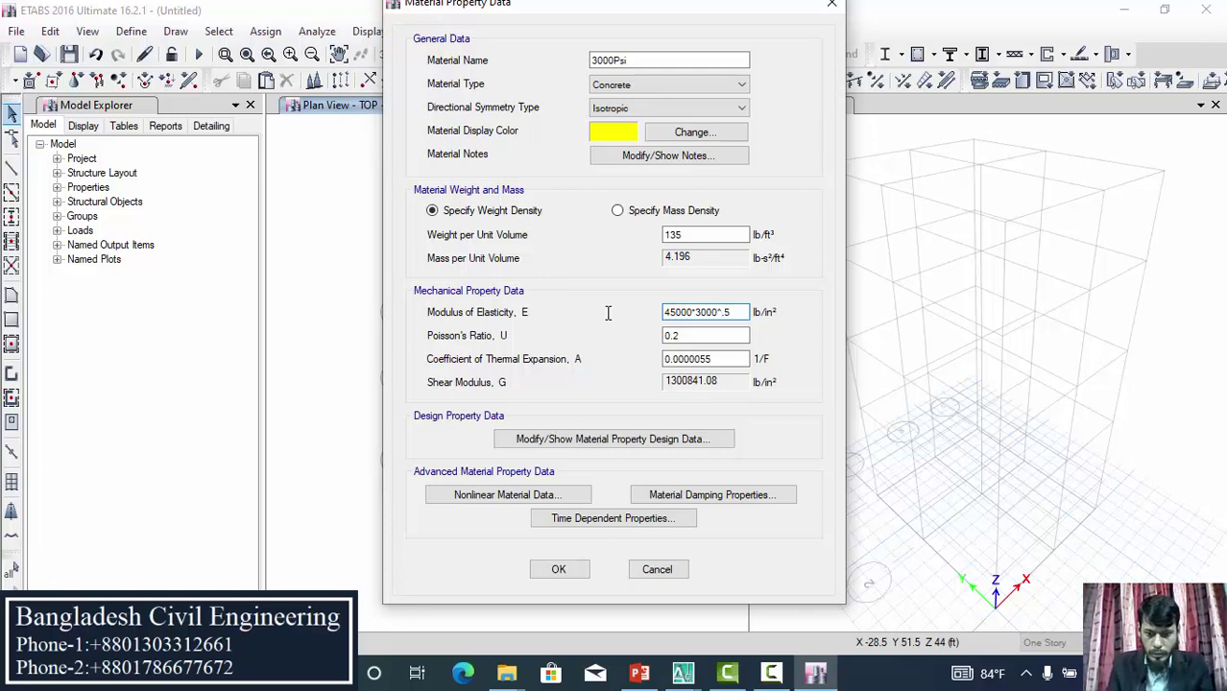
key("Return")
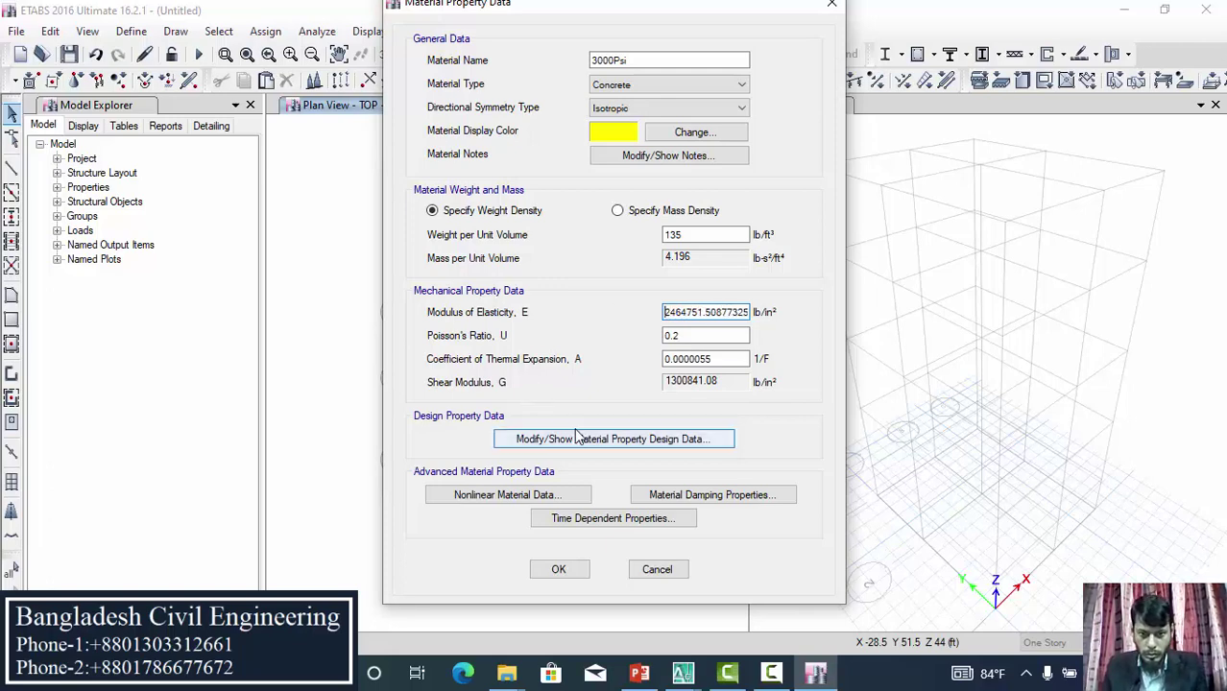
left_click(558, 569)
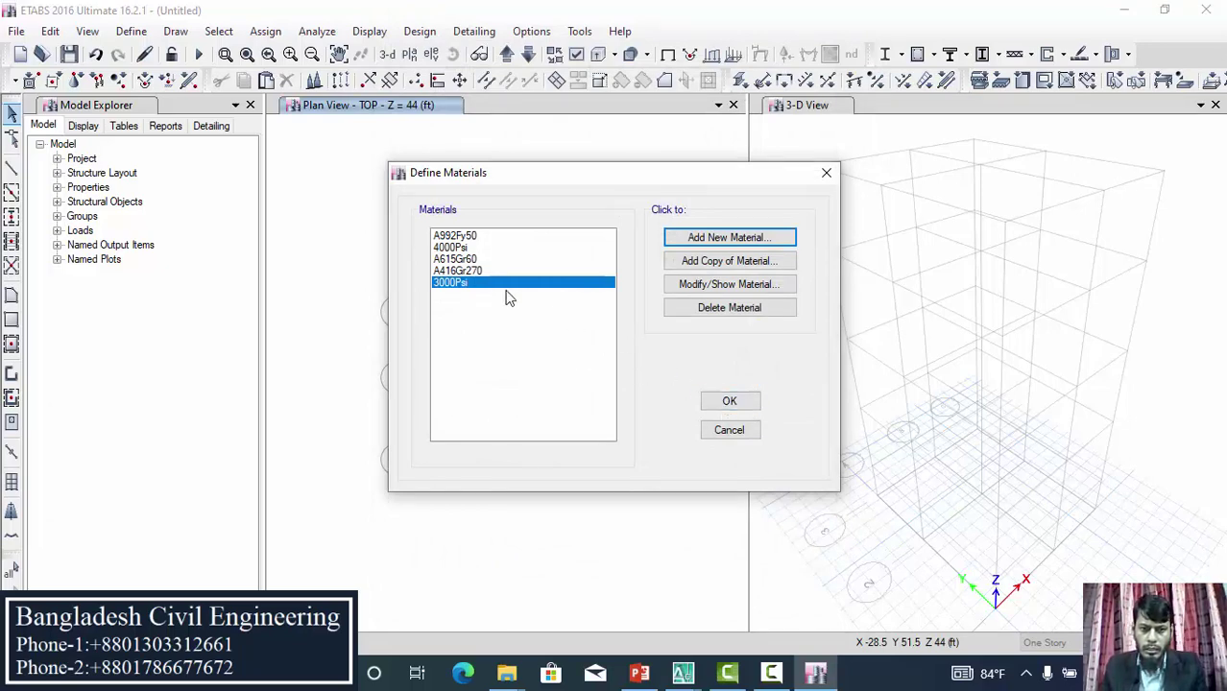
Step: Add a new United States rebar material with standard ASTM A615 and Grade 60
left_click(716, 237)
left_click(583, 307)
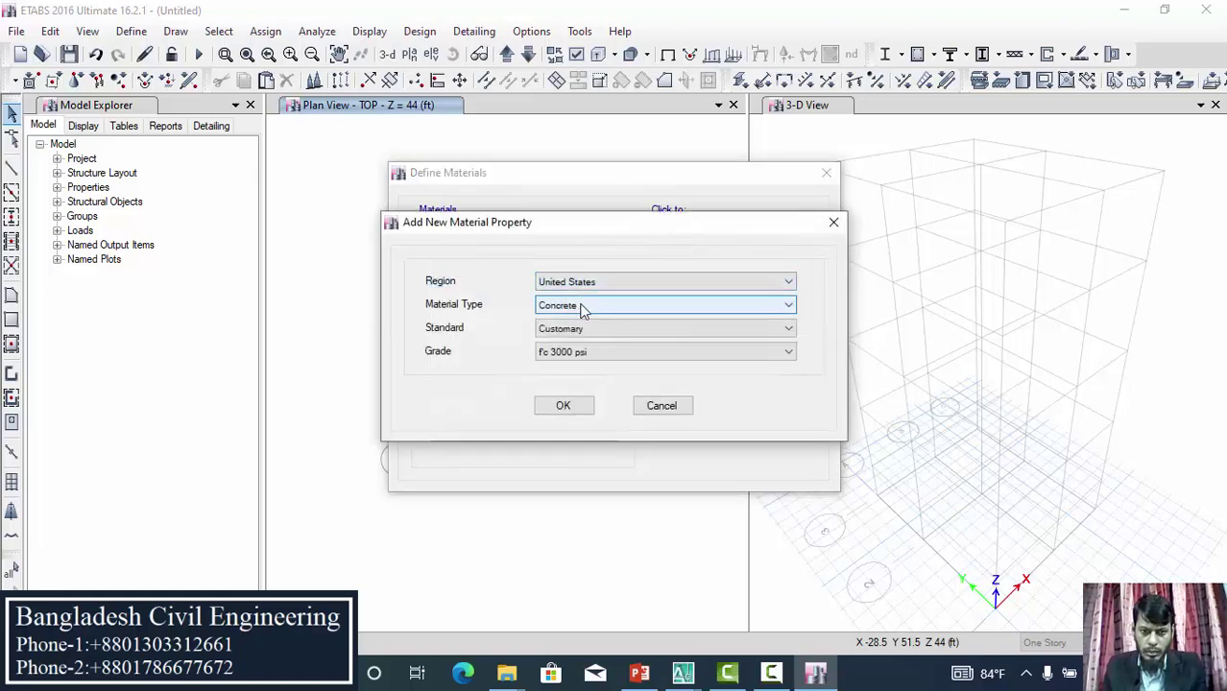
left_click(555, 369)
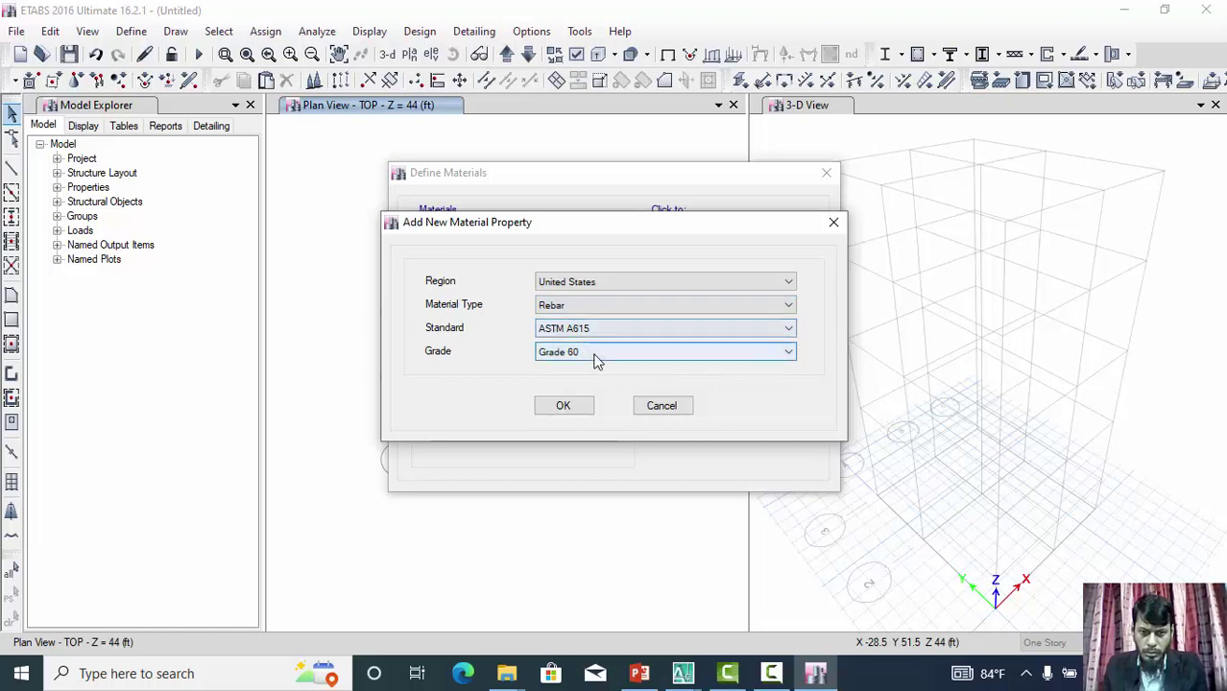
left_click(563, 404)
left_click(687, 279)
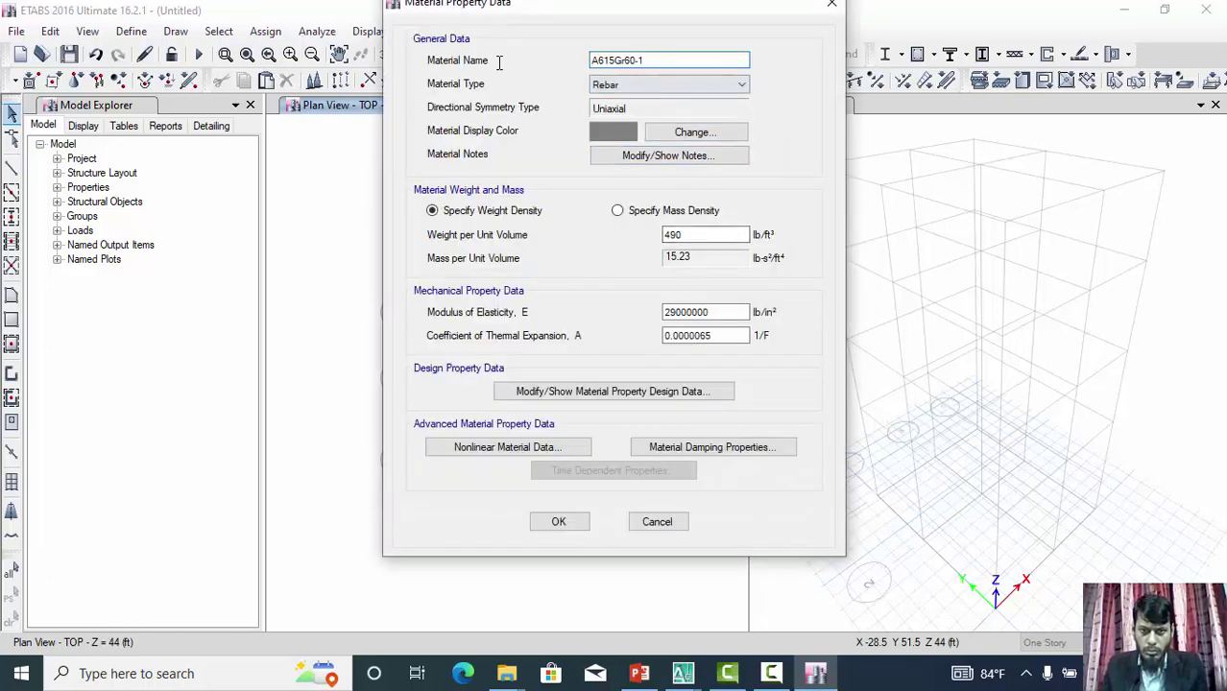
Step: Name the rebar material 60 ksi, check its design strengths, and accept the material definitions
type("60")
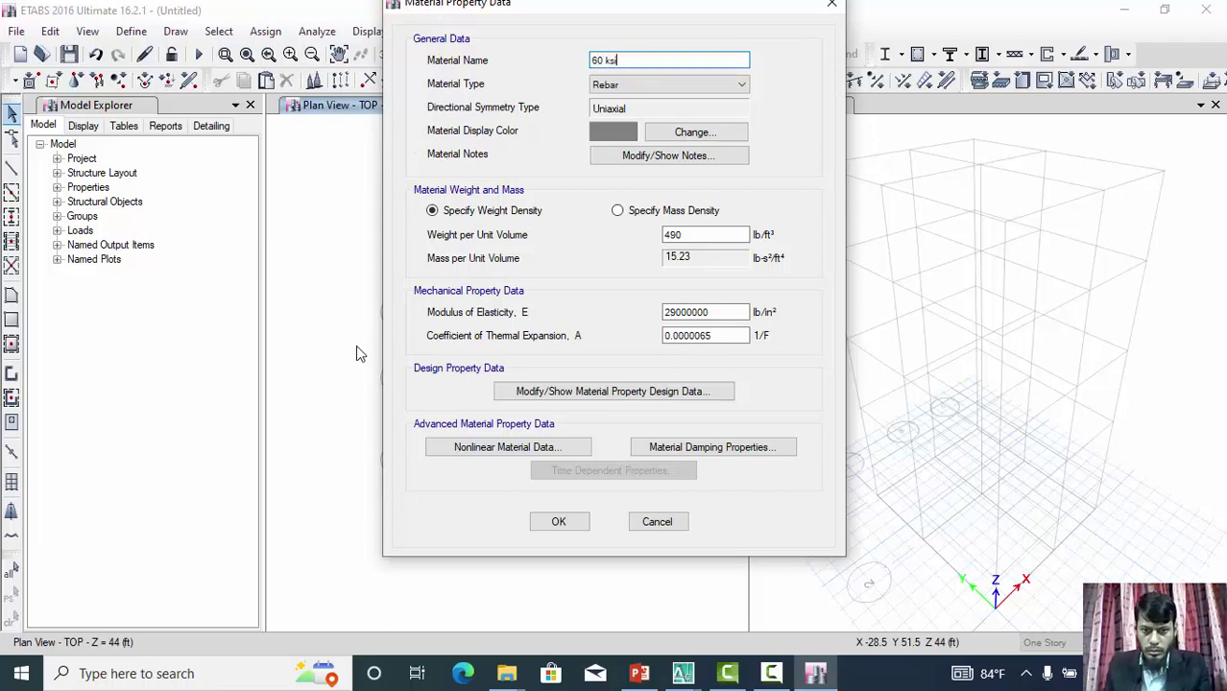
type(" ksi")
left_click(597, 392)
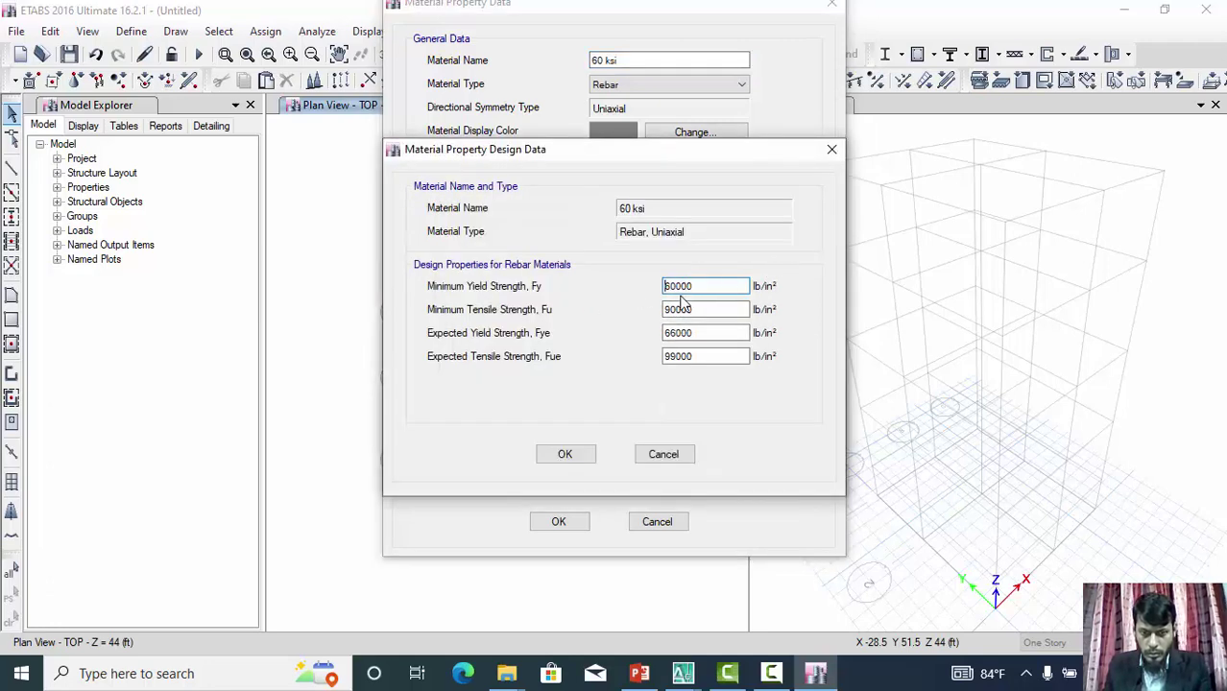
left_click(565, 453)
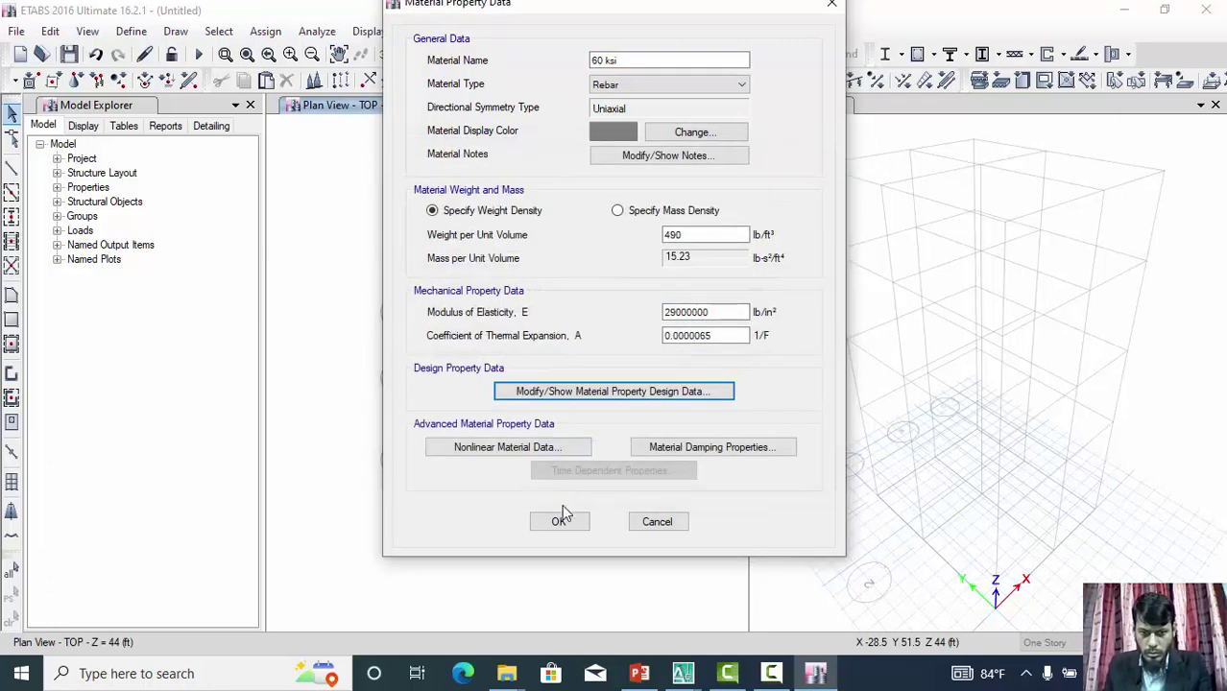
left_click(563, 522)
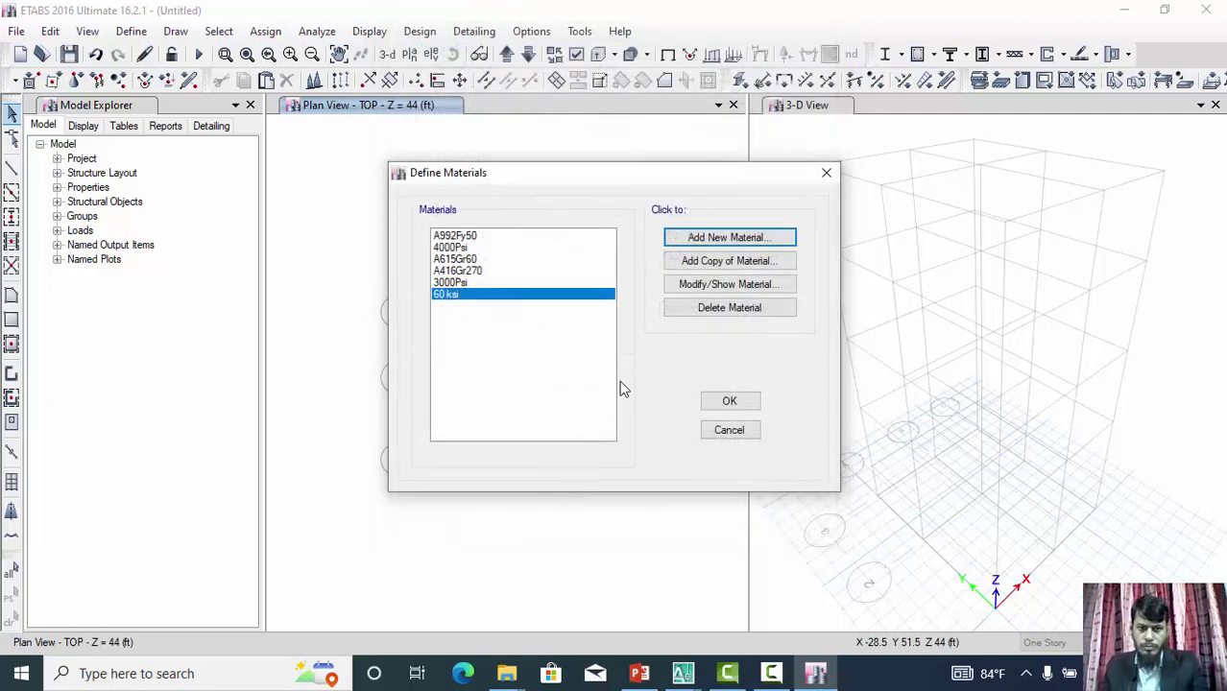
left_click(726, 406)
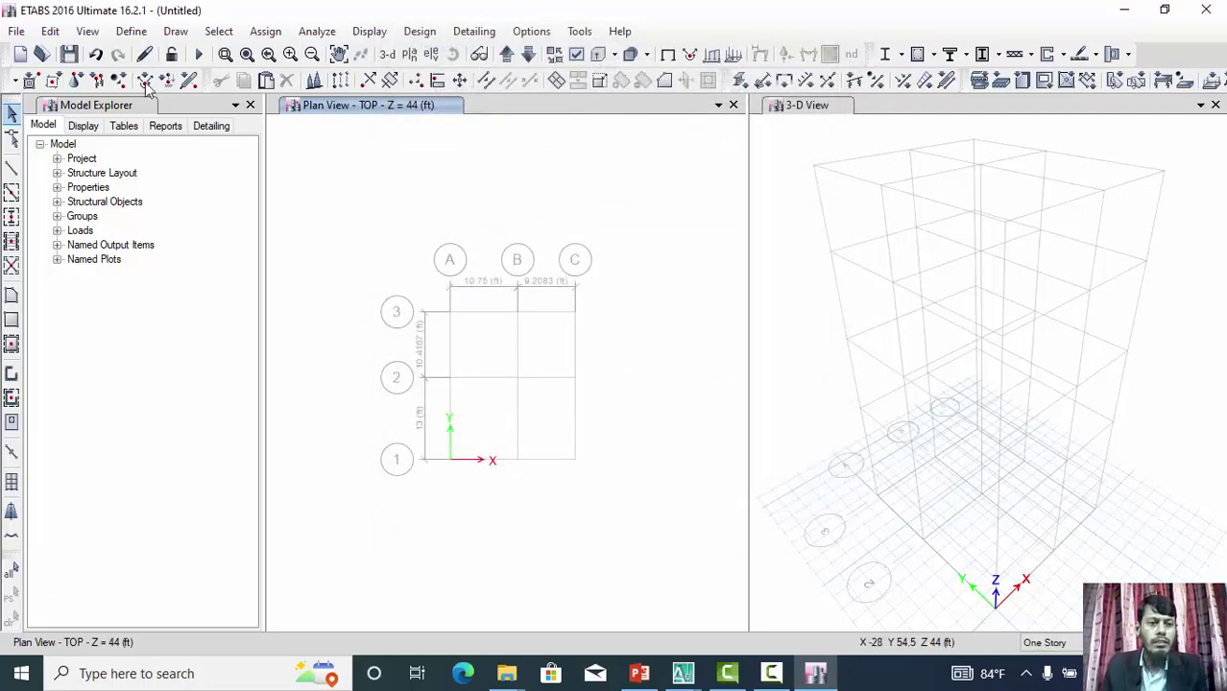
Step: Delete the frame section properties from A-CompBm through SteelCol, including the ConcBm and ConcCol lists
left_click(131, 32)
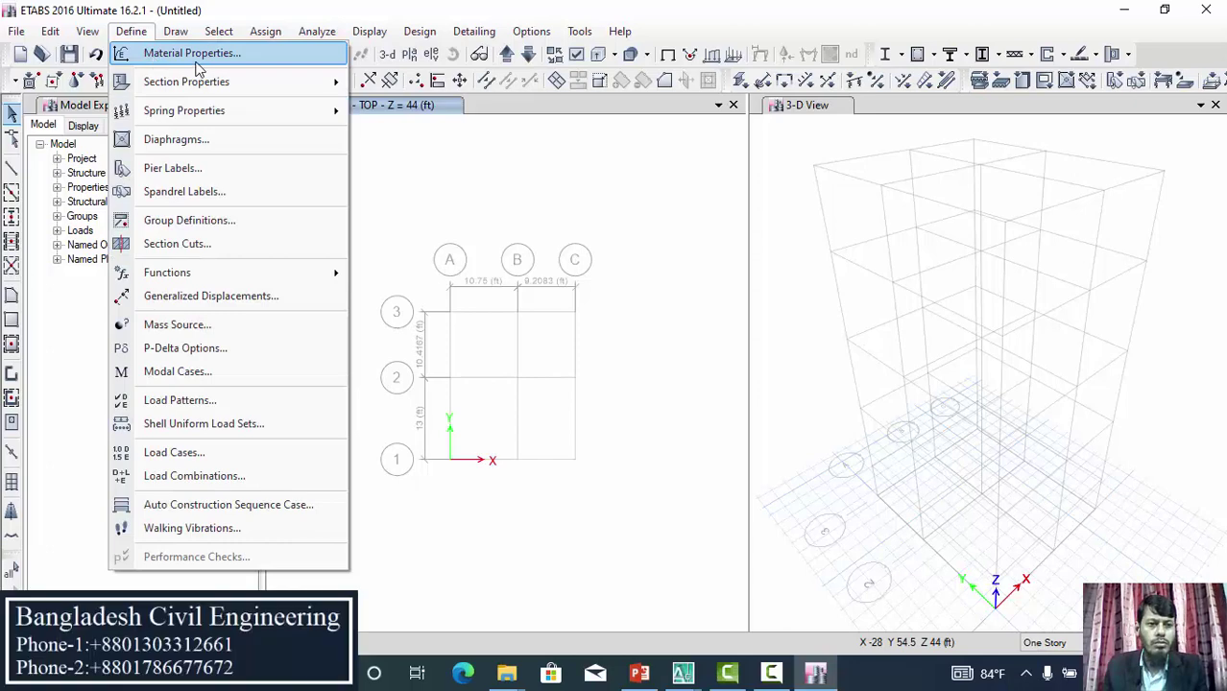
left_click(509, 190)
left_click(132, 32)
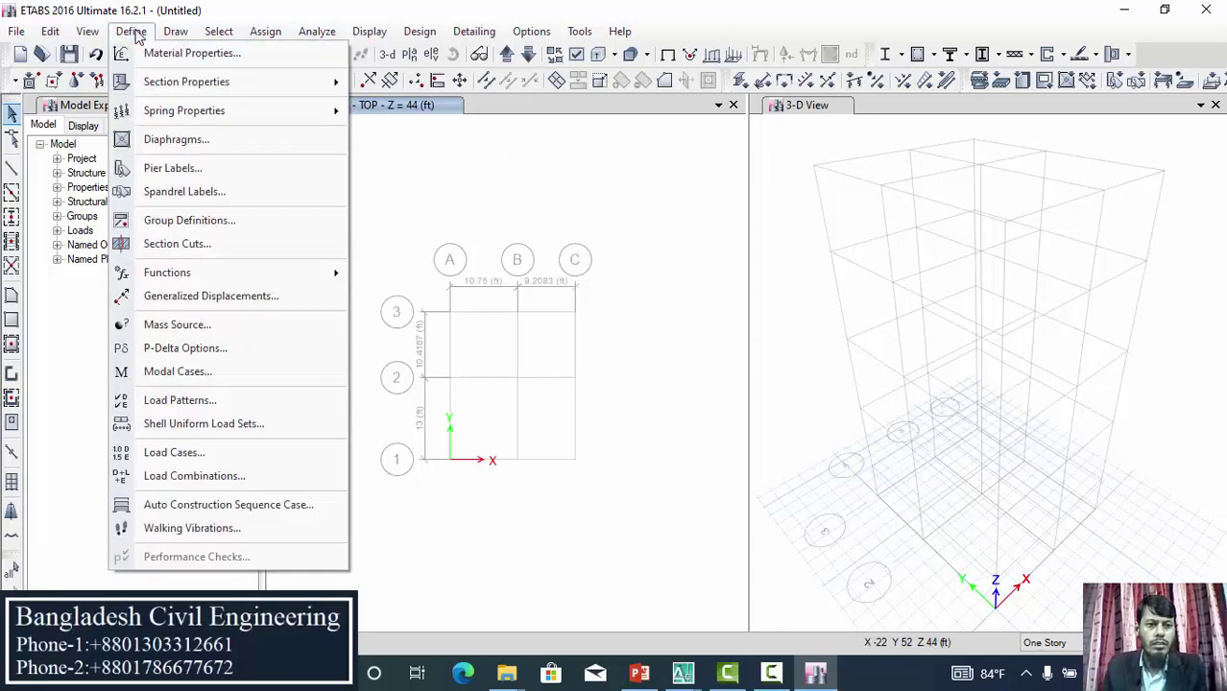
mouse_move(178, 86)
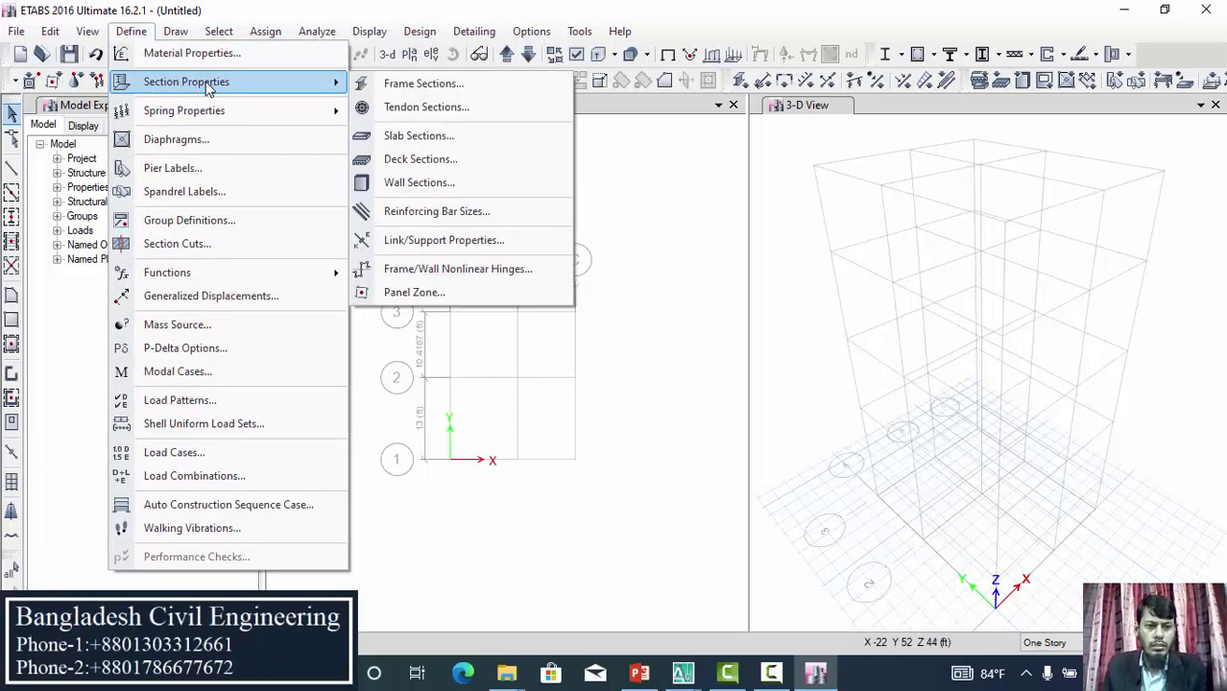
left_click(413, 86)
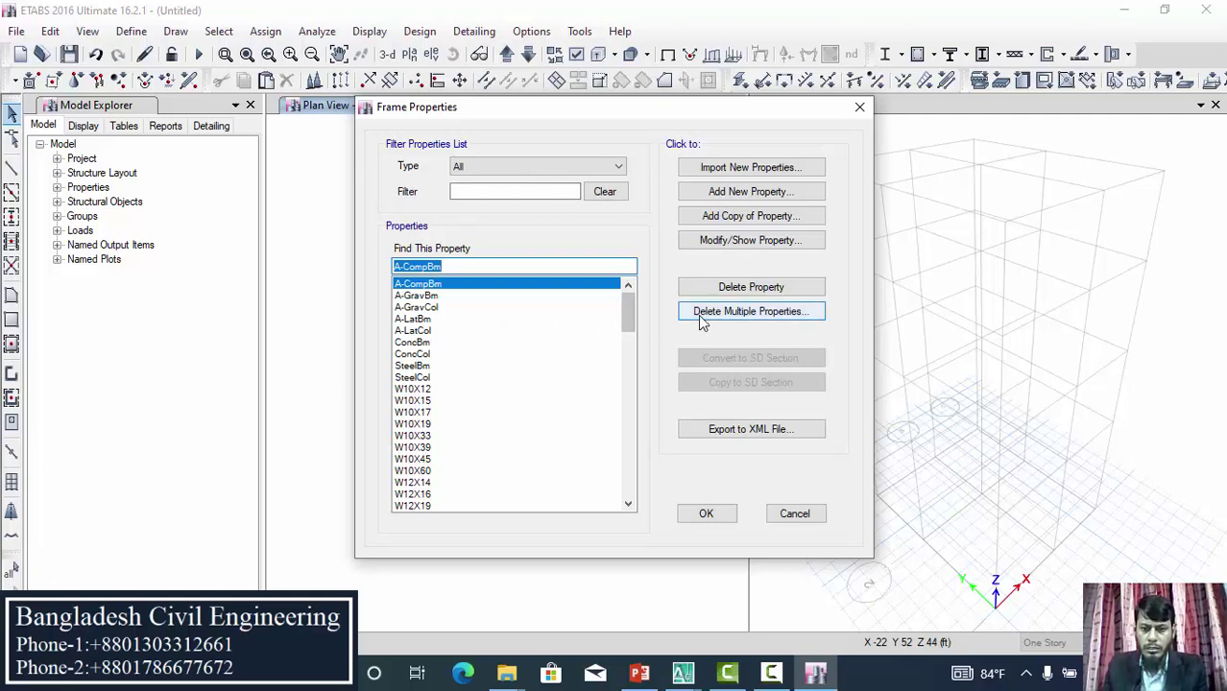
left_click(767, 311)
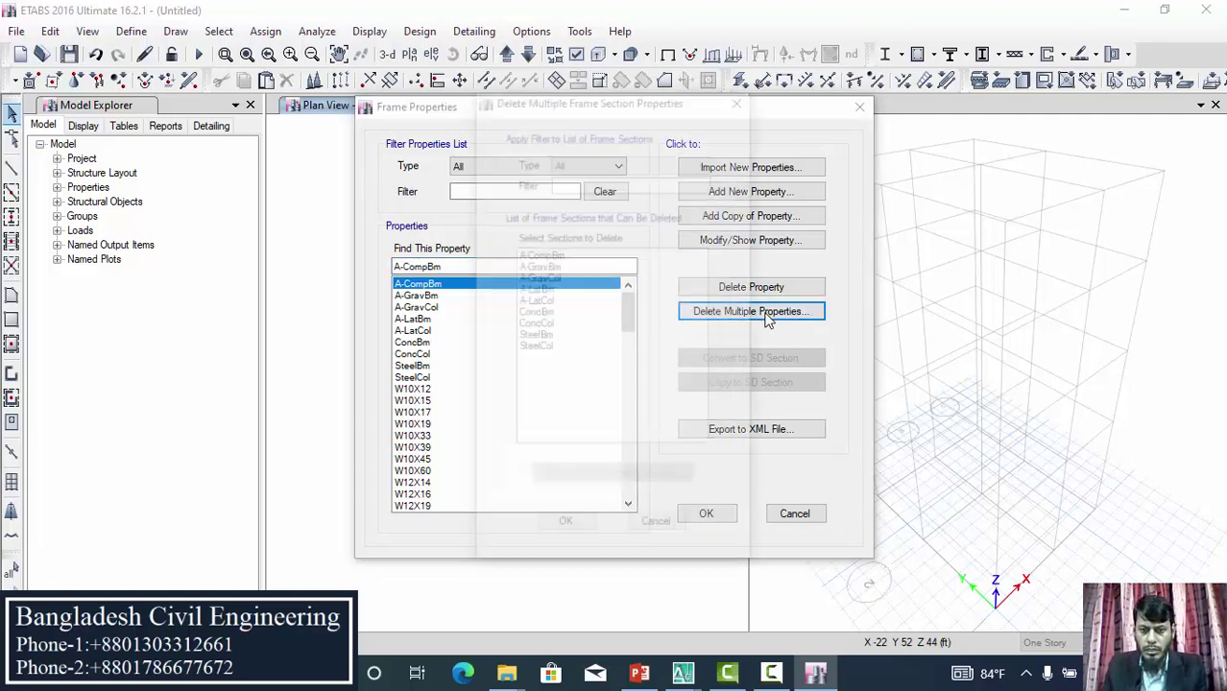
left_click_drag(573, 255, 534, 360)
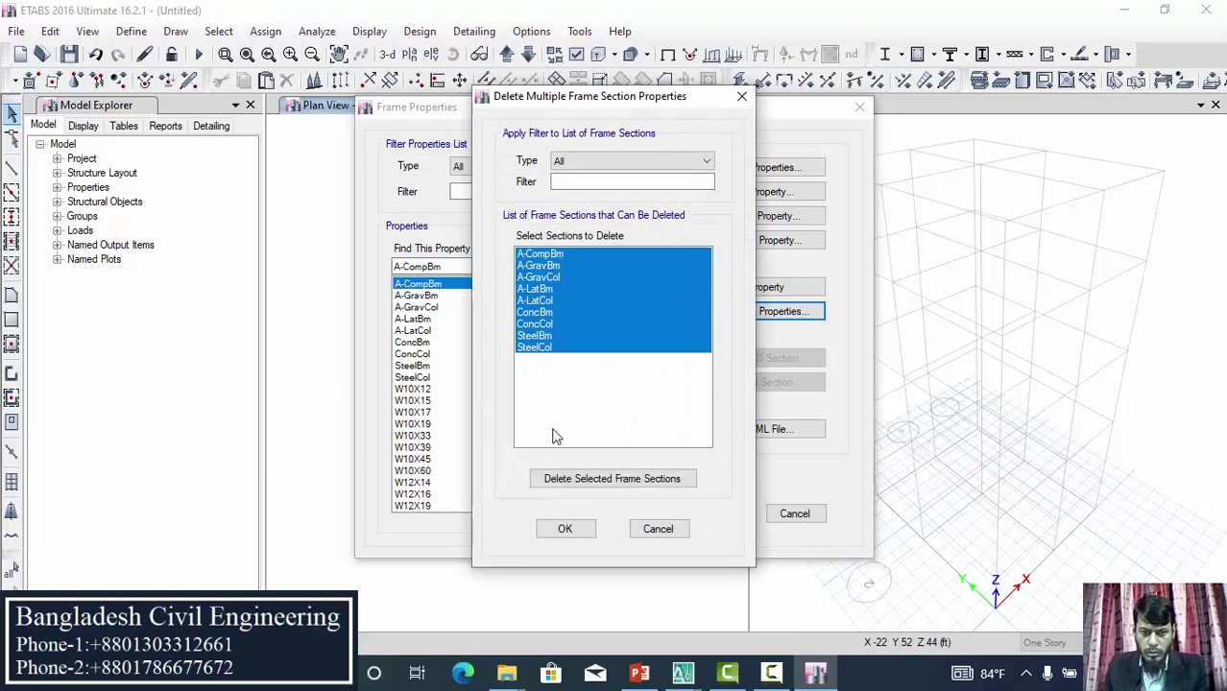
left_click(574, 478)
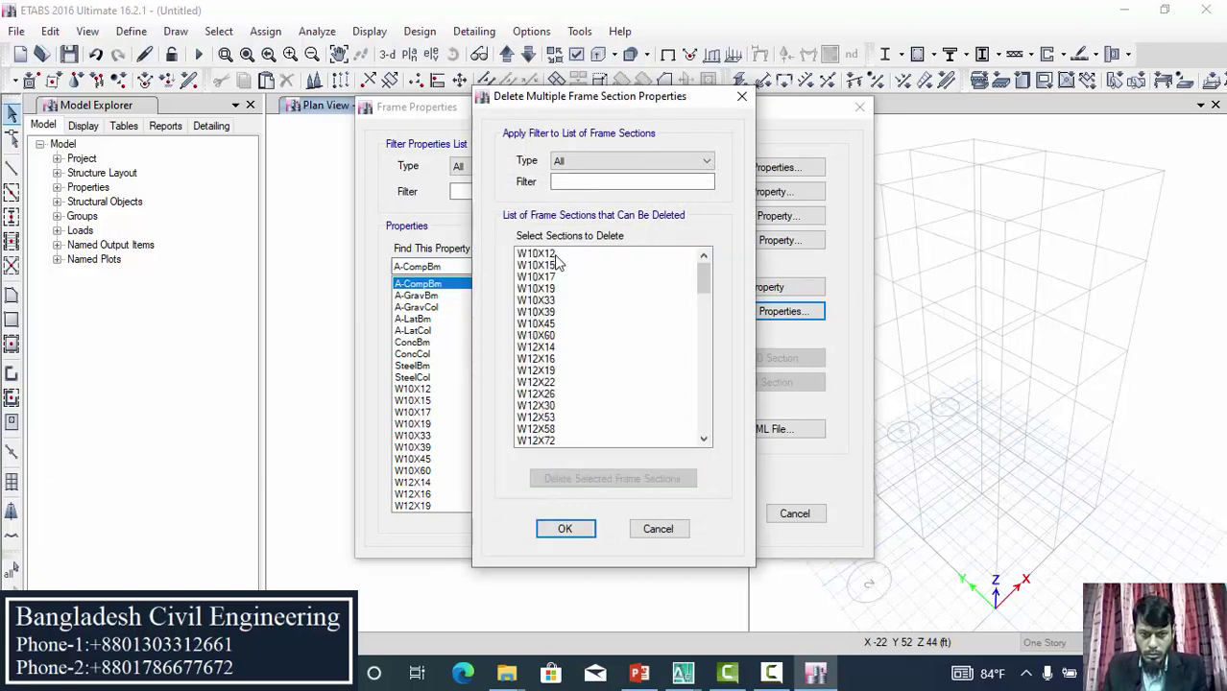
Step: Delete all the listed W-shape frame sections through W36X182 and accept the deletion
left_click_drag(555, 256, 539, 564)
left_click(589, 477)
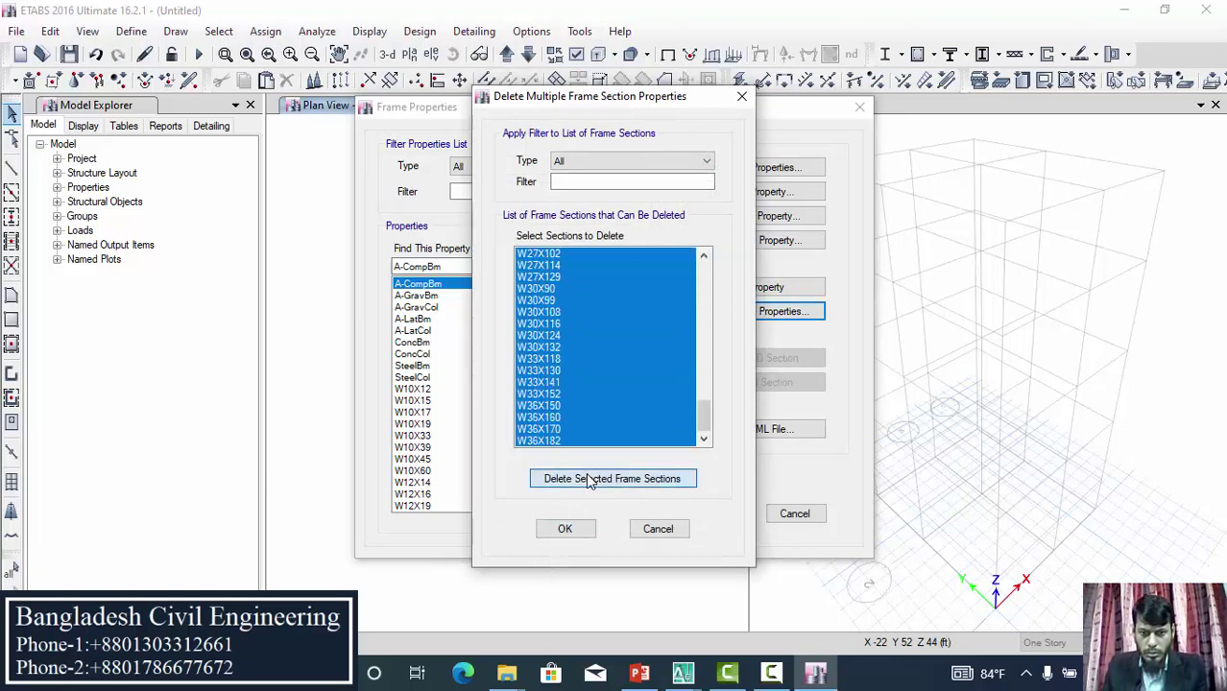
left_click(744, 393)
left_click(552, 530)
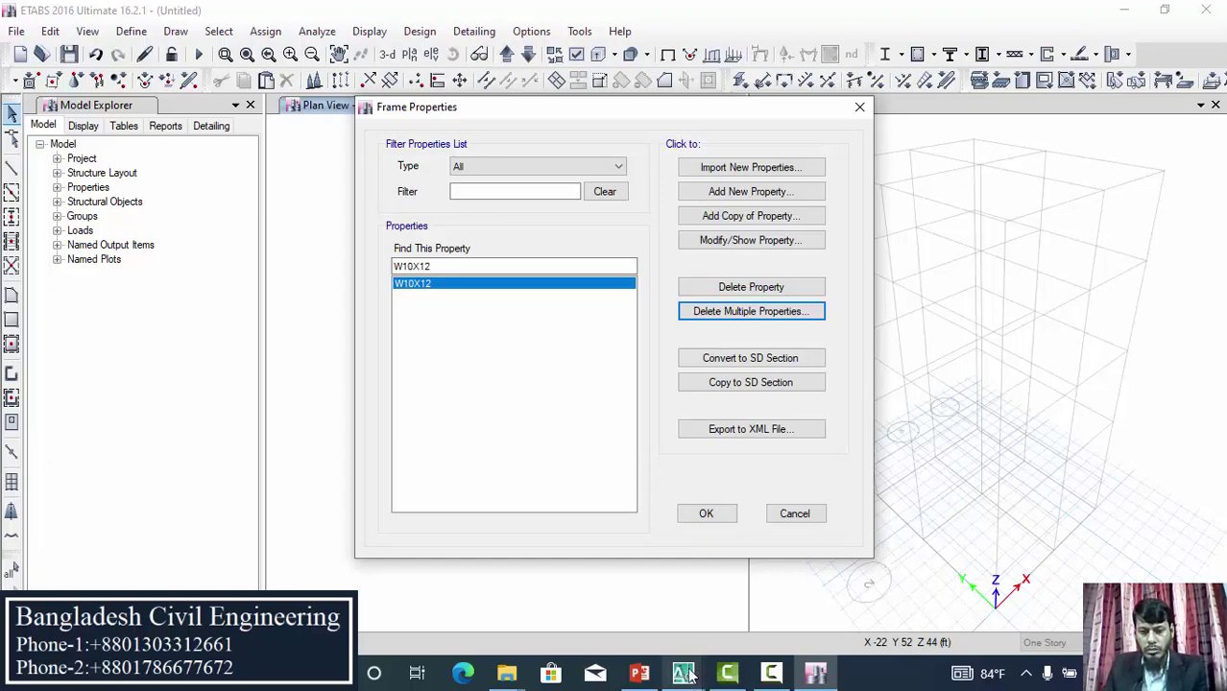
Step: Switch to AutoCAD and add a linear dimension above the long side of the first column on grid line 3
mouse_move(684, 672)
left_click(779, 591)
scroll(595, 365, "down", 4)
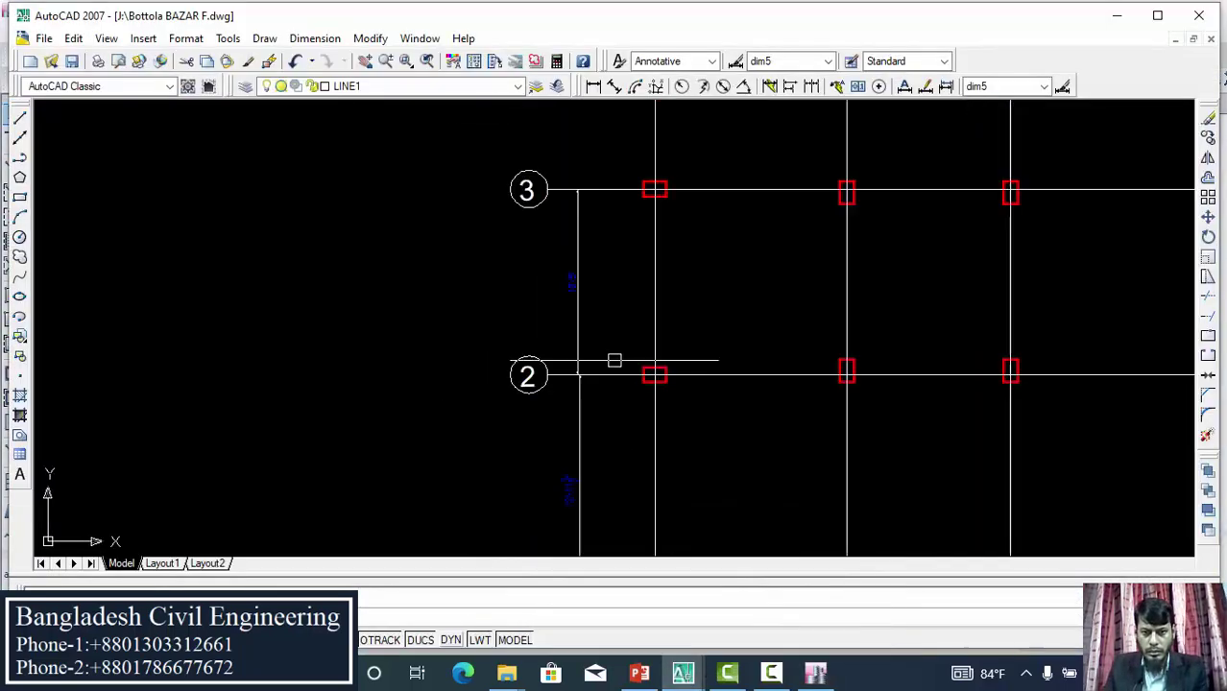
scroll(632, 246, "up", 6)
scroll(609, 241, "down", 4)
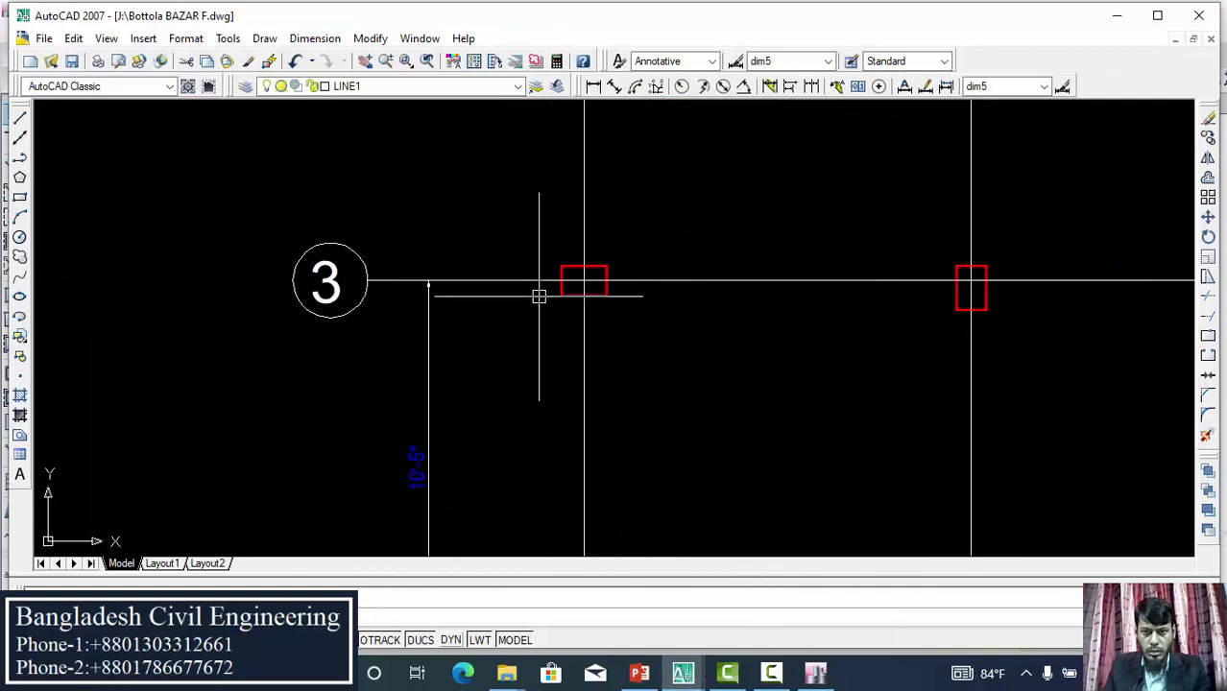
left_click(317, 38)
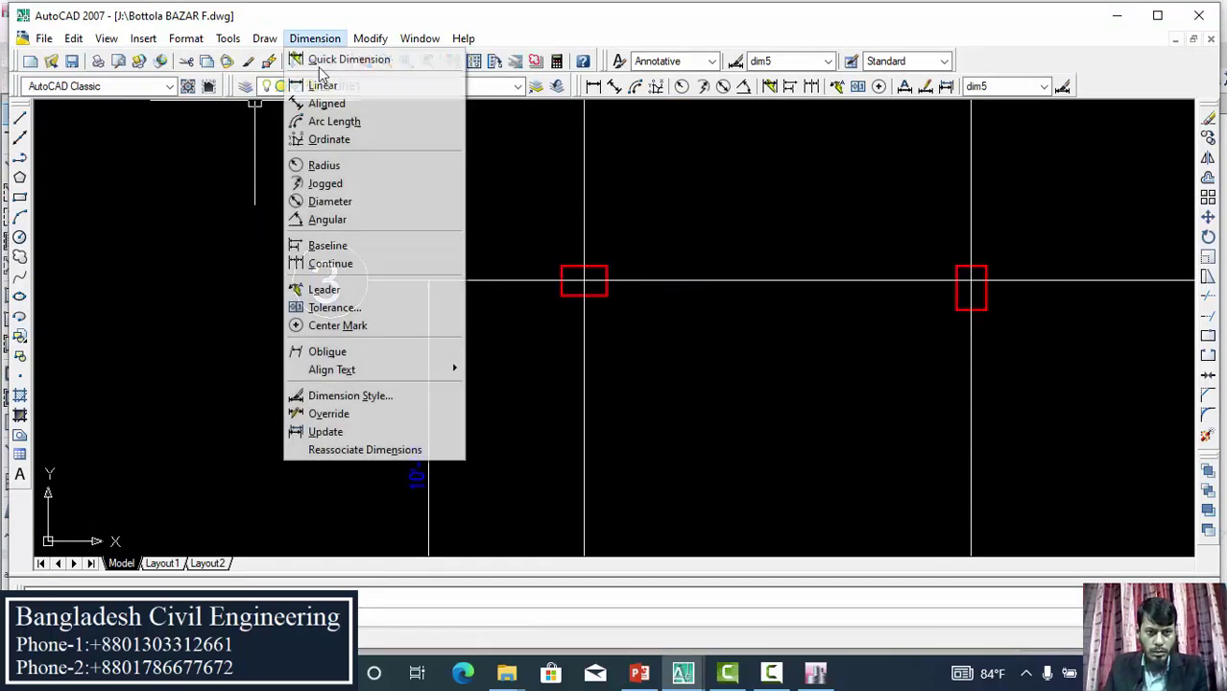
left_click(327, 100)
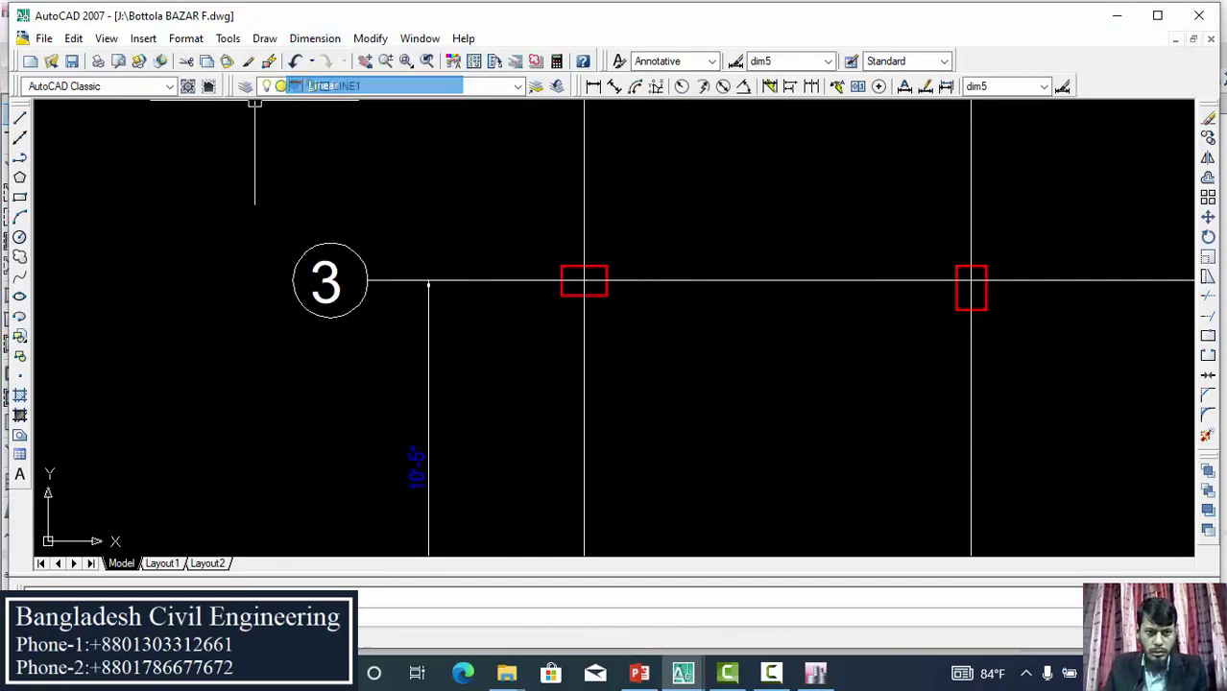
left_click(562, 266)
left_click(602, 266)
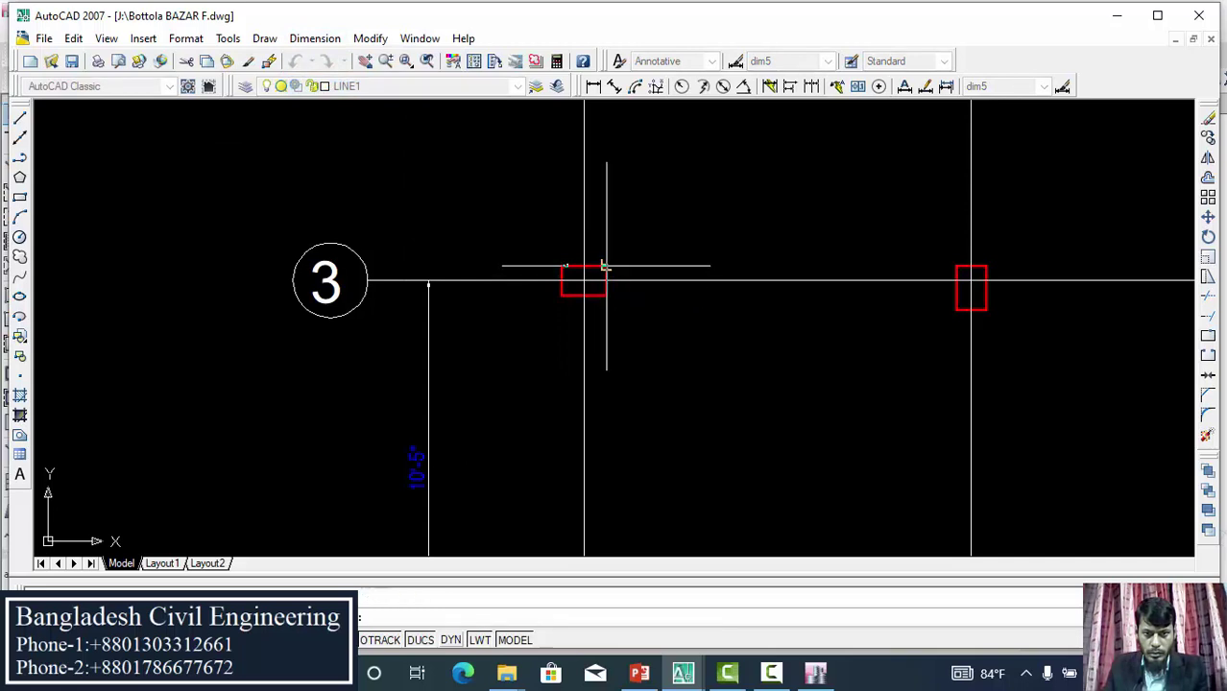
left_click(600, 236)
scroll(601, 237, "up", 3)
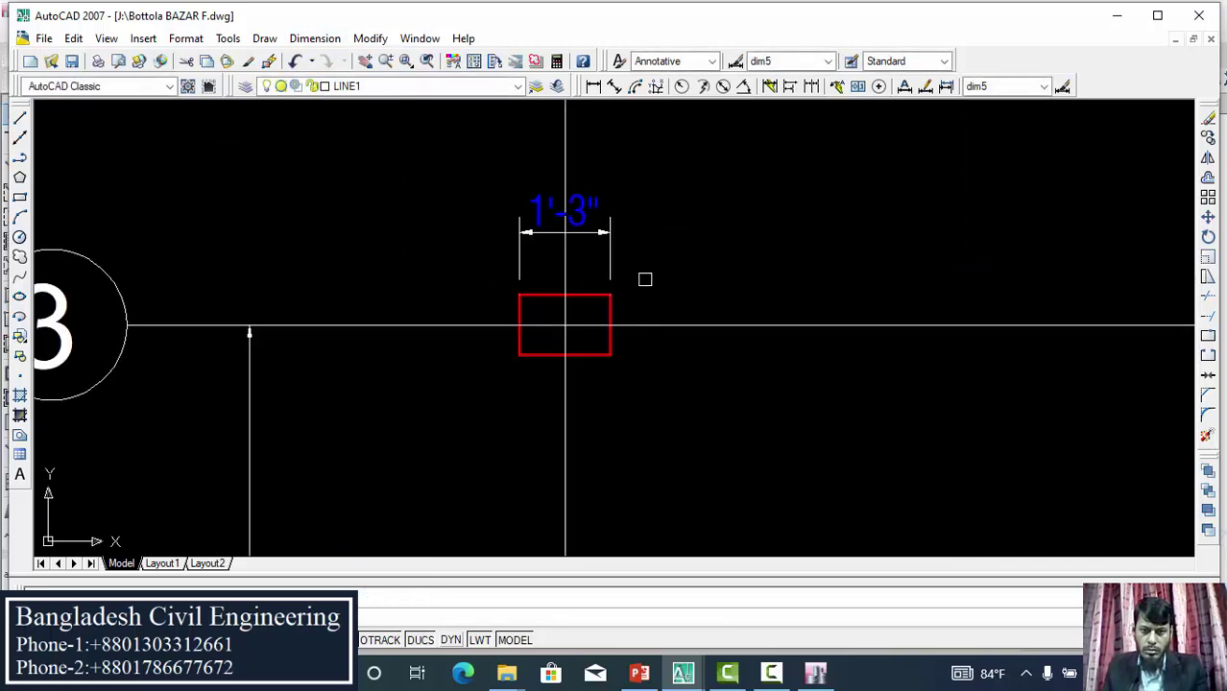
Step: Add a linear dimension to the short vertical side of the same column and review both column dimensions
key("Return")
key("Return")
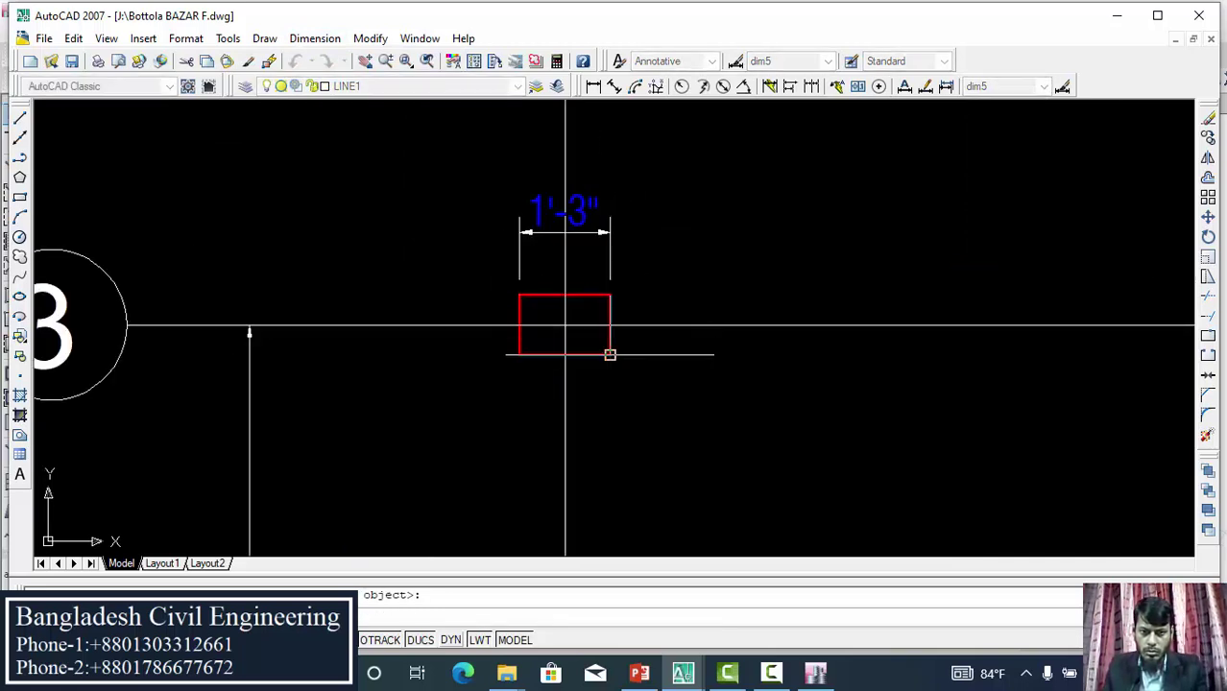
left_click(608, 351)
left_click(641, 326)
scroll(639, 329, "up", 3)
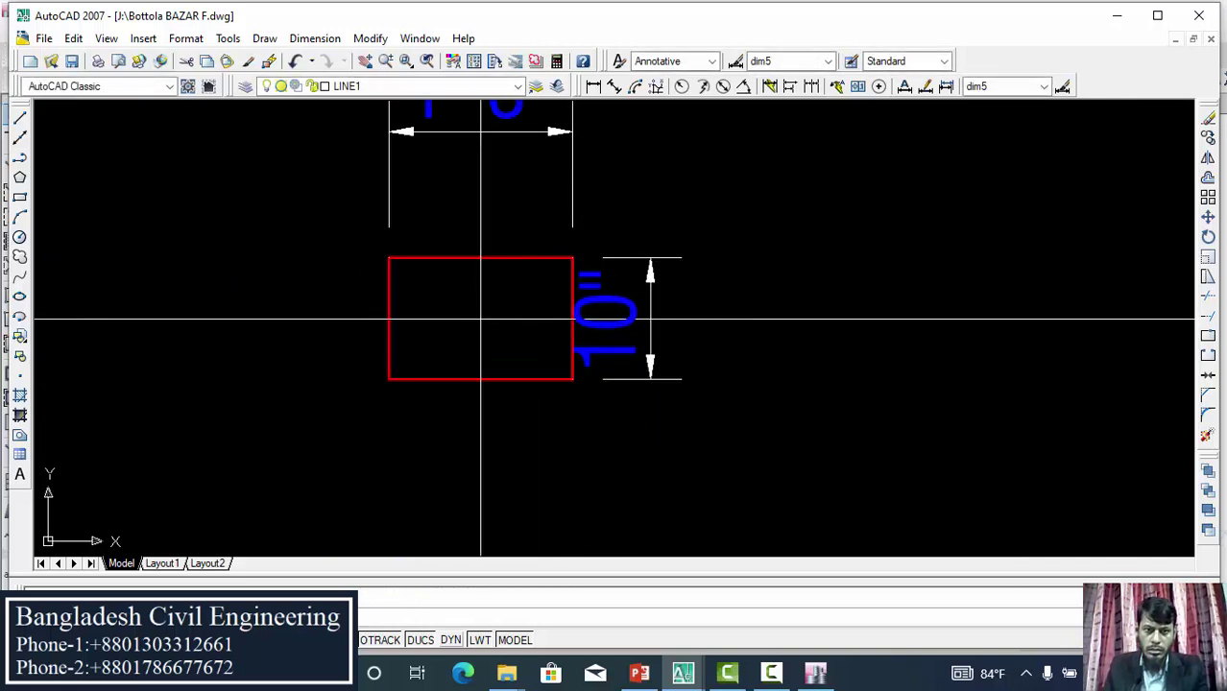
scroll(483, 235, "down", 4)
scroll(467, 174, "up", 3)
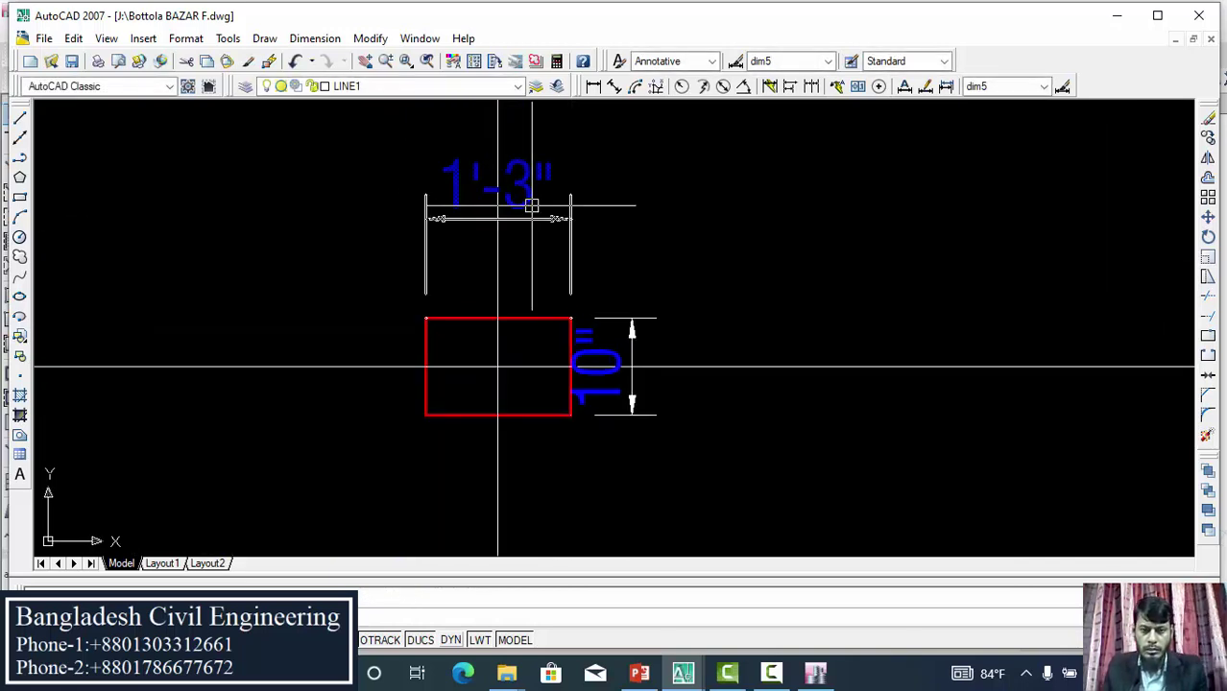
scroll(581, 307, "down", 2)
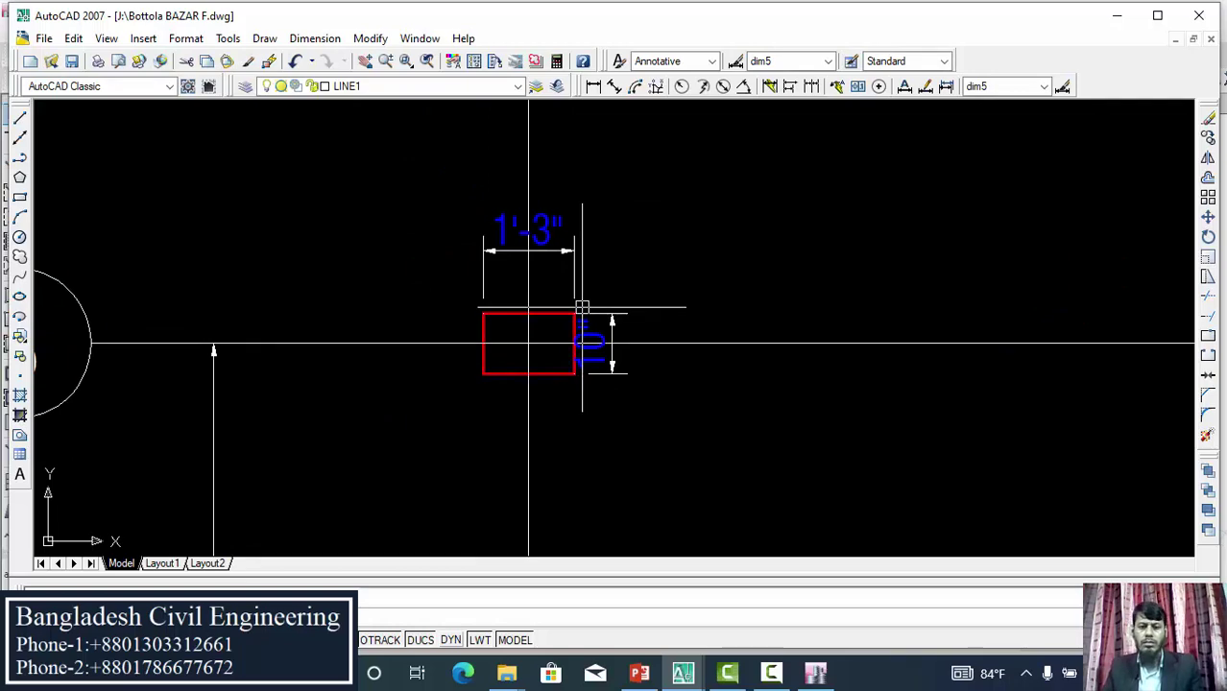
scroll(550, 303, "down", 2)
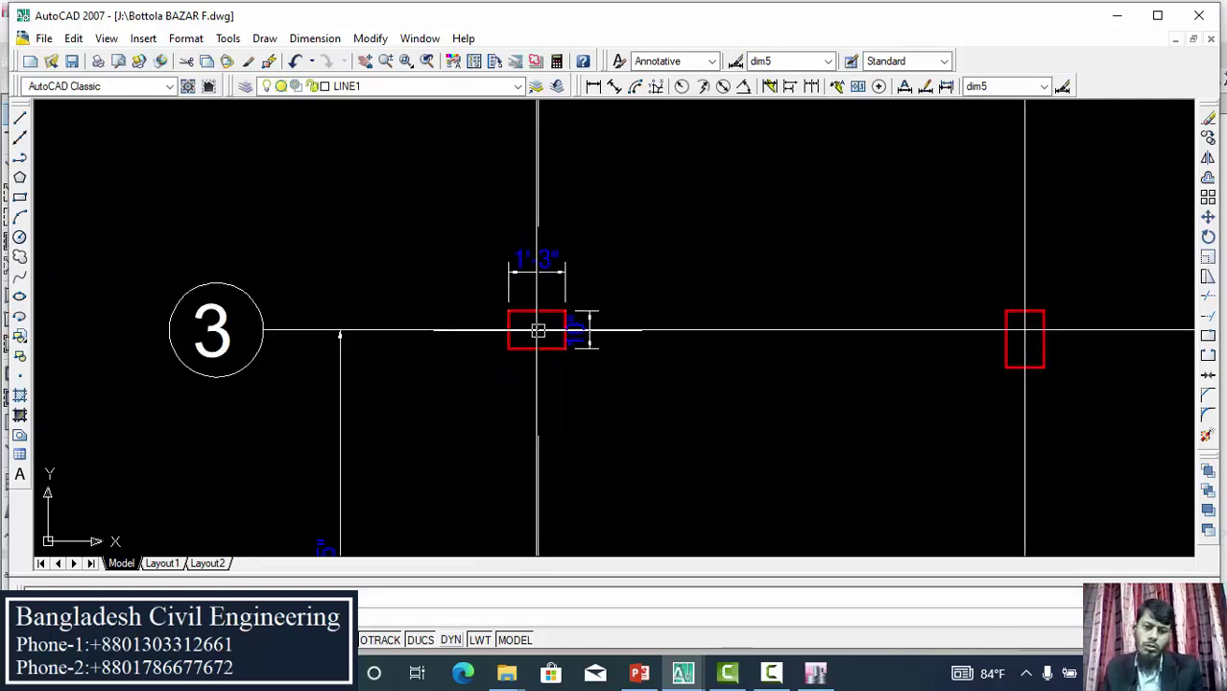
Step: Switch back to ETABS and add a concrete rectangular frame section named C1- 10X12
left_click(815, 672)
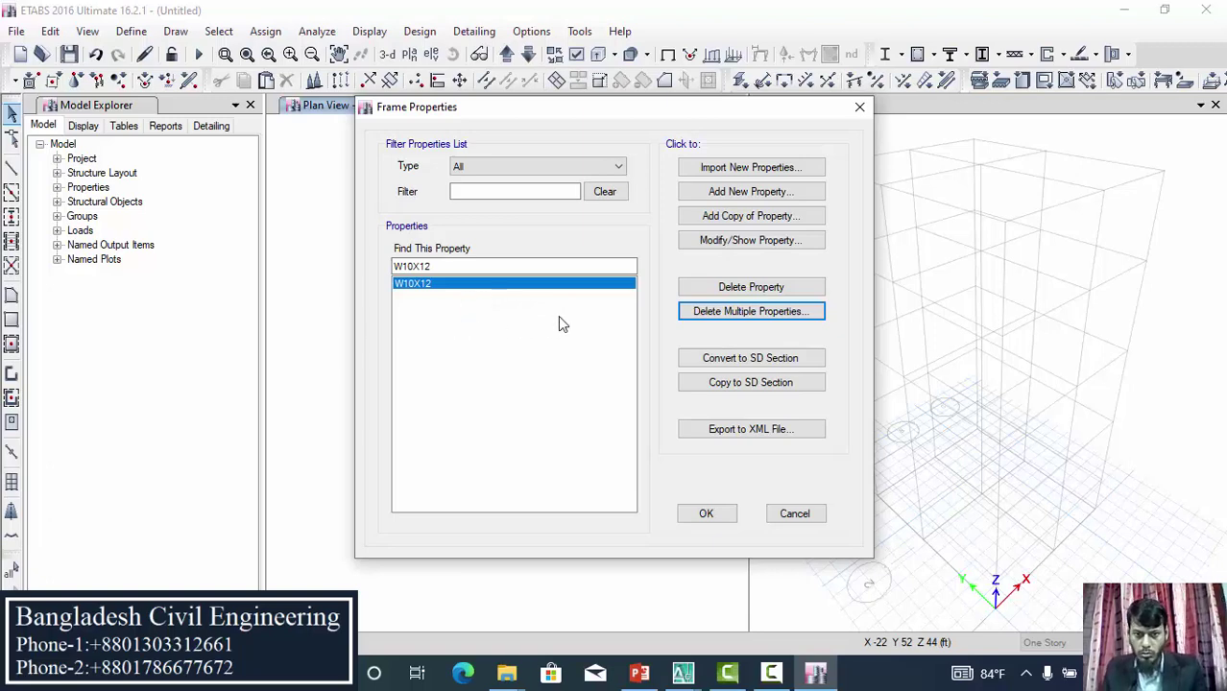
left_click(773, 196)
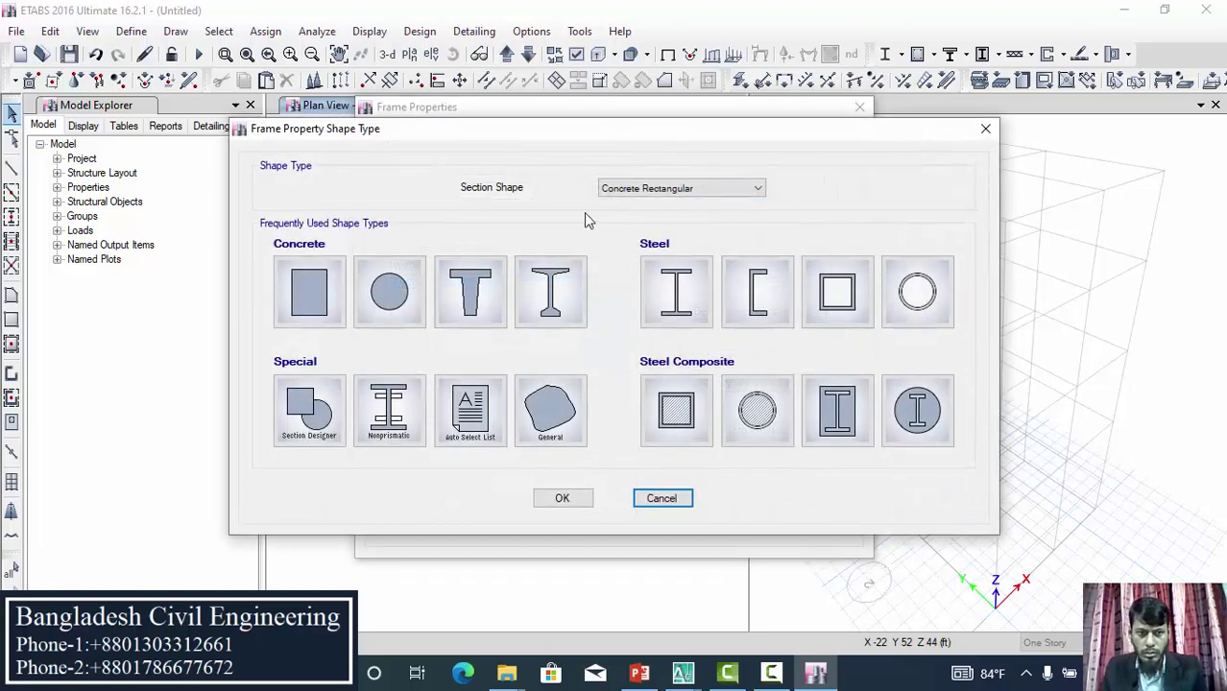
left_click(309, 290)
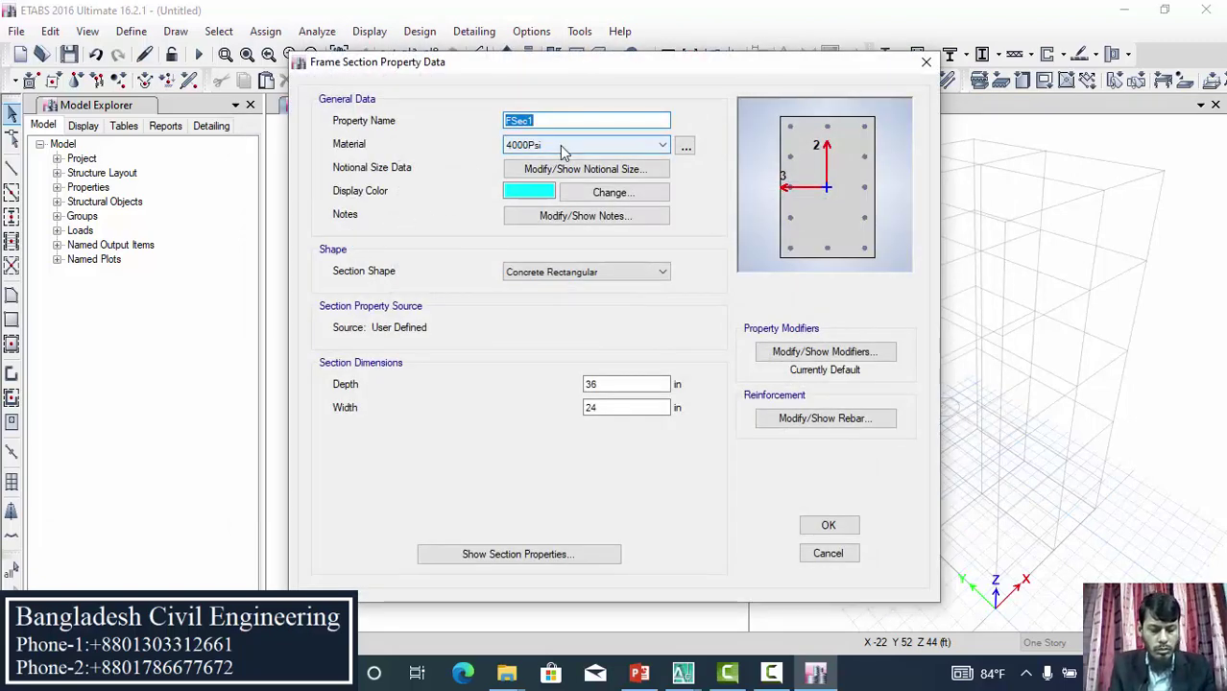
type("C1")
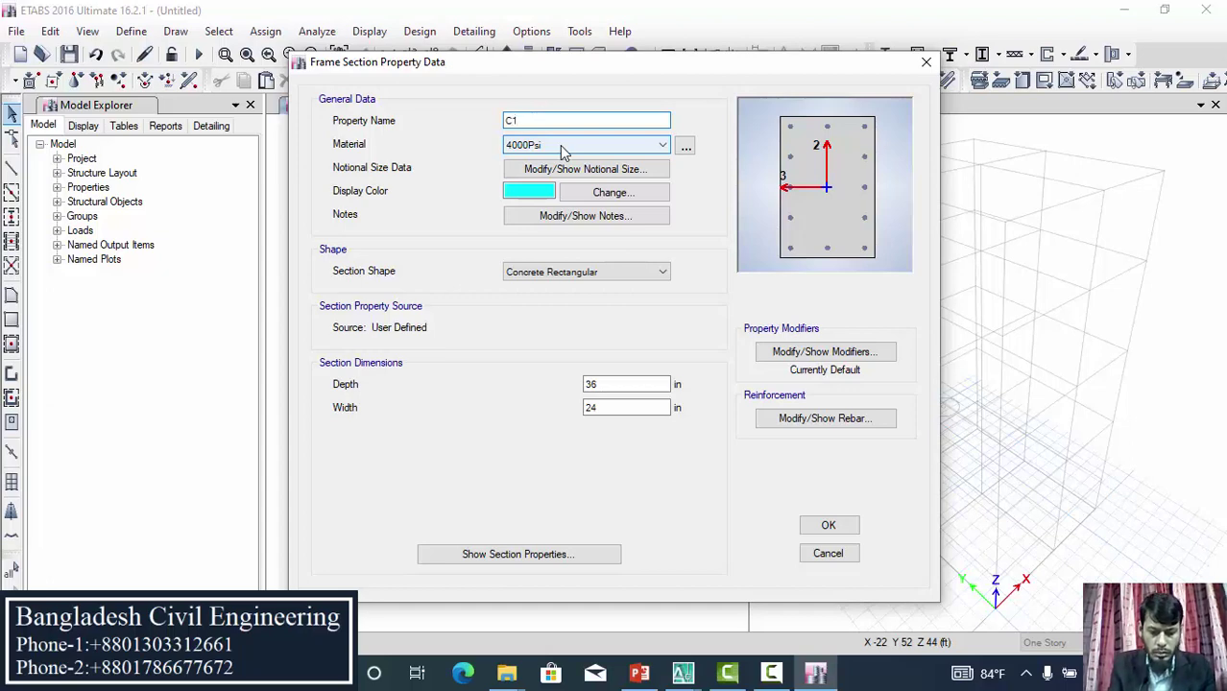
type("- 10X12")
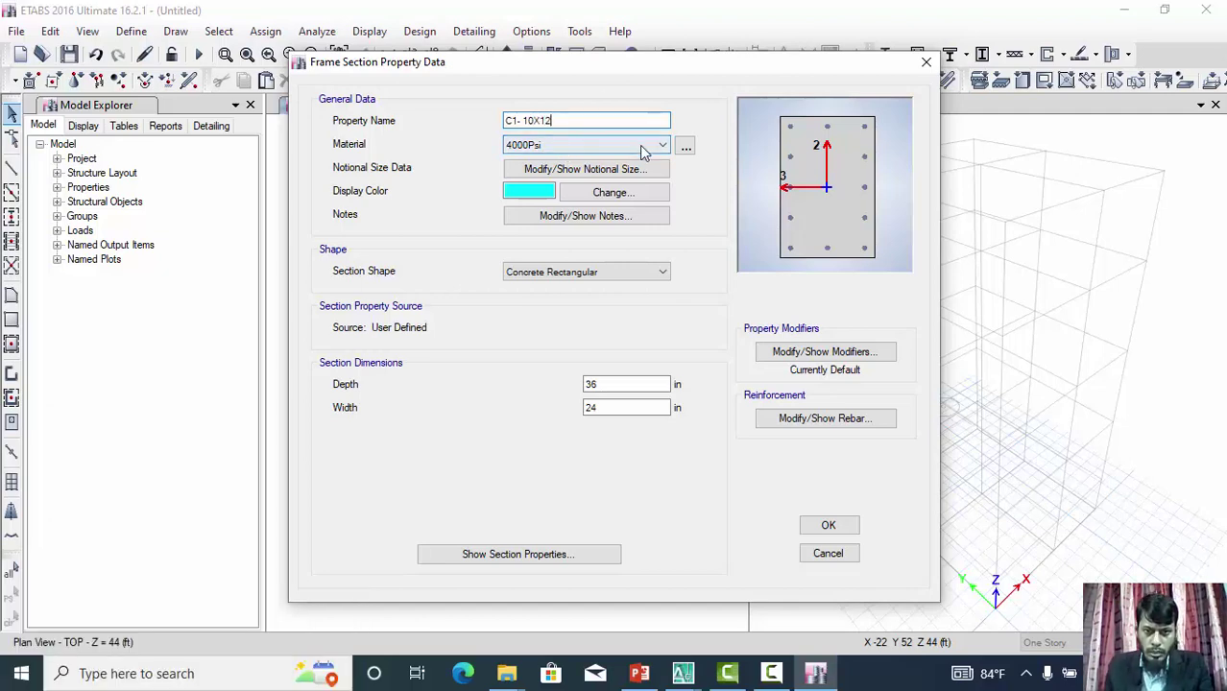
Step: Assign the 3000Psi material to the section and set its display color to bright yellow-green
left_click(619, 146)
left_click(549, 207)
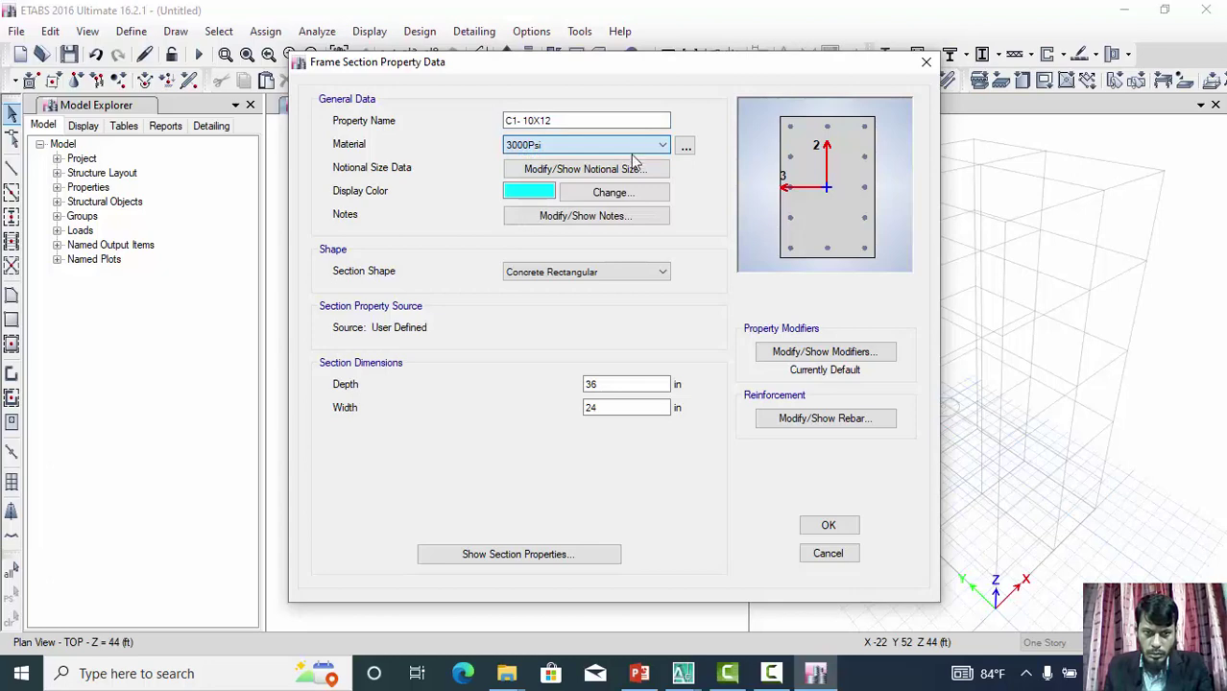
left_click(605, 194)
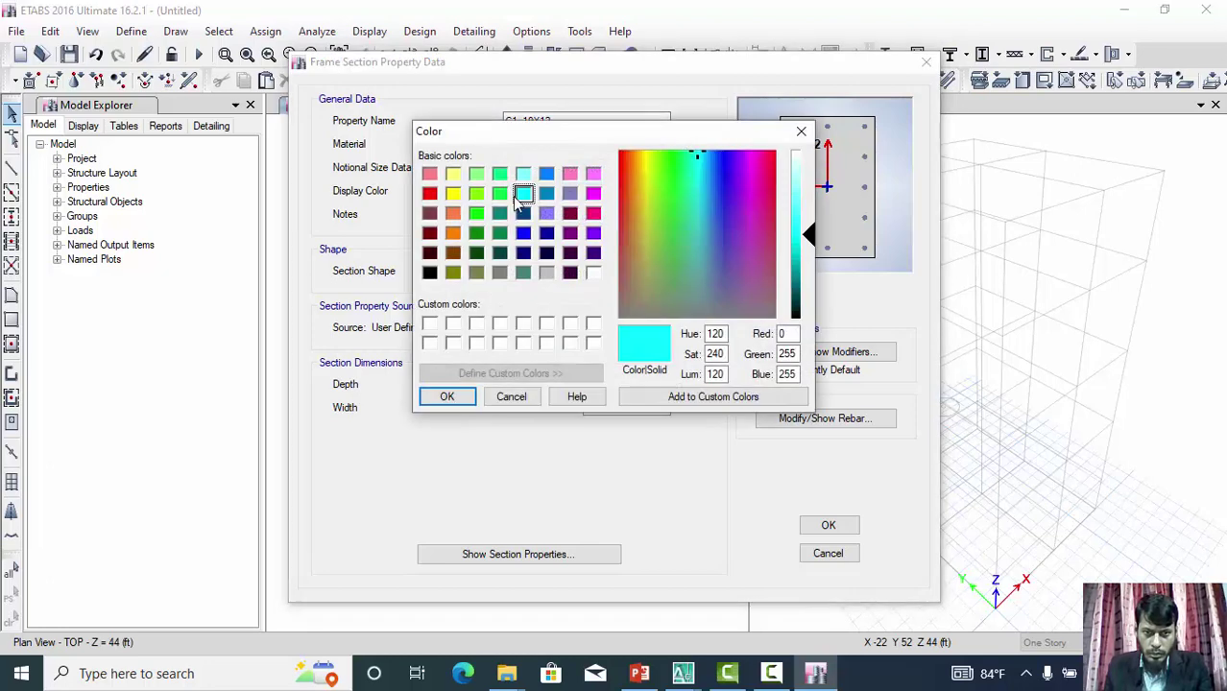
left_click(477, 195)
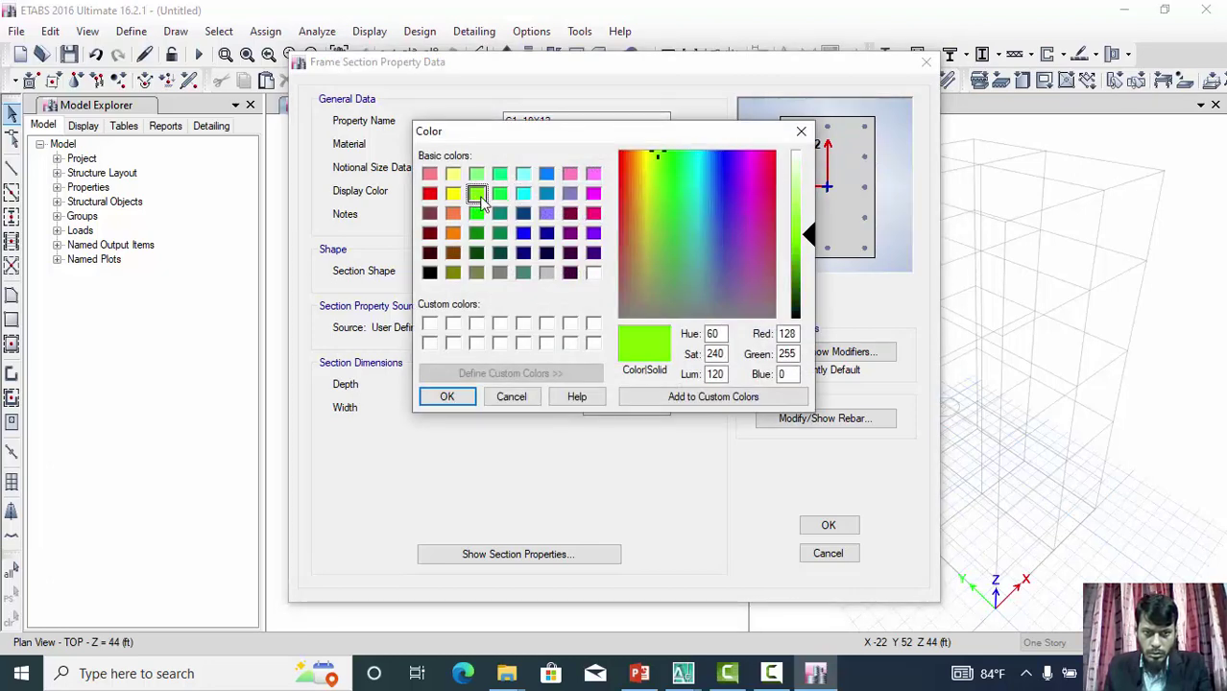
left_click(445, 396)
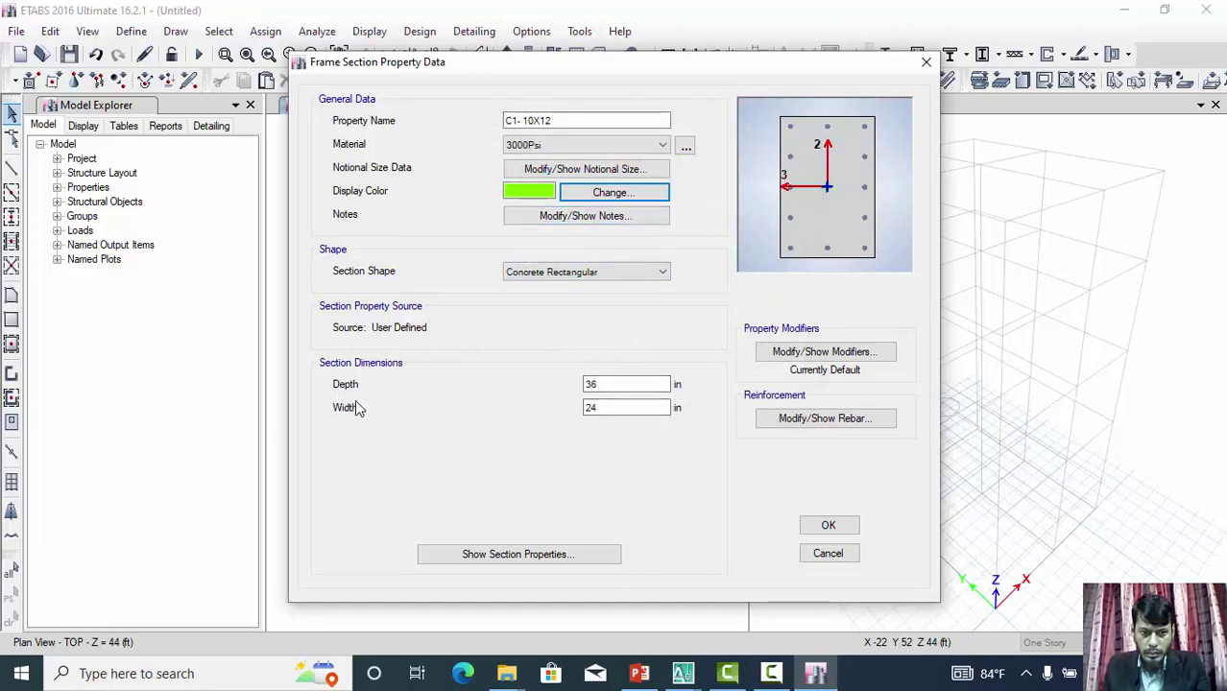
Step: Set the section's width to 10 in and its depth to 12 in
double_click(635, 408)
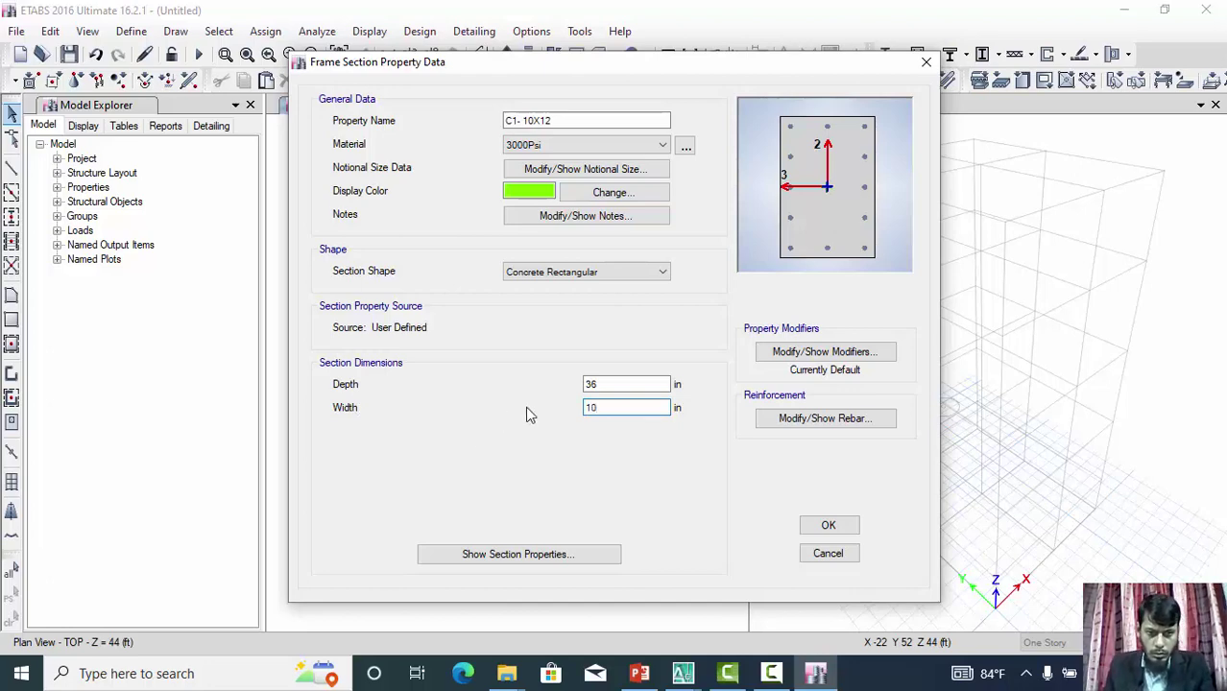
double_click(626, 384)
type("12")
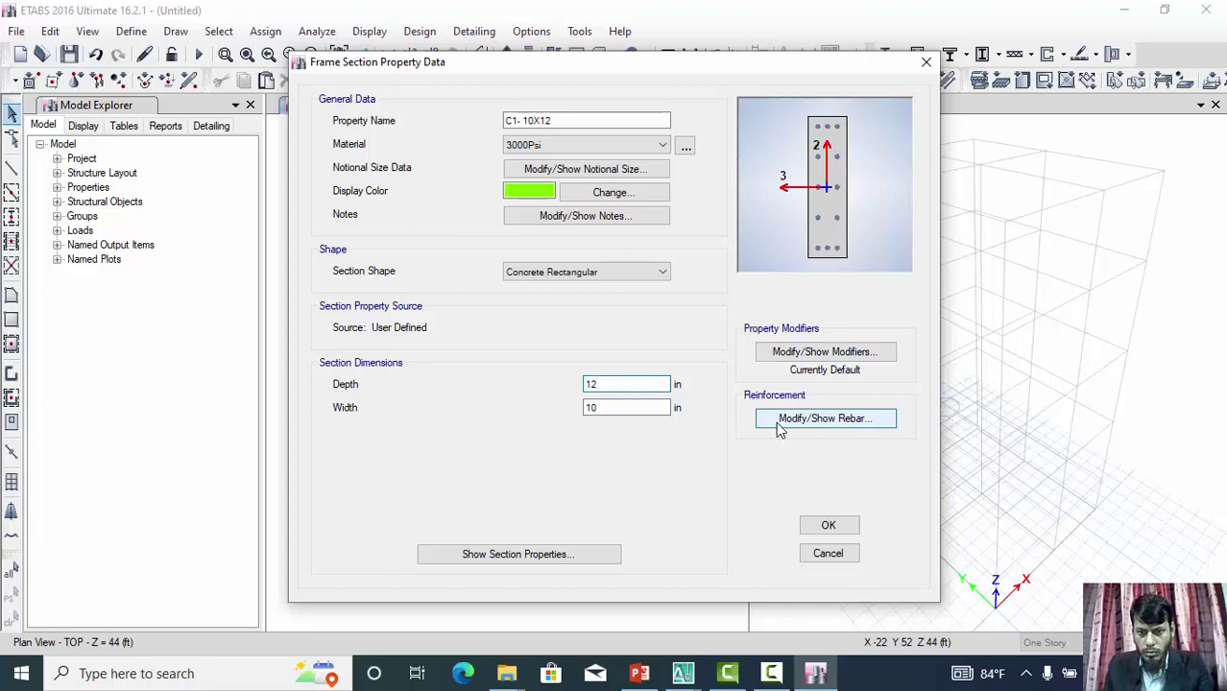
Step: Open the section's reinforcement data and set the longitudinal and confinement bar materials to 60 ksi
left_click(851, 424)
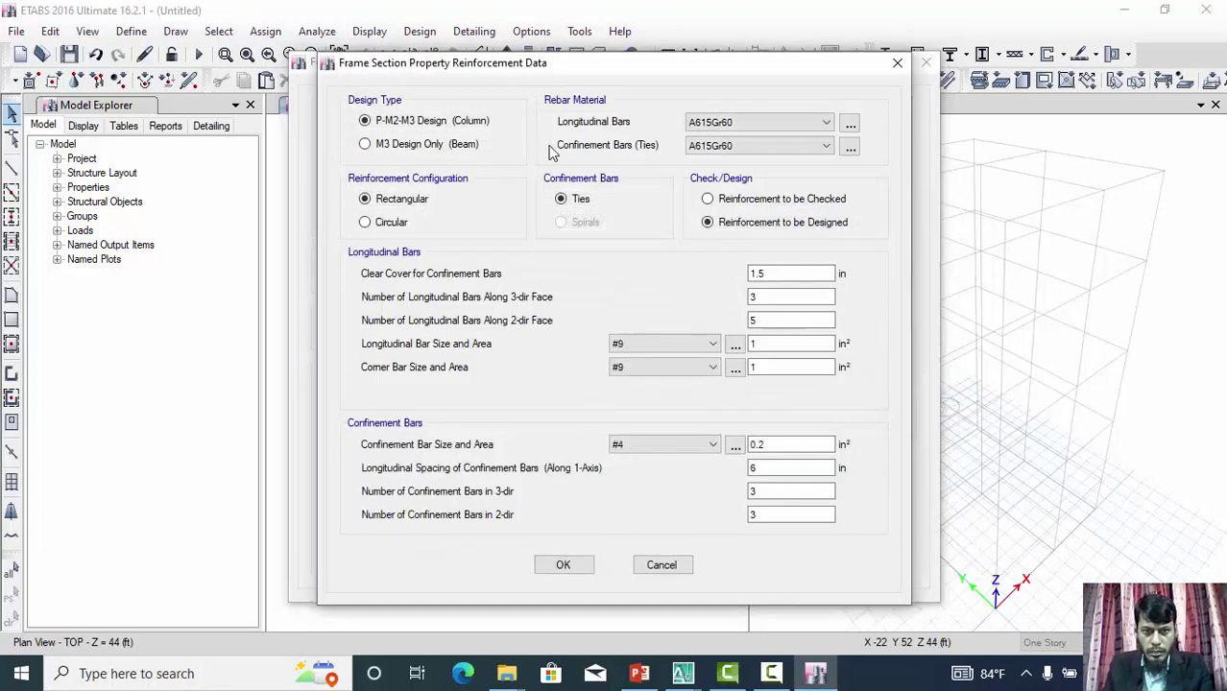
left_click(739, 123)
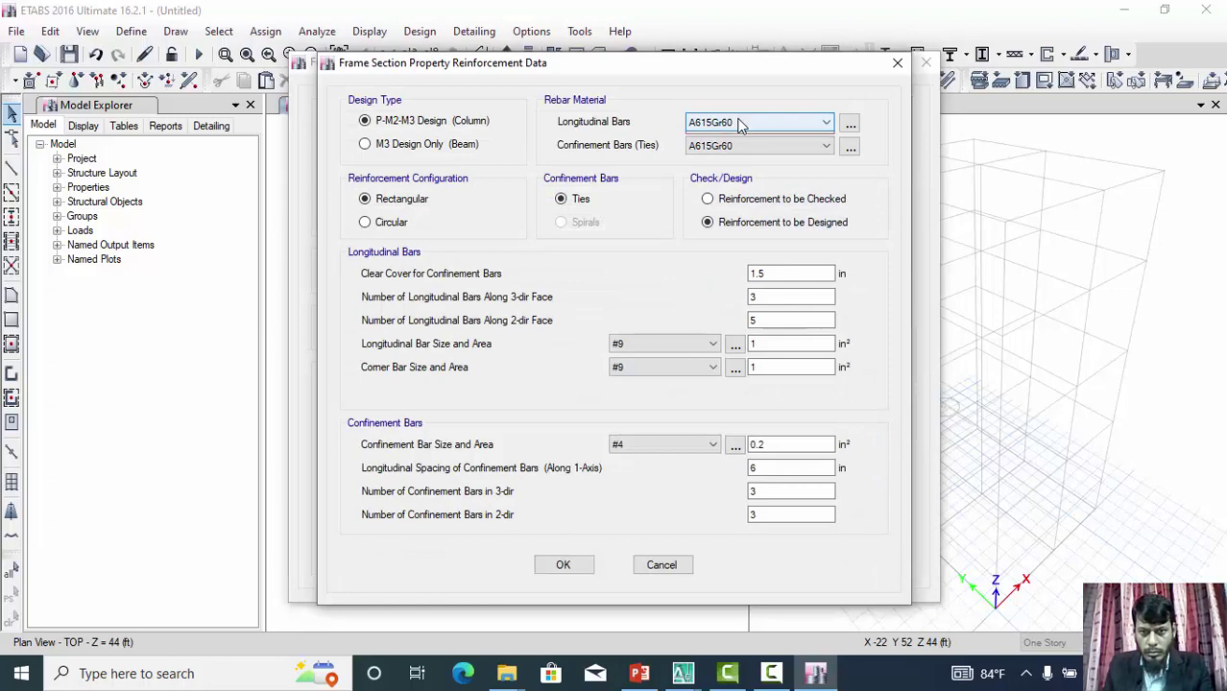
left_click(744, 146)
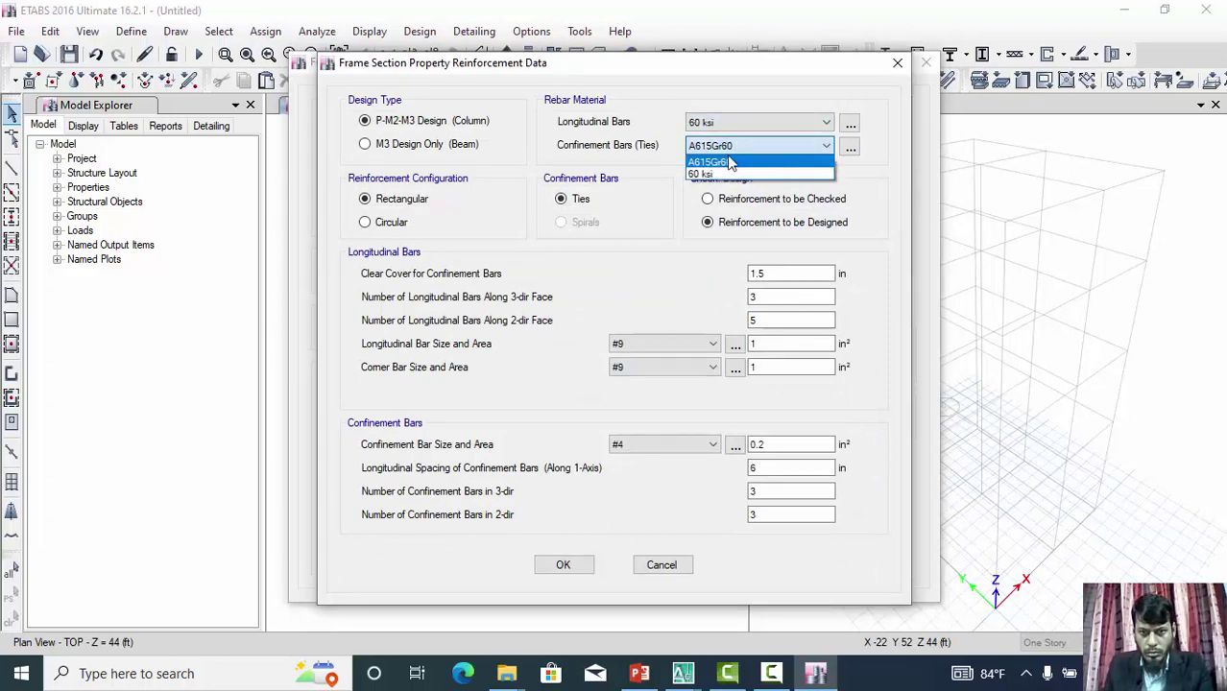
left_click(702, 175)
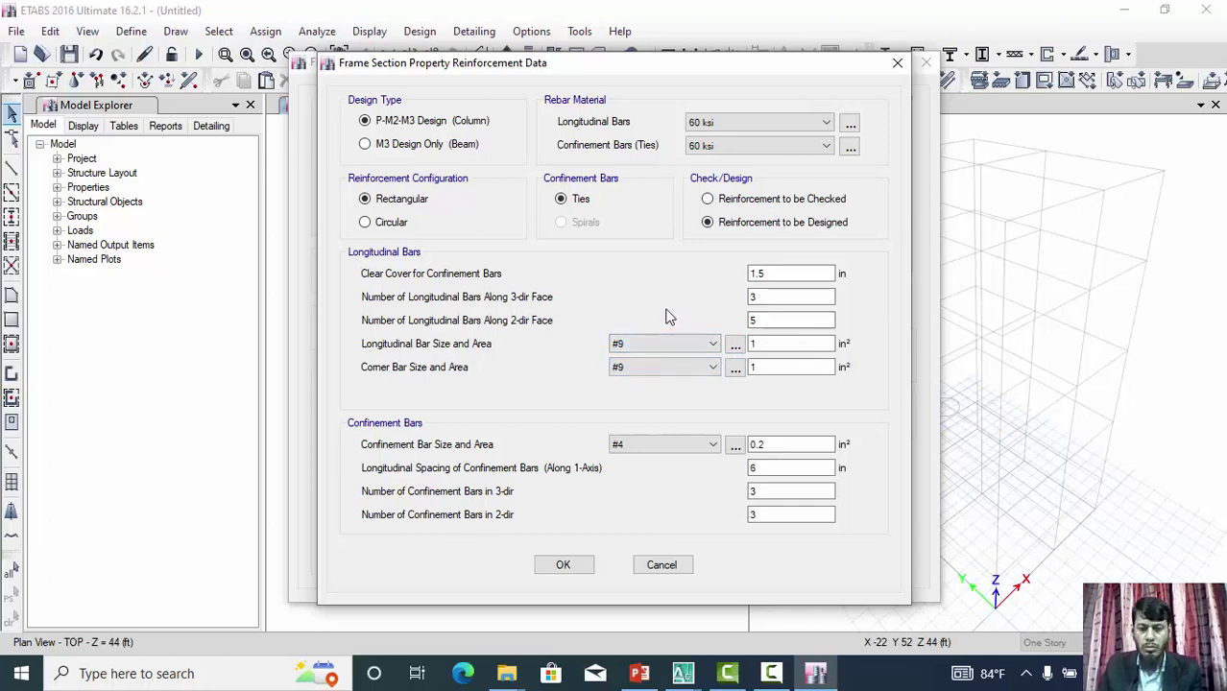
Step: Add the SI common bar set to the reinforcing bar sizes and accept the list
left_click(733, 345)
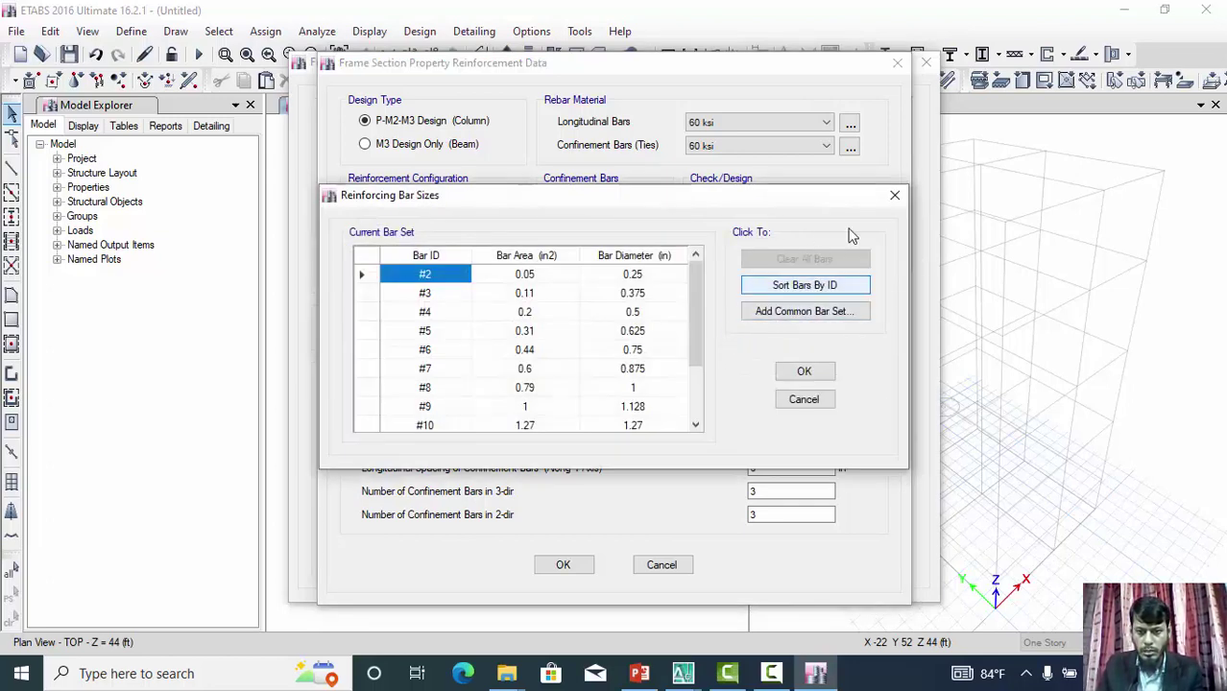
left_click(894, 194)
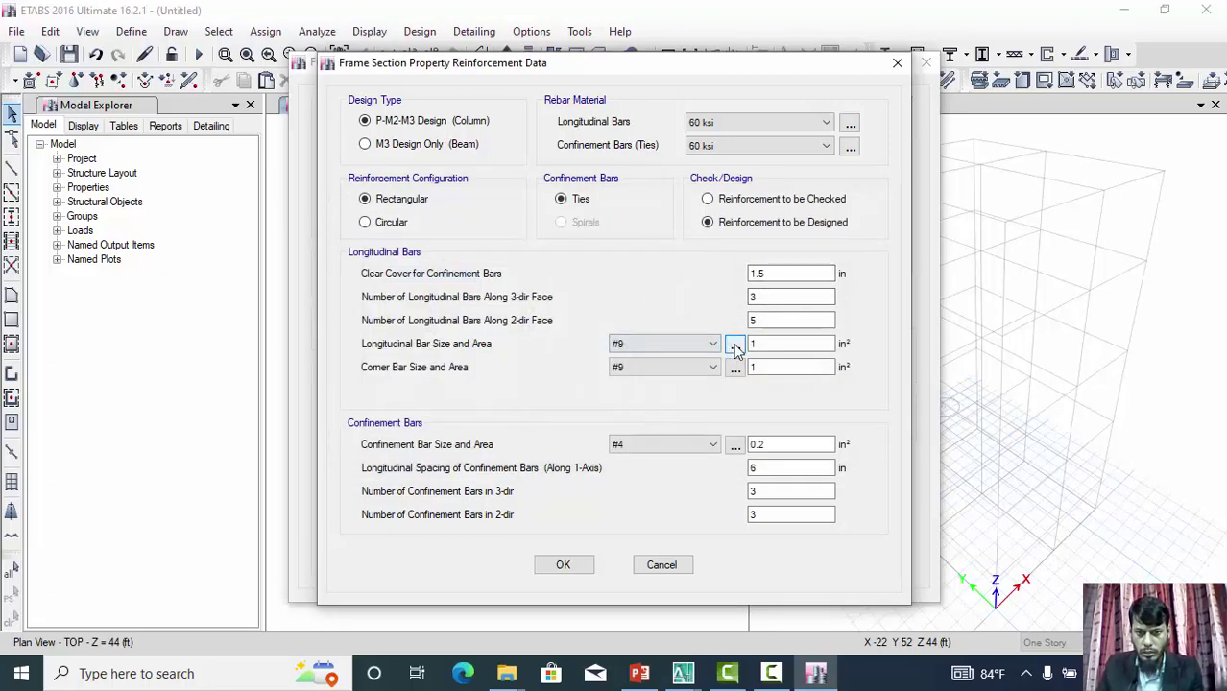
left_click(733, 345)
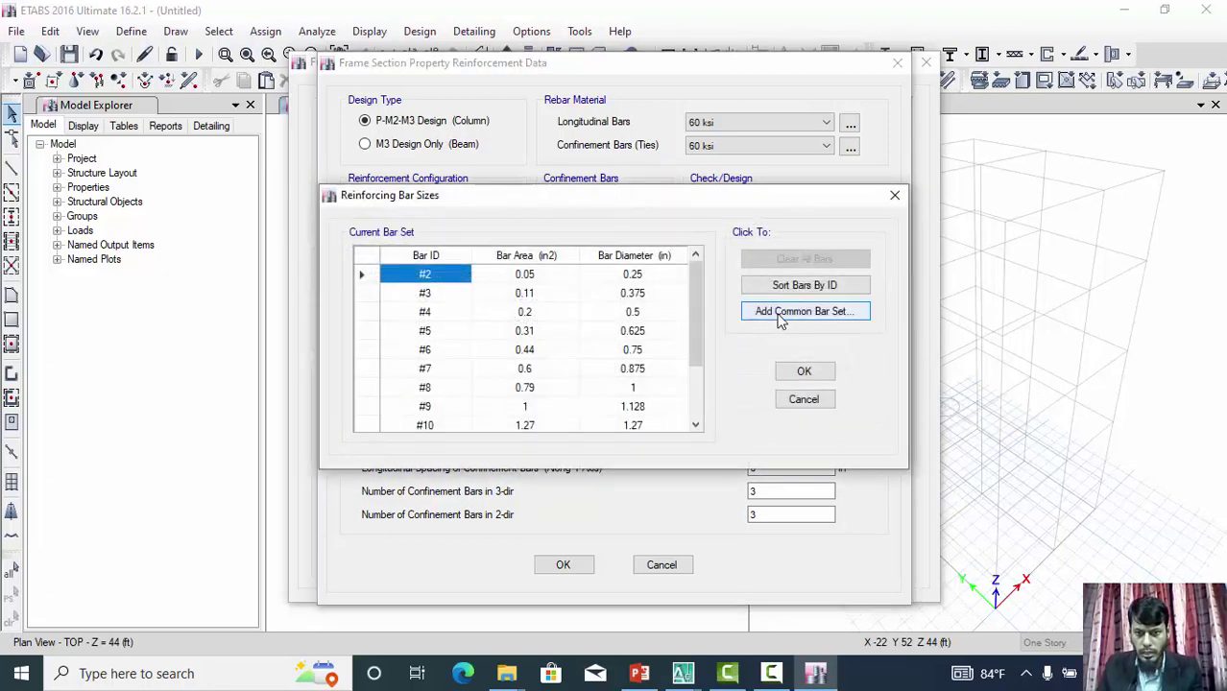
left_click(843, 317)
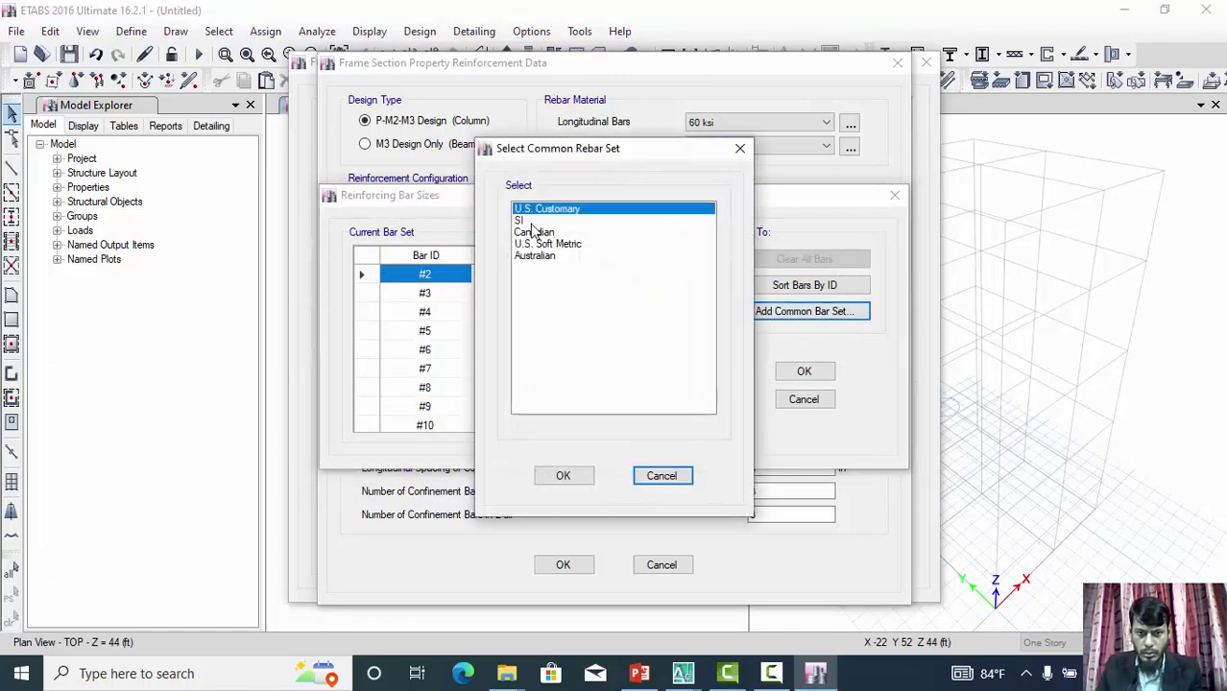
left_click(533, 221)
left_click(564, 475)
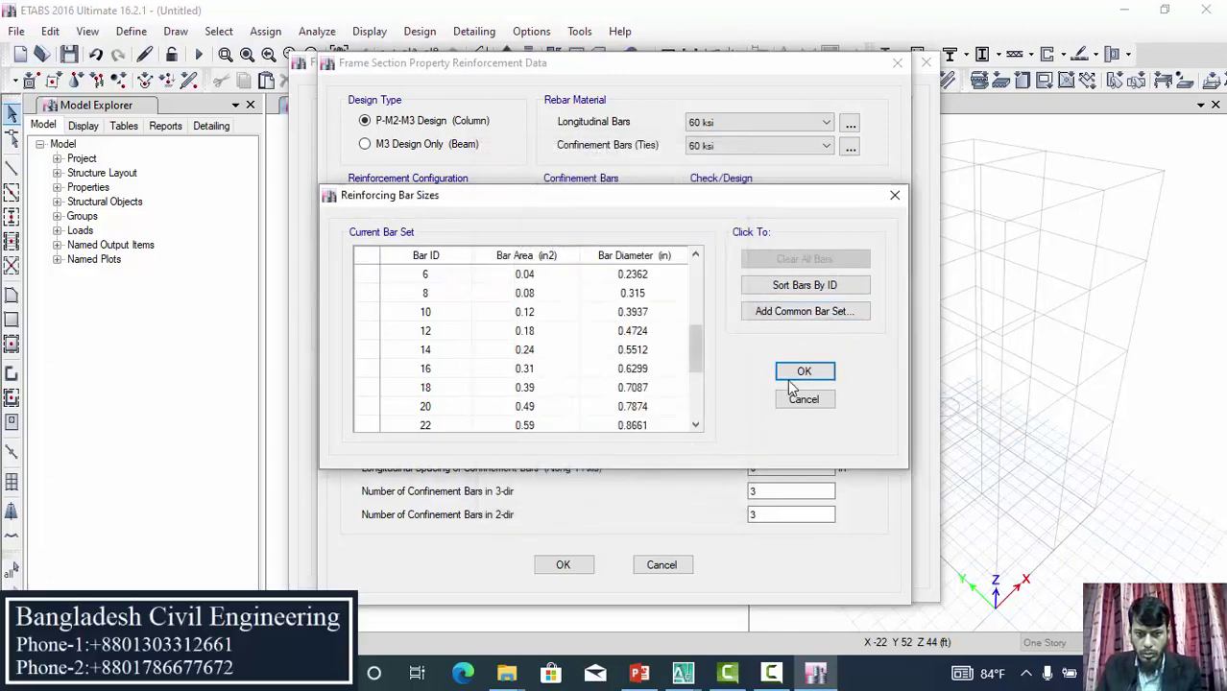
left_click(801, 375)
Step: Set both the longitudinal bar size and the corner bar size to 16
left_click(684, 343)
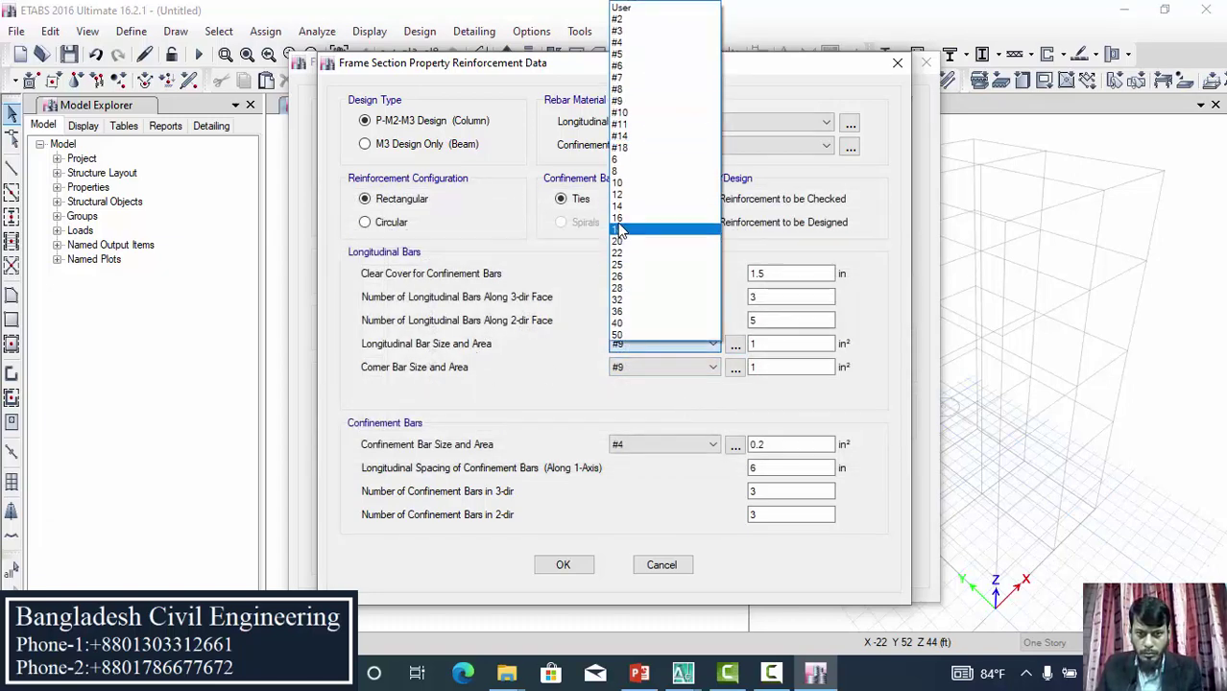
left_click(618, 220)
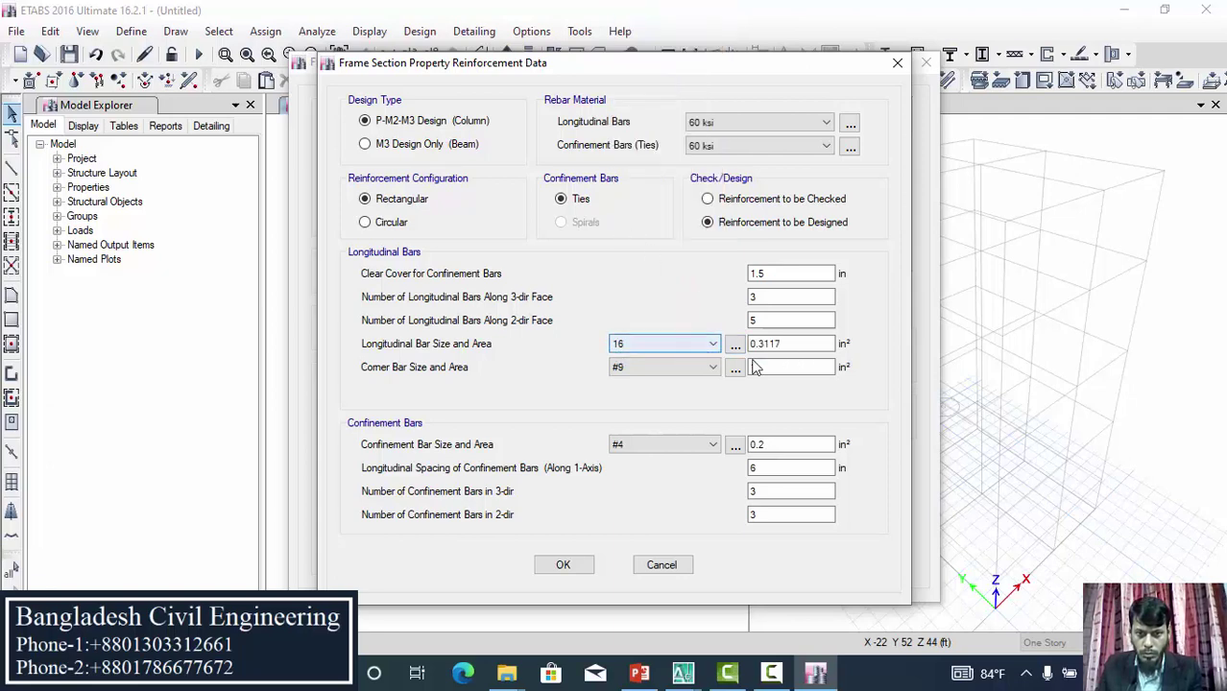
left_click(713, 367)
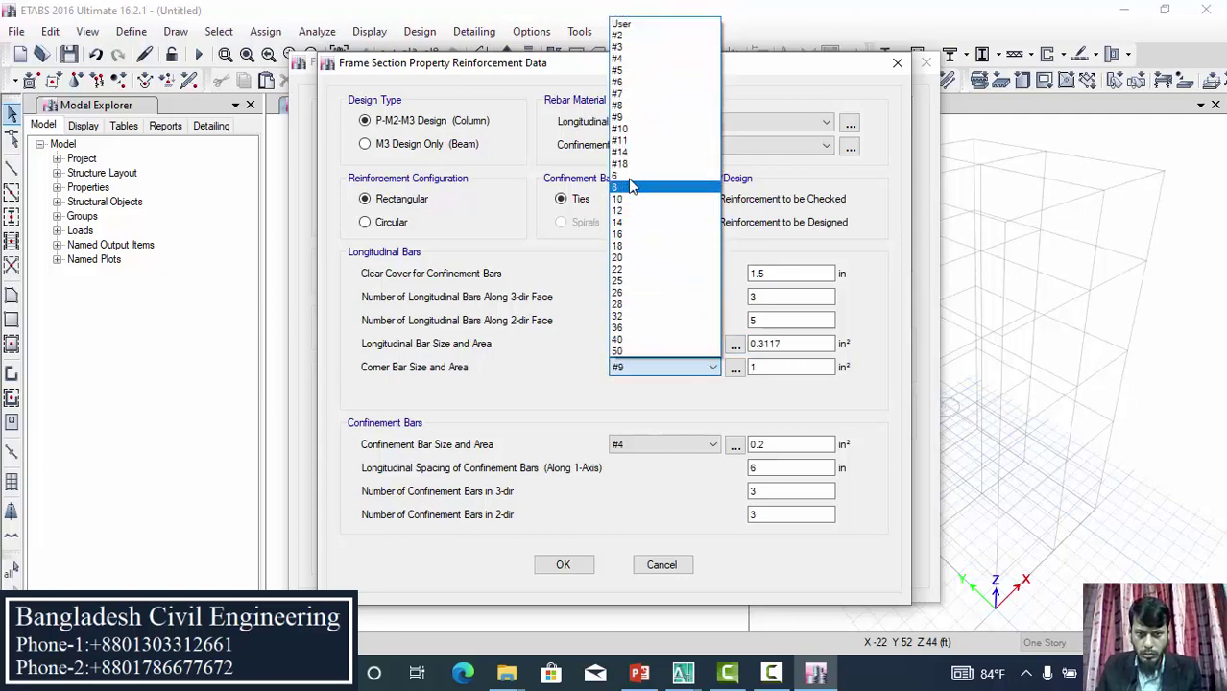
left_click(622, 234)
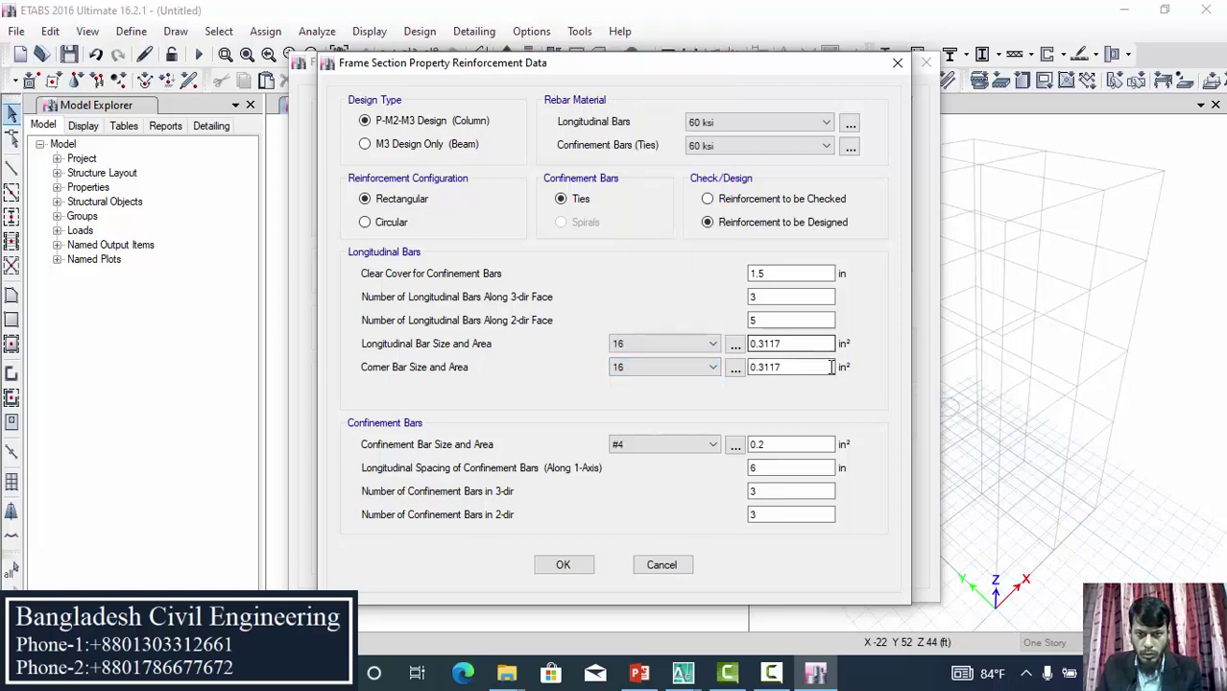
Step: Set the number of longitudinal bars to 2 along both the 3-dir and 2-dir faces
double_click(780, 296)
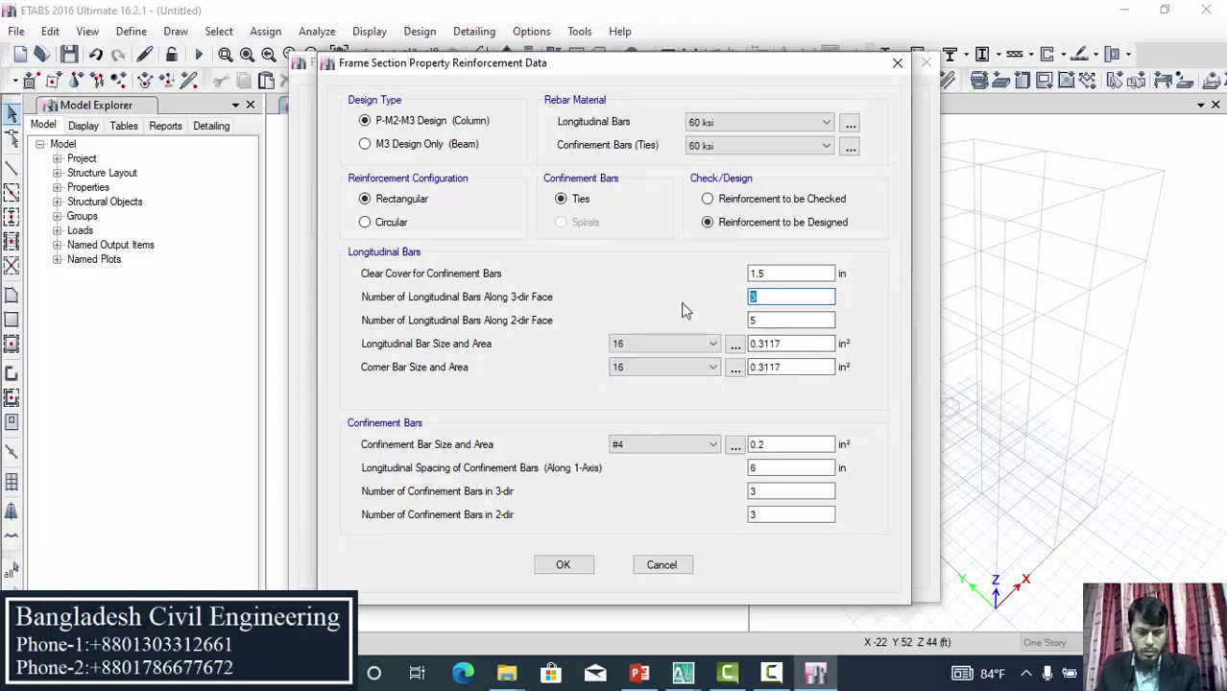
type("2")
key("Tab")
type("2")
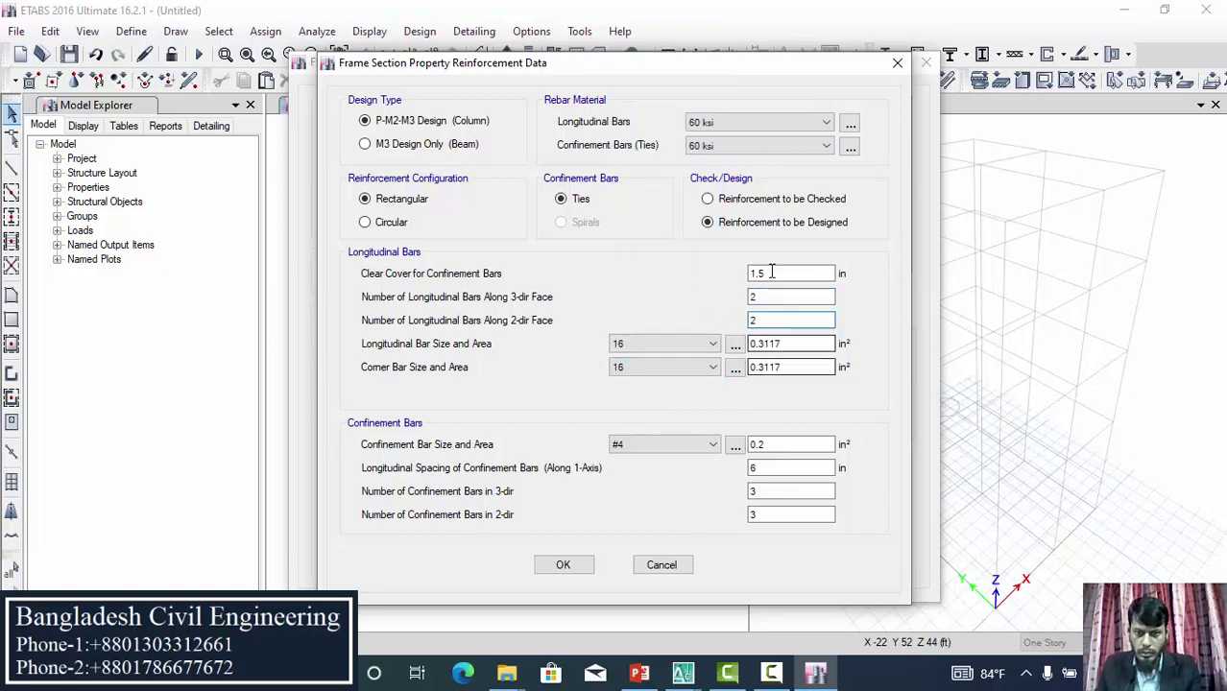
Step: Set the confinement bar size to 10 and accept the reinforcement and section data for C1- 10X12
left_click(735, 447)
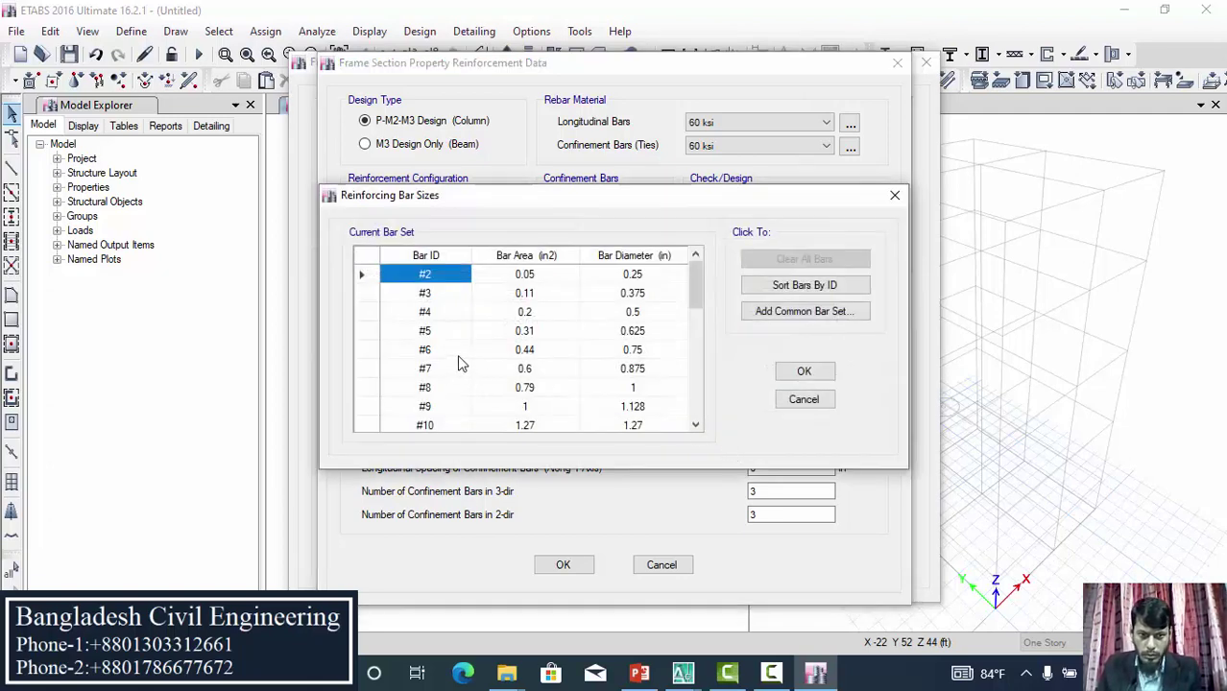
scroll(458, 363, "down", 4)
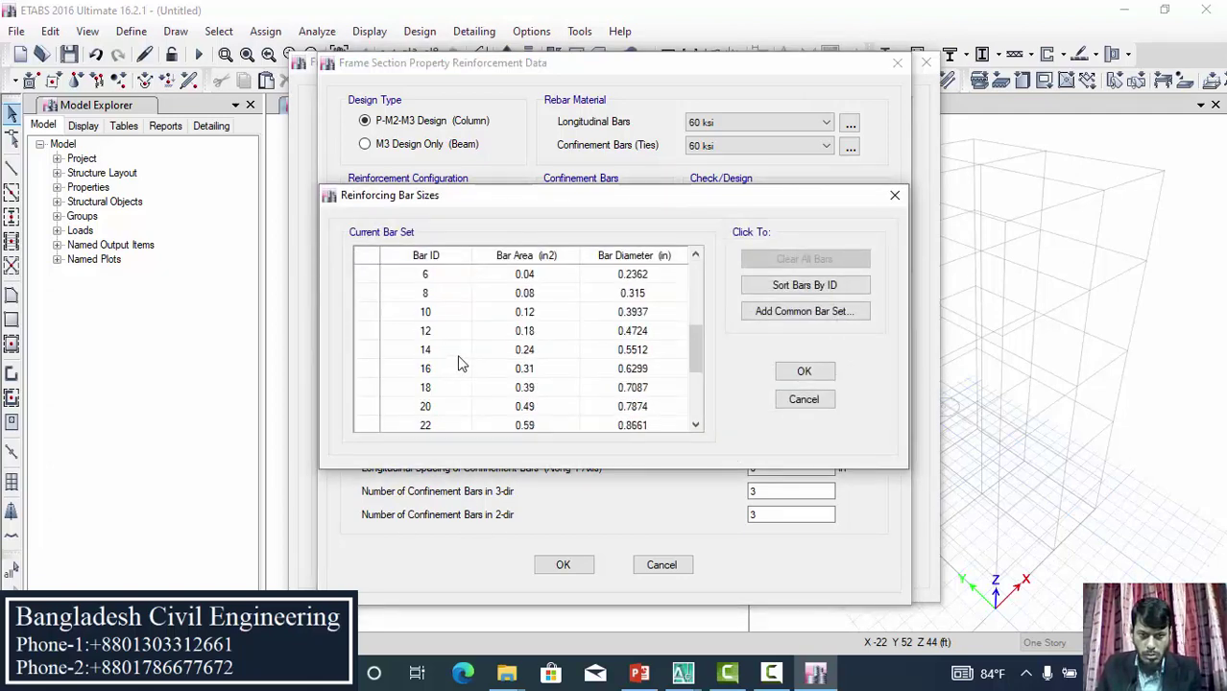
left_click(434, 314)
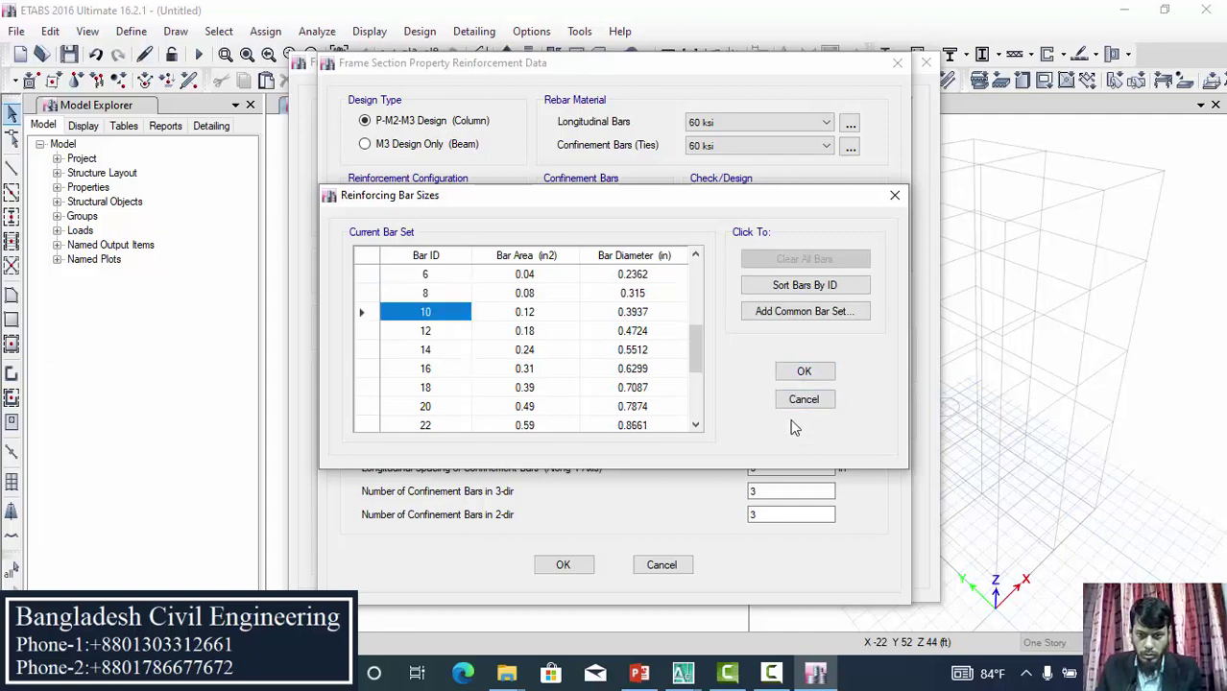
left_click(803, 372)
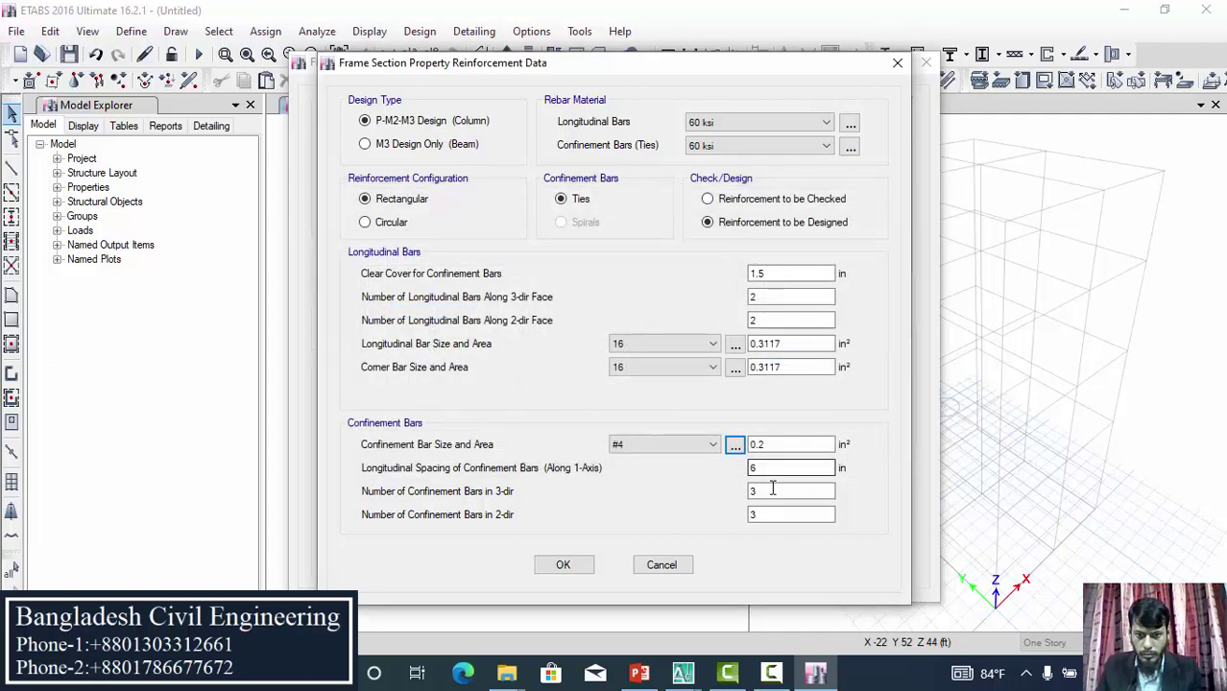
left_click(670, 441)
left_click(619, 277)
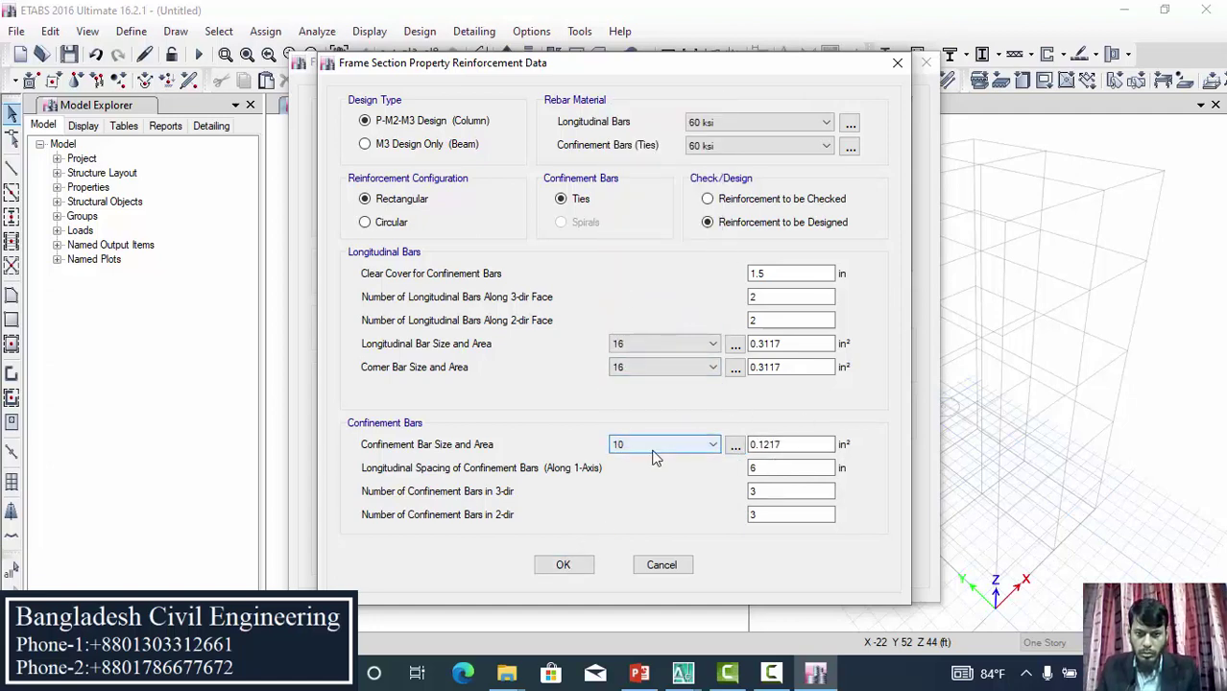
left_click(566, 566)
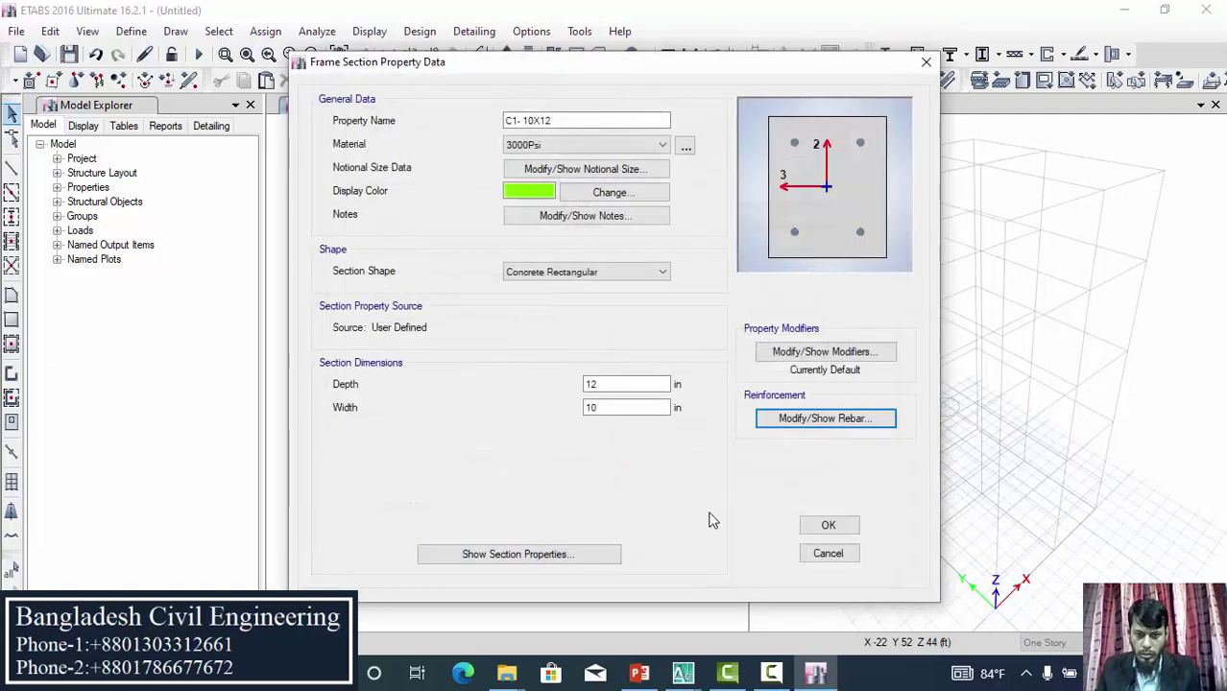
left_click(827, 525)
Step: Delete the W10X12 frame section property
left_click(428, 297)
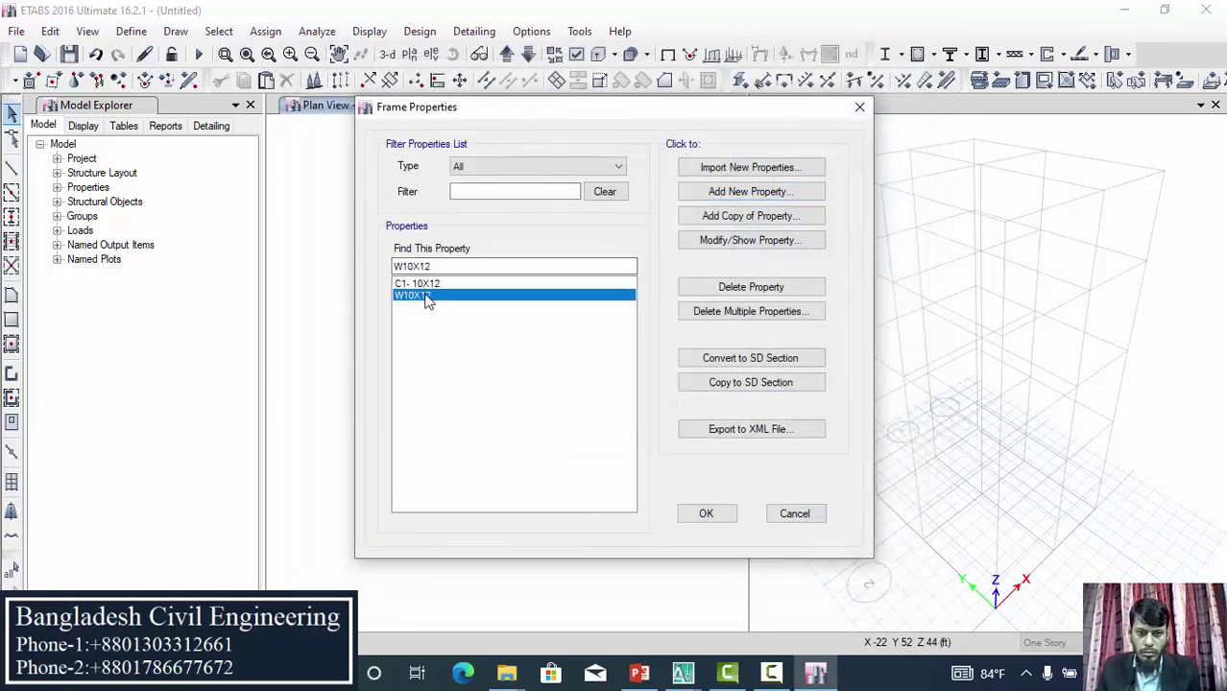
left_click(741, 292)
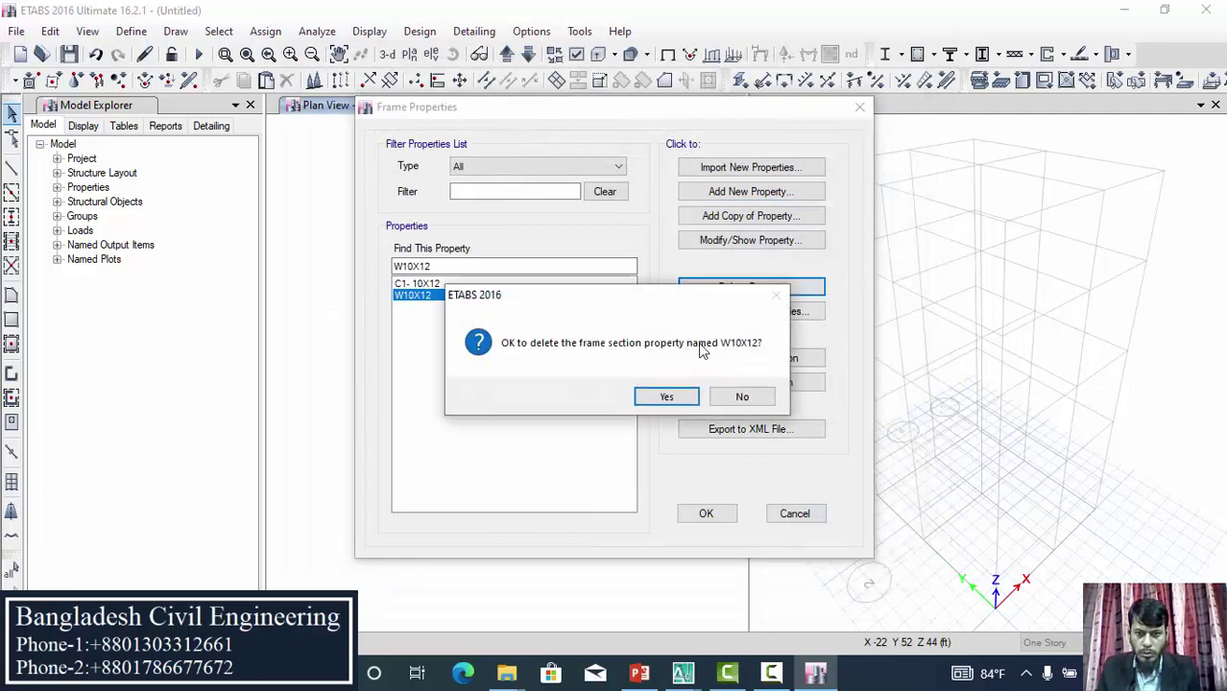
left_click(667, 395)
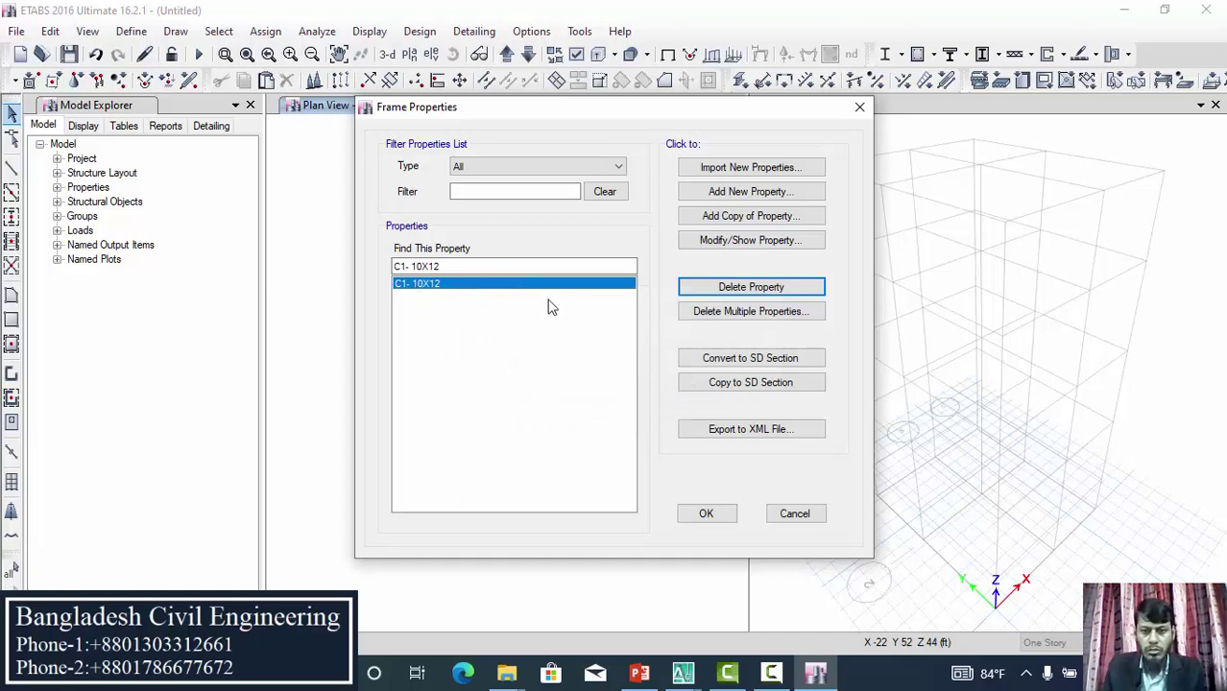
Step: Add a copy of the C1- 10X12 section named C2-12X12 with a width of 12 in
left_click(754, 219)
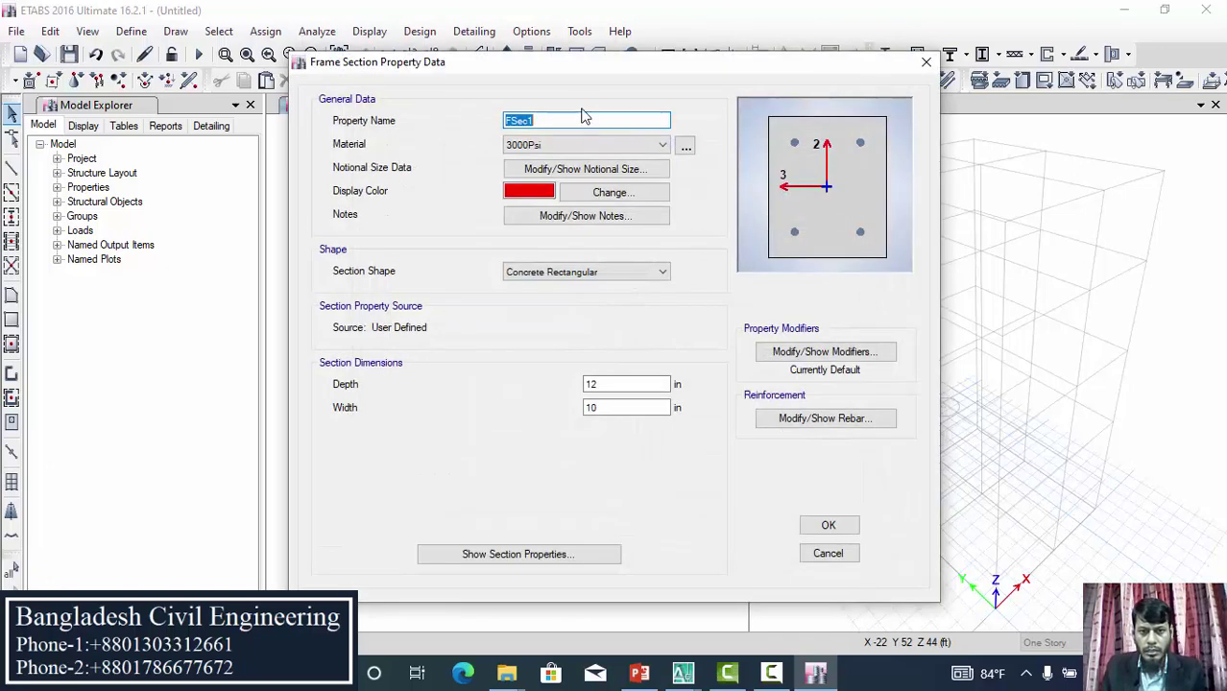
type("C2-12X12")
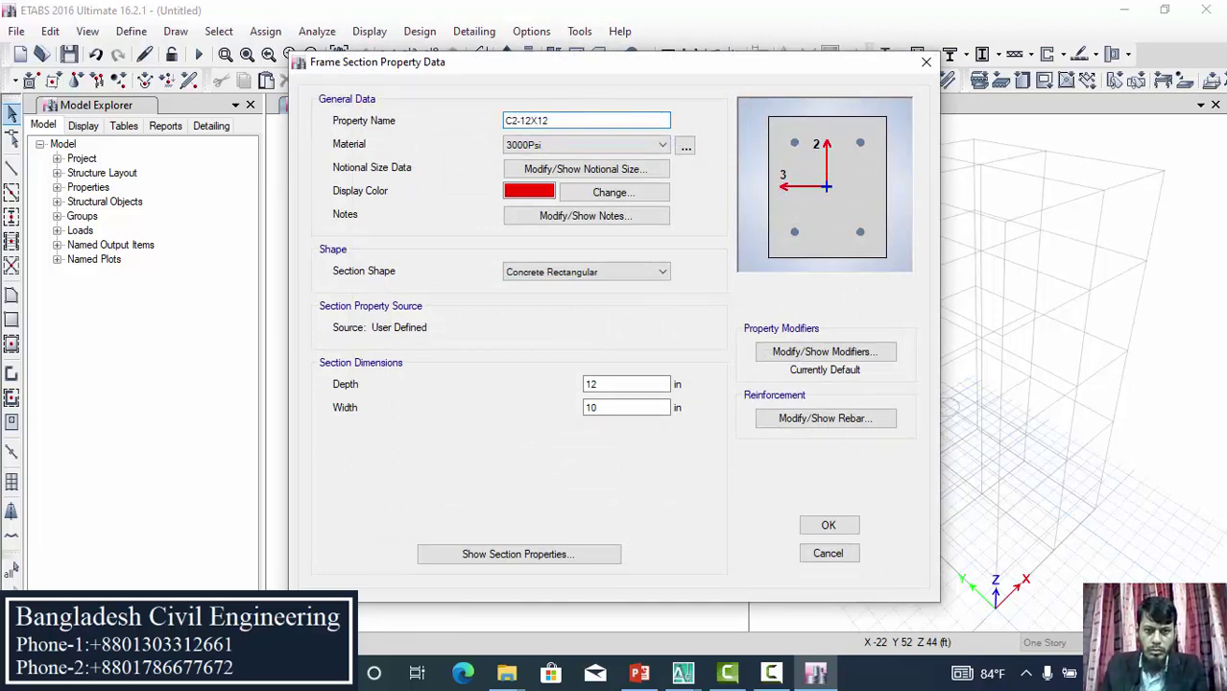
left_click(609, 388)
key("Tab")
type("12")
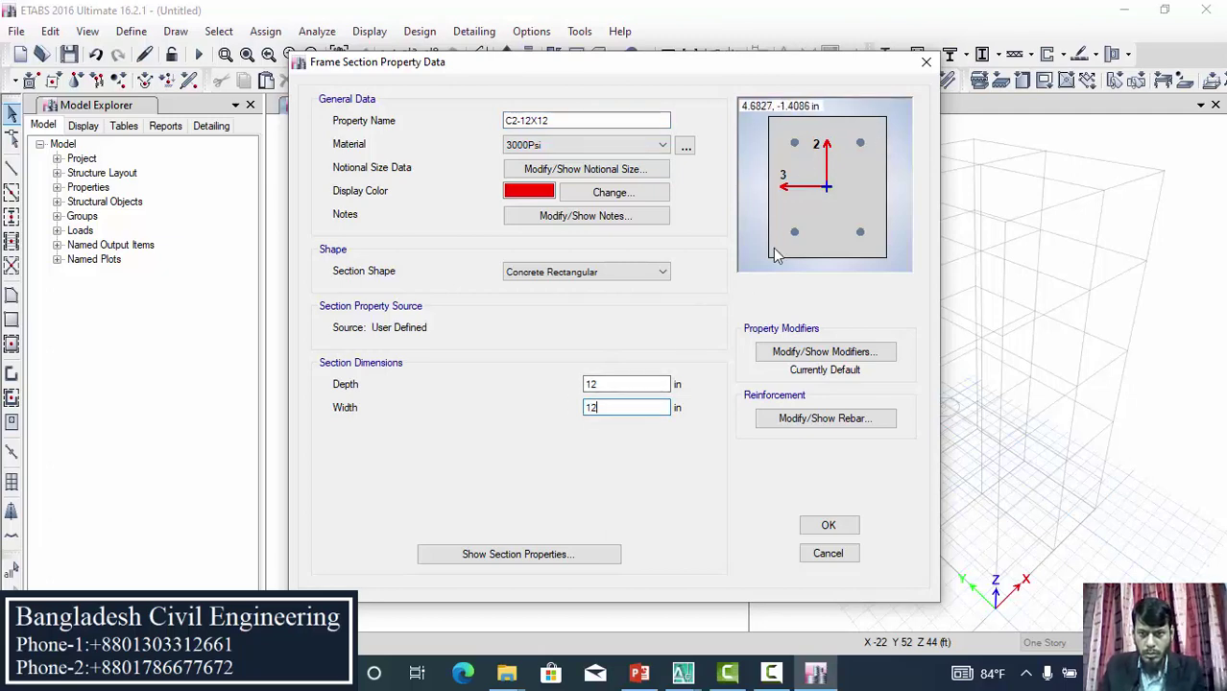
left_click(828, 525)
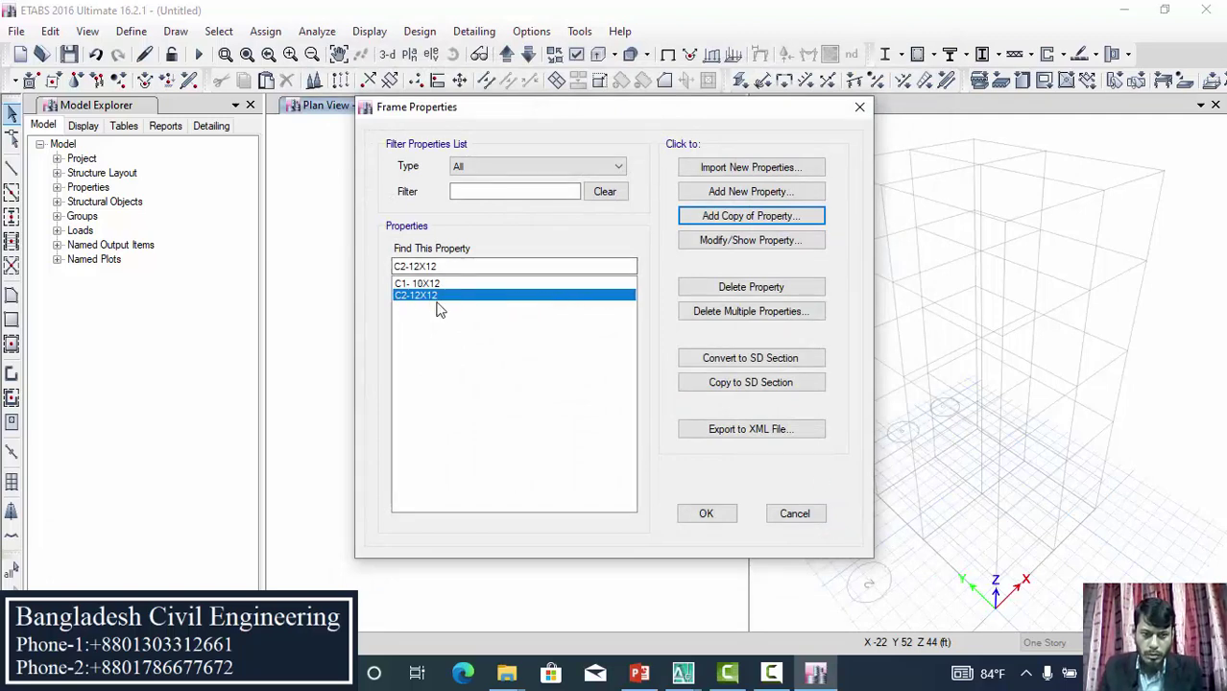
Step: Start a copy of the C2-12X12 section named C3-12X15 and set its depth to 15 in
left_click(718, 219)
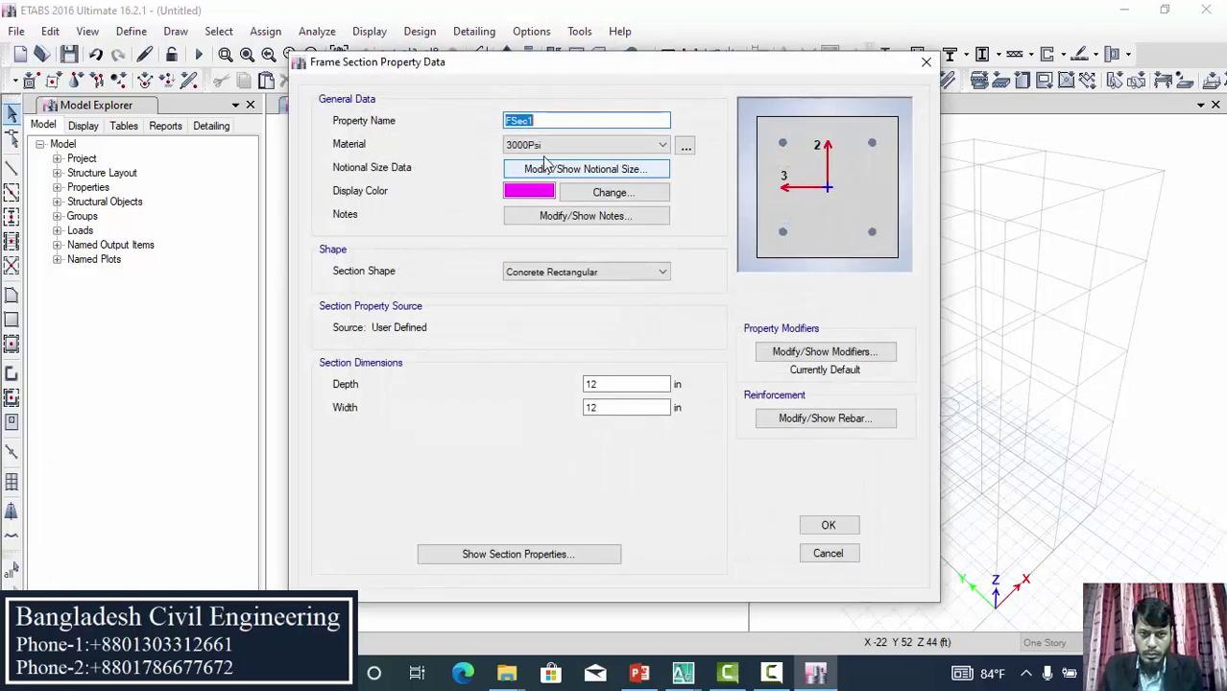
type("C3-12X15")
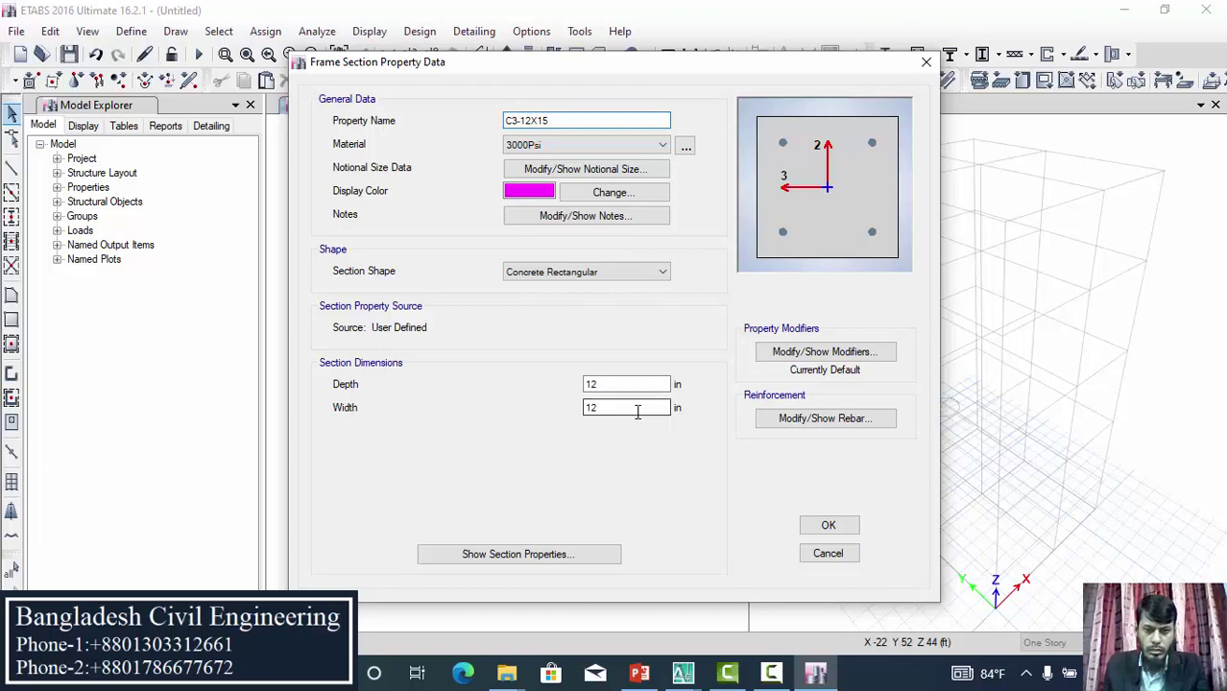
key("Tab")
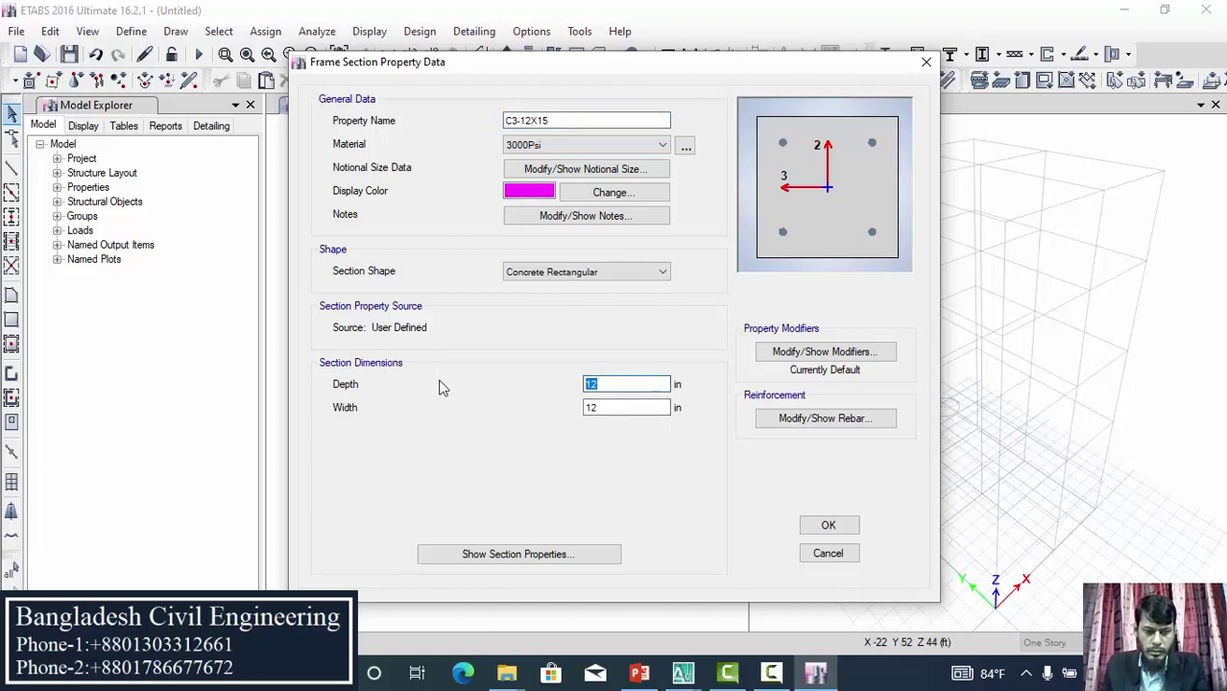
type("15")
left_click(770, 672)
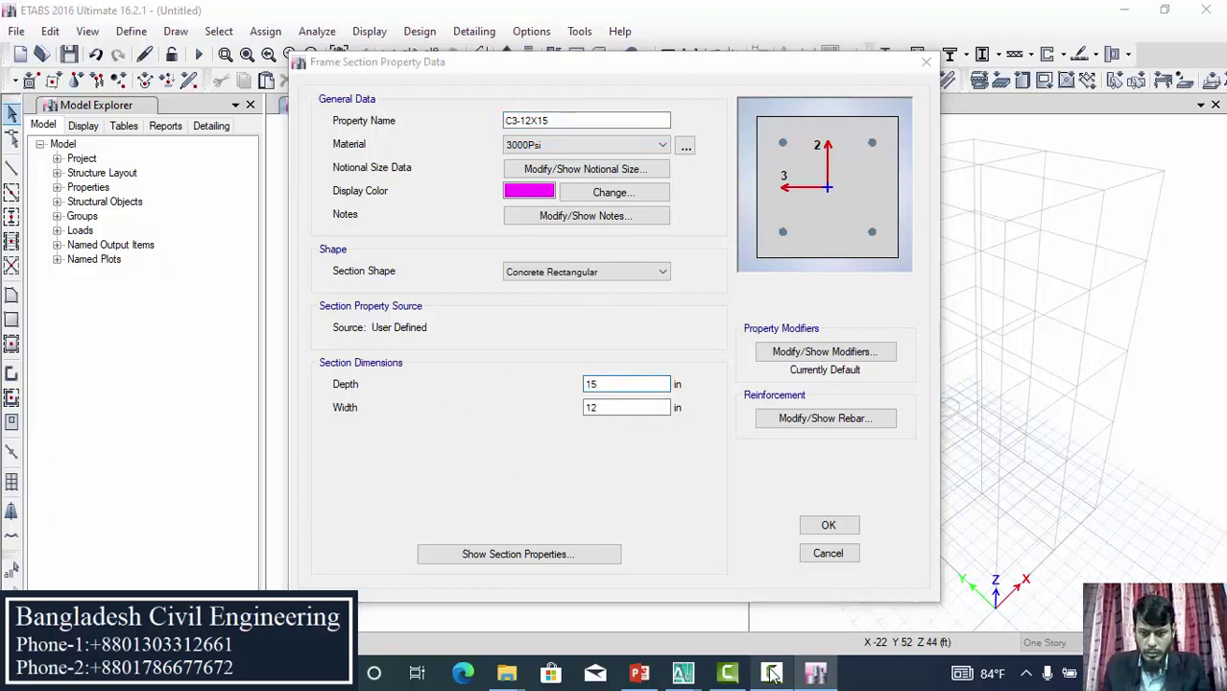
left_click(754, 158)
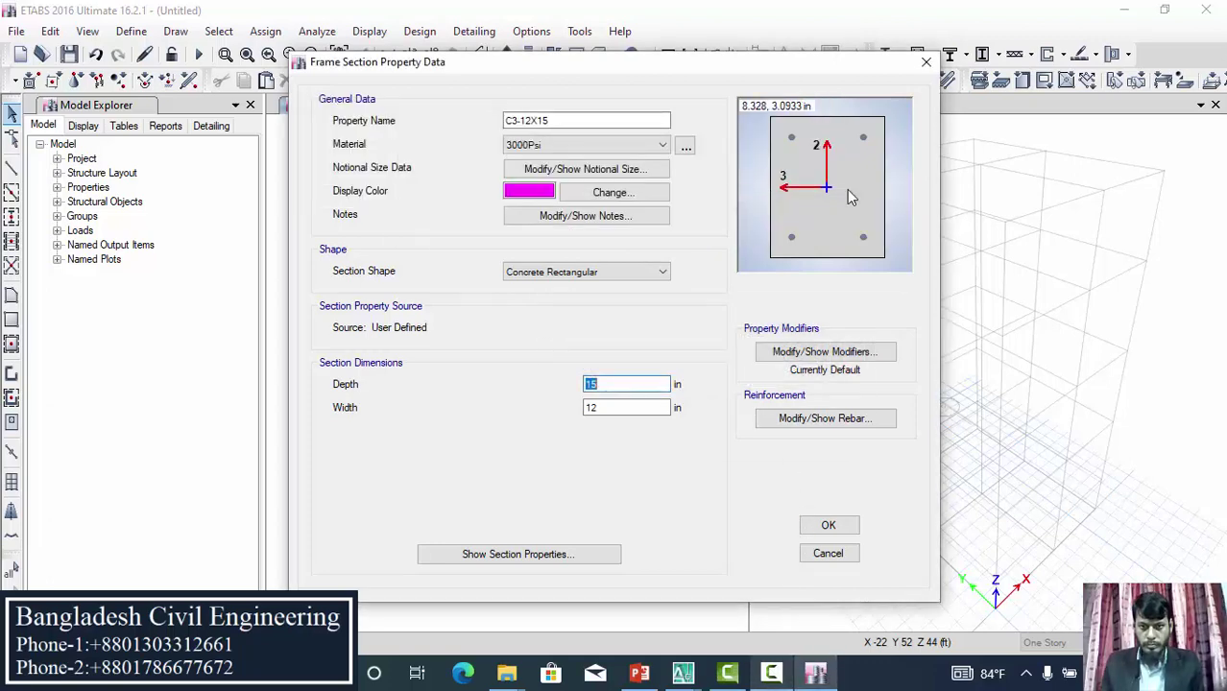
left_click(614, 383)
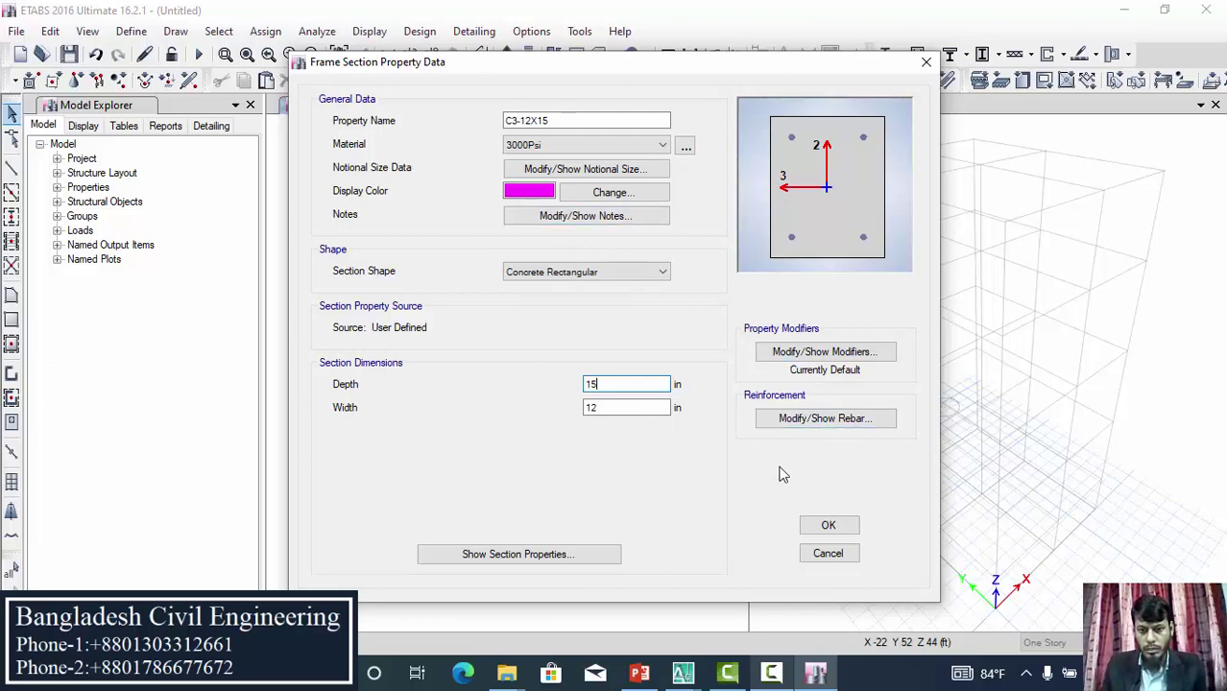
Step: Set the C3-12X15 section's number of longitudinal bars along the 2-dir face to 4 and accept the section
left_click(841, 420)
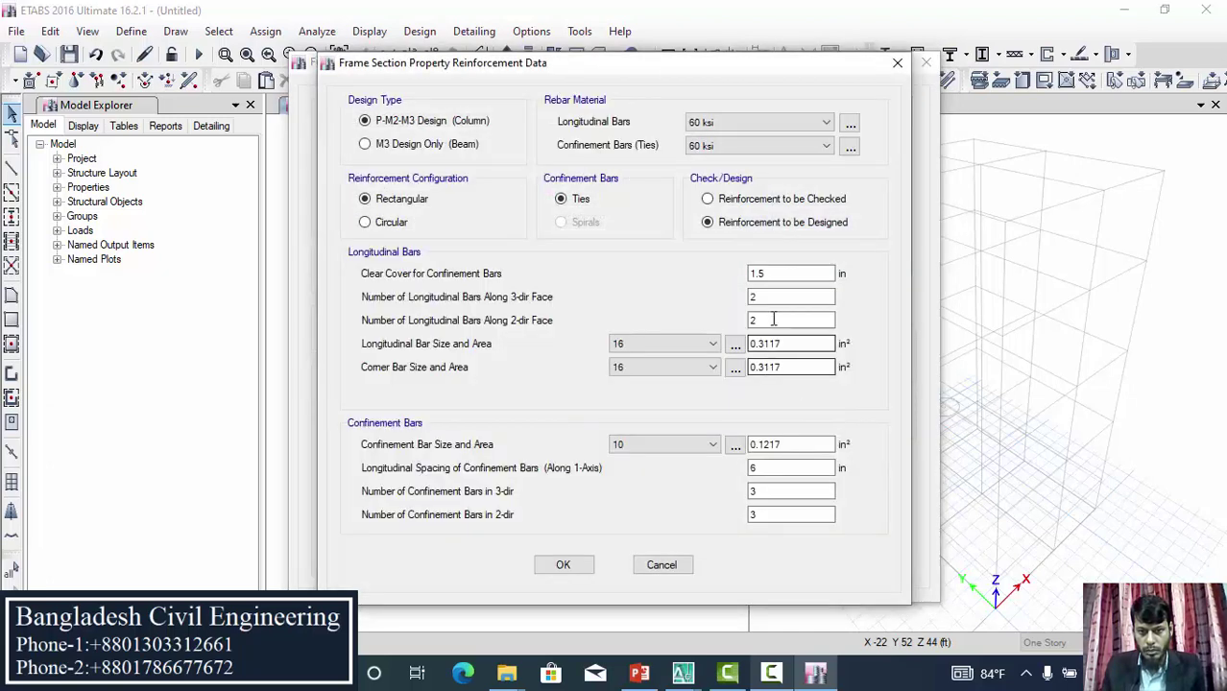
left_click_drag(797, 67, 606, 64)
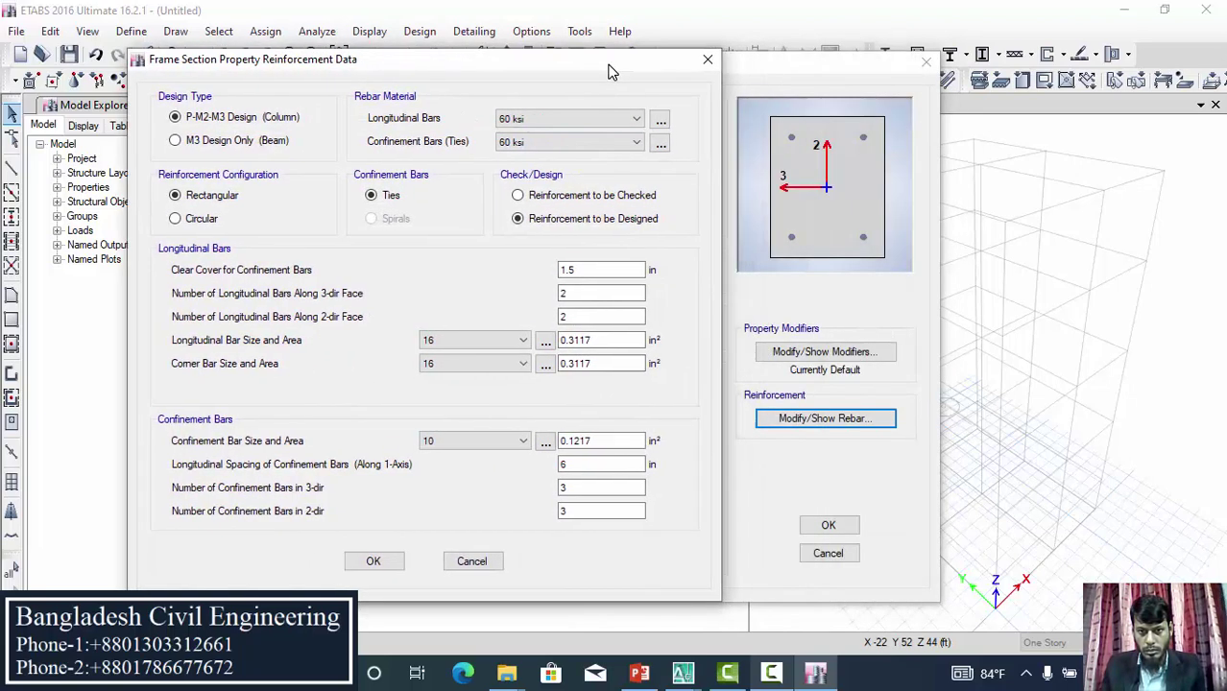
double_click(599, 317)
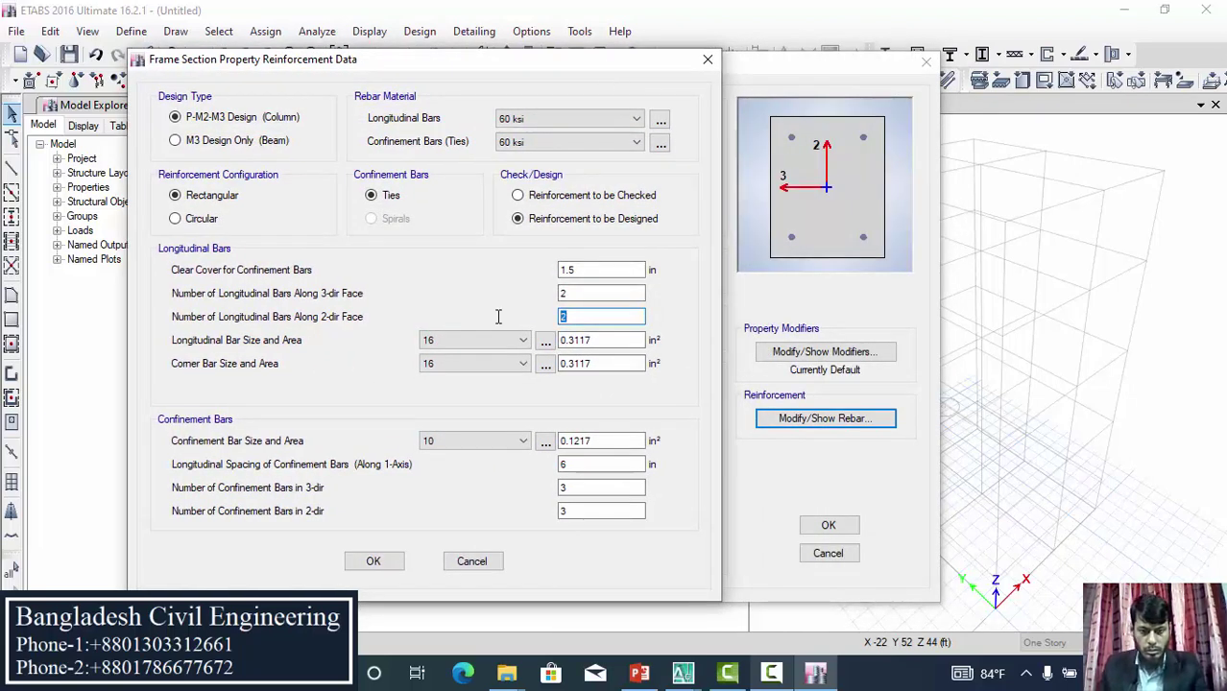
type("3")
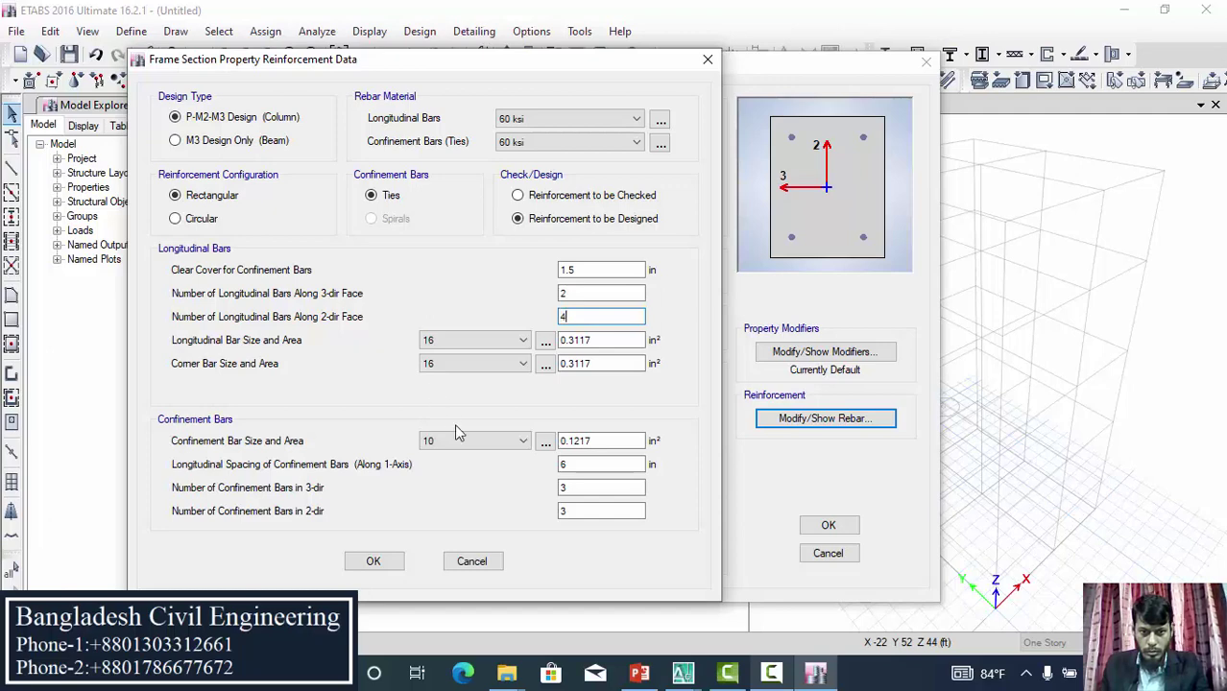
left_click(378, 561)
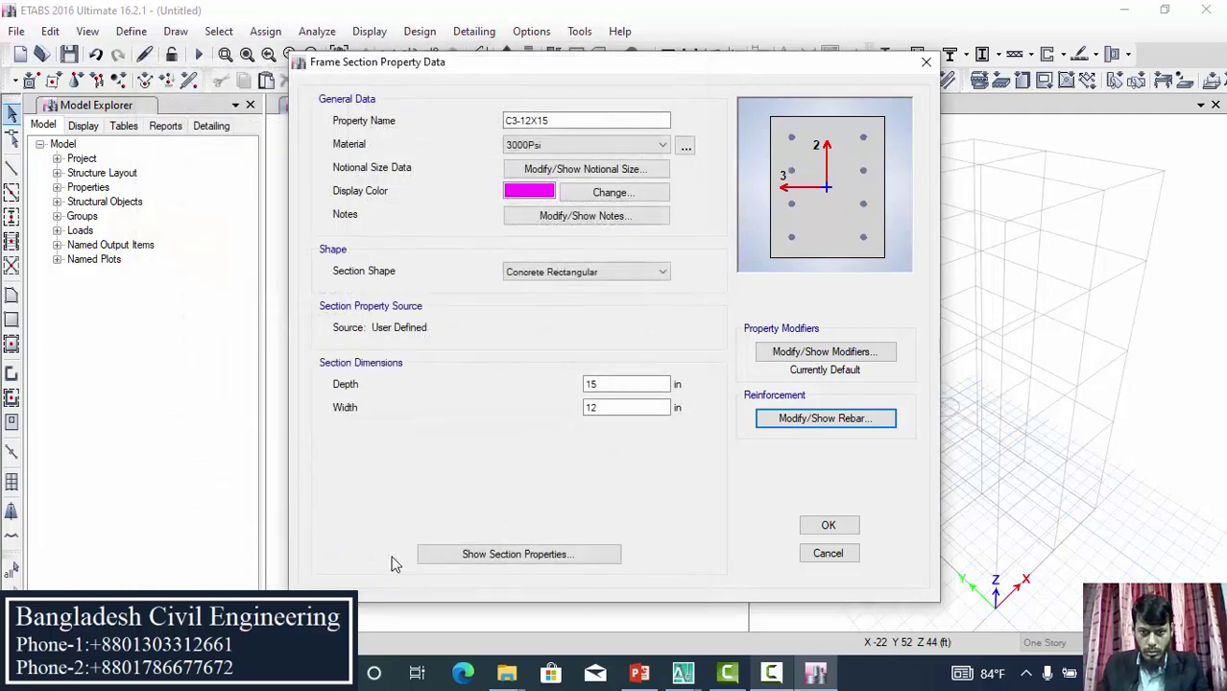
left_click(823, 524)
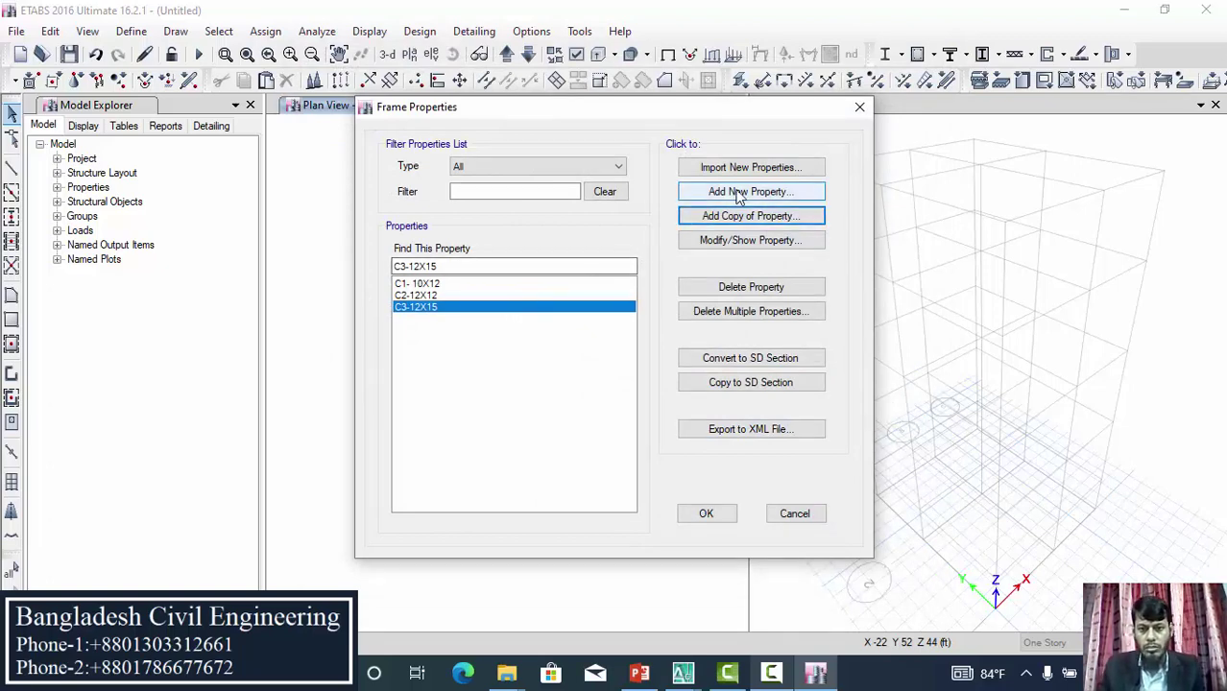
Step: Start a new rectangular concrete section named B-10X12 with the 3000Psi material
left_click(779, 193)
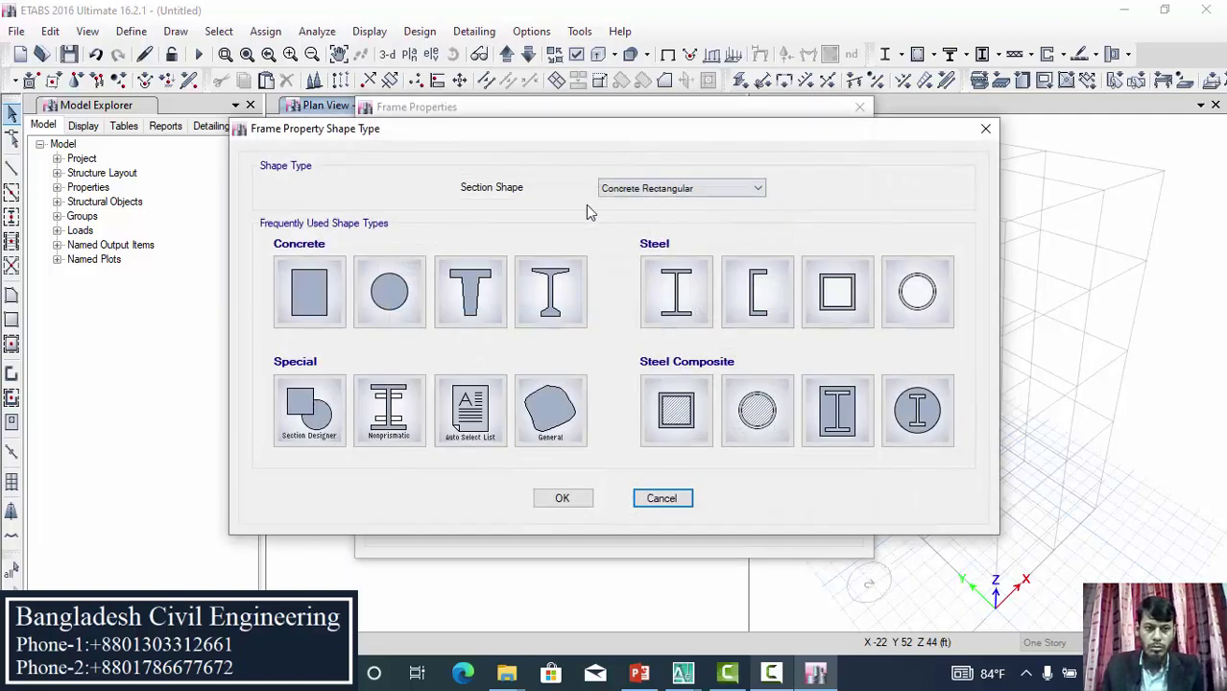
left_click(309, 288)
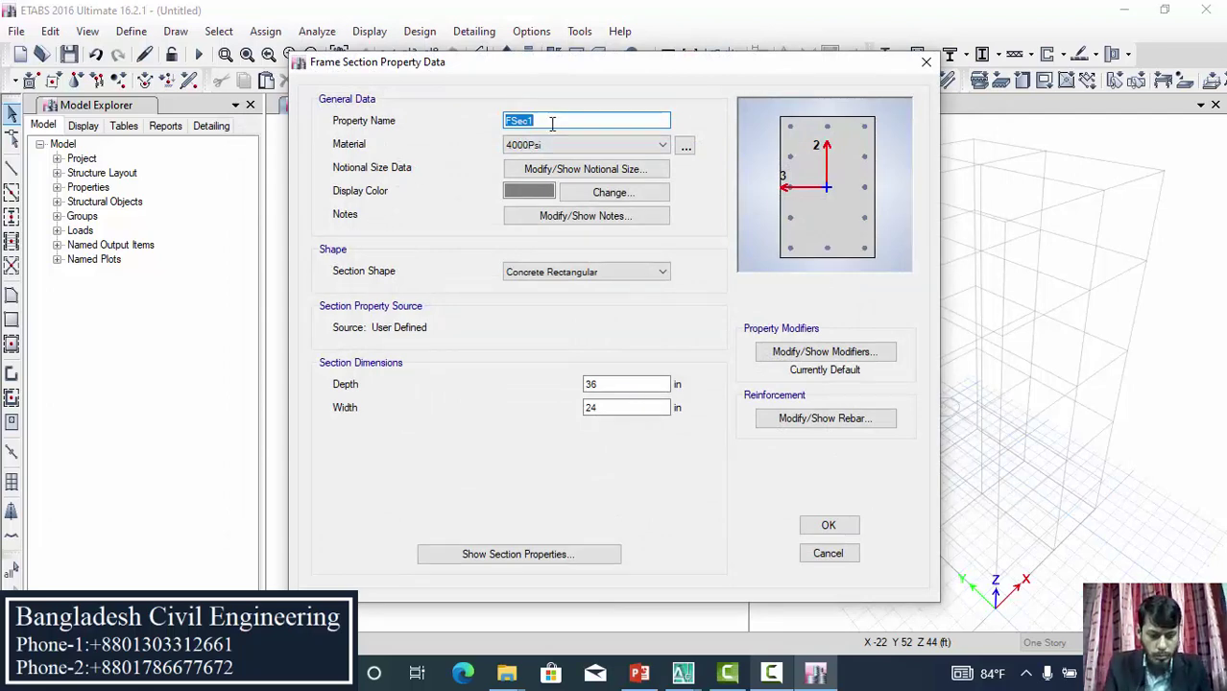
type("B-10X12")
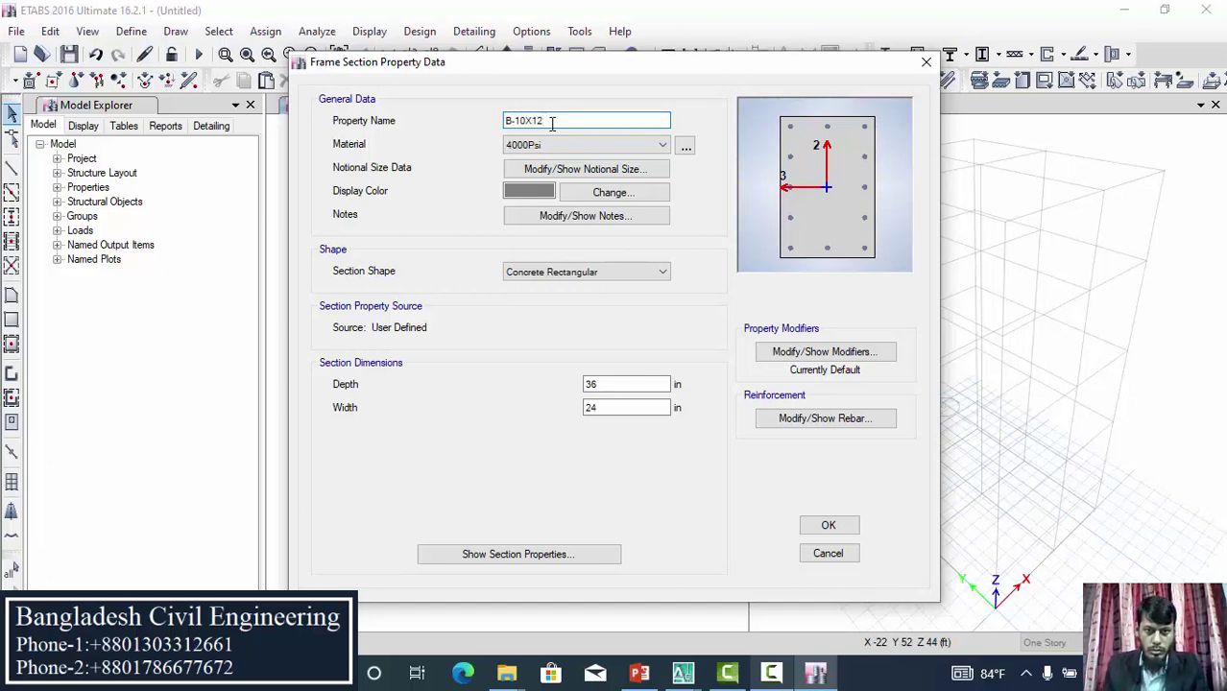
left_click(593, 144)
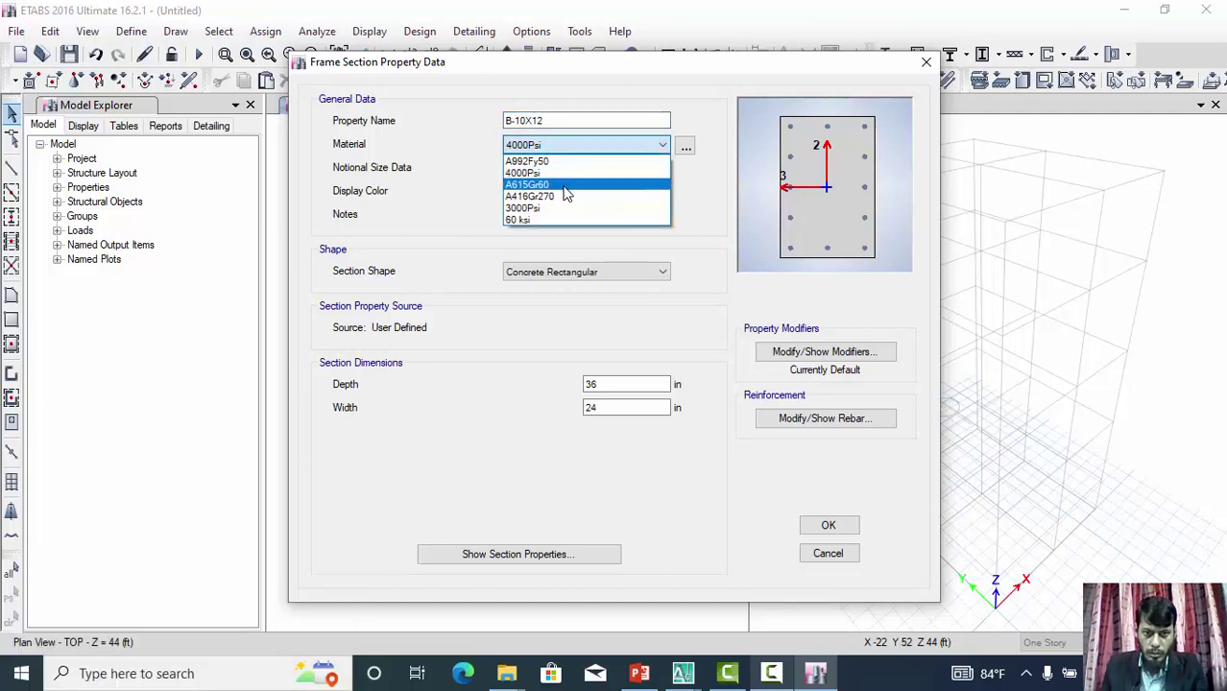
left_click(539, 209)
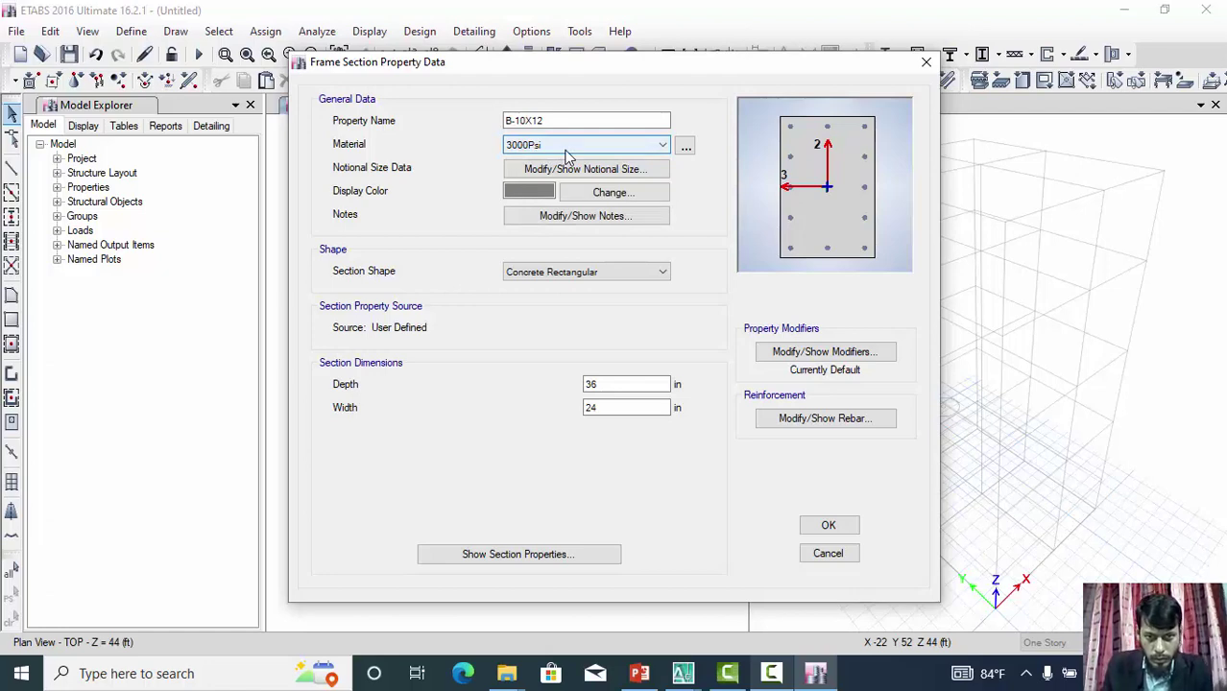
Step: Set the B-10X12 section's width to 10 in and its depth to match its name, and open its reinforcement data
left_click(652, 384)
left_click_drag(616, 407, 532, 411)
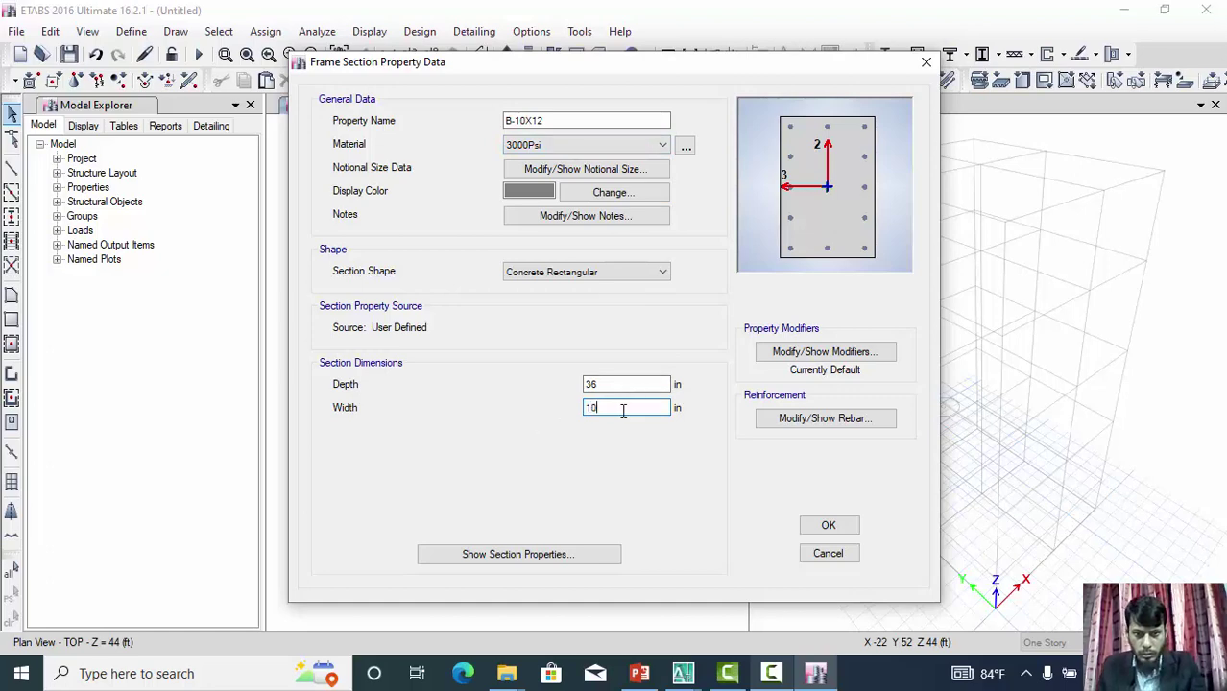
type("10")
left_click_drag(632, 384, 416, 387)
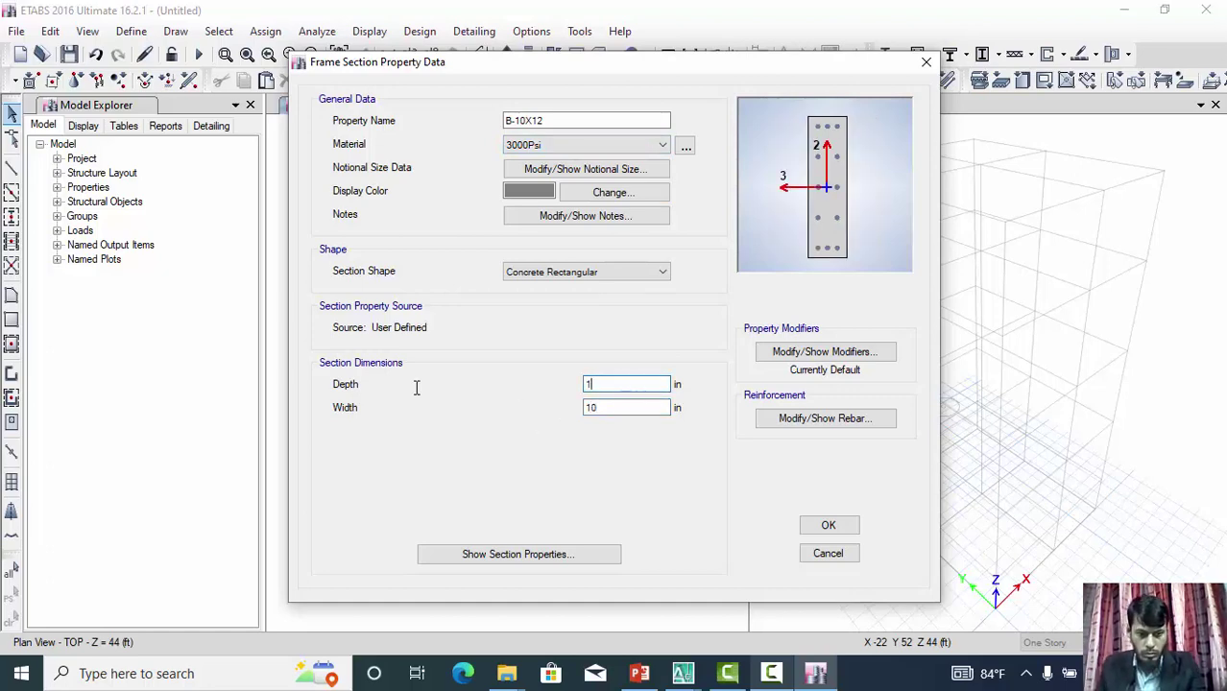
left_click(809, 419)
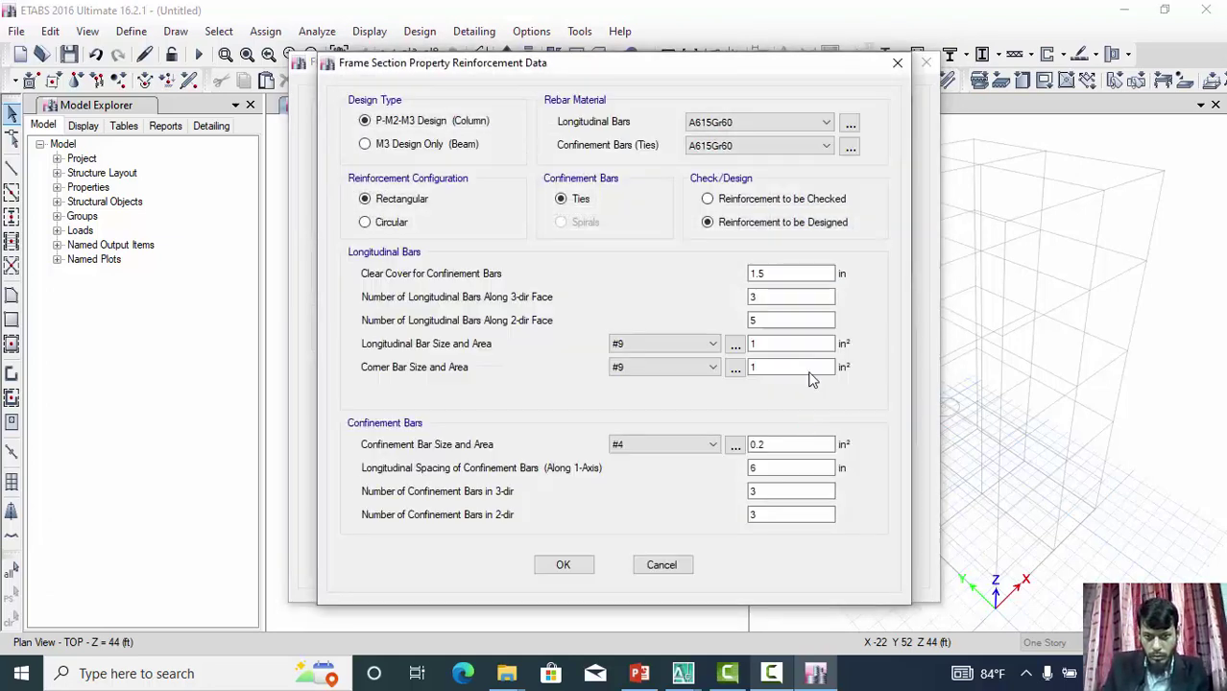
Step: Set the B-10X12 reinforcement to M3 Design Only (Beam) with 60 ksi rebar for both longitudinal and confinement bars
left_click(897, 62)
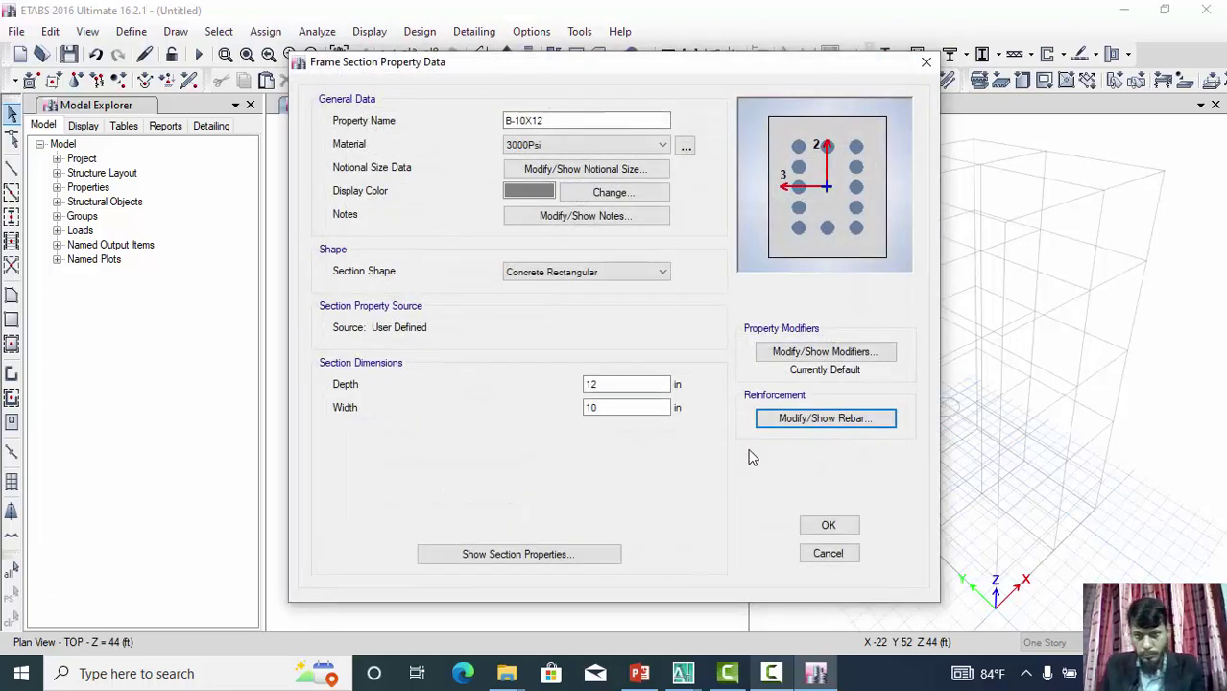
left_click(864, 418)
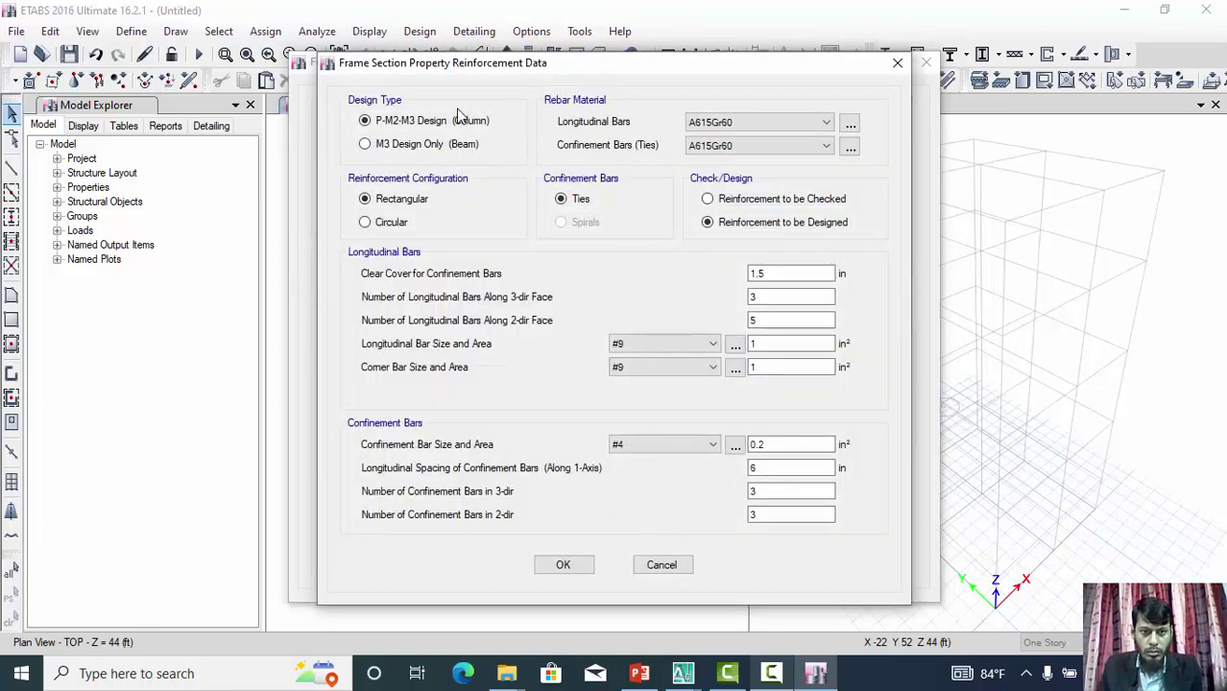
left_click(388, 146)
left_click(768, 123)
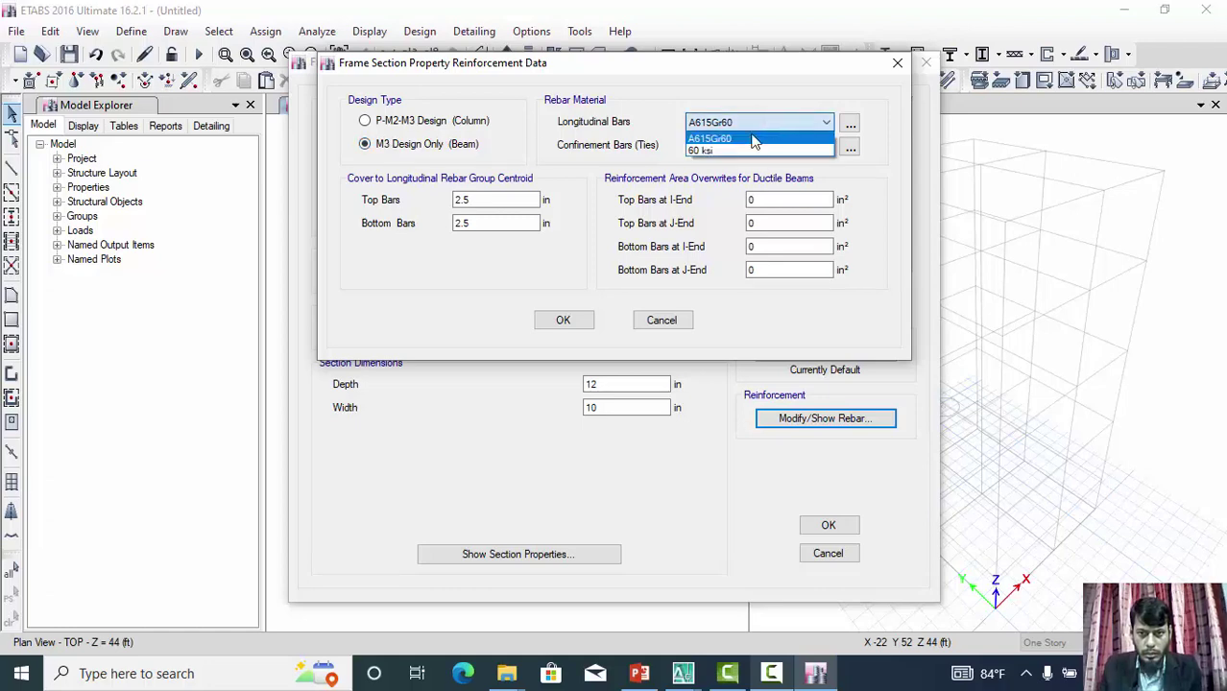
left_click(755, 144)
left_click(735, 146)
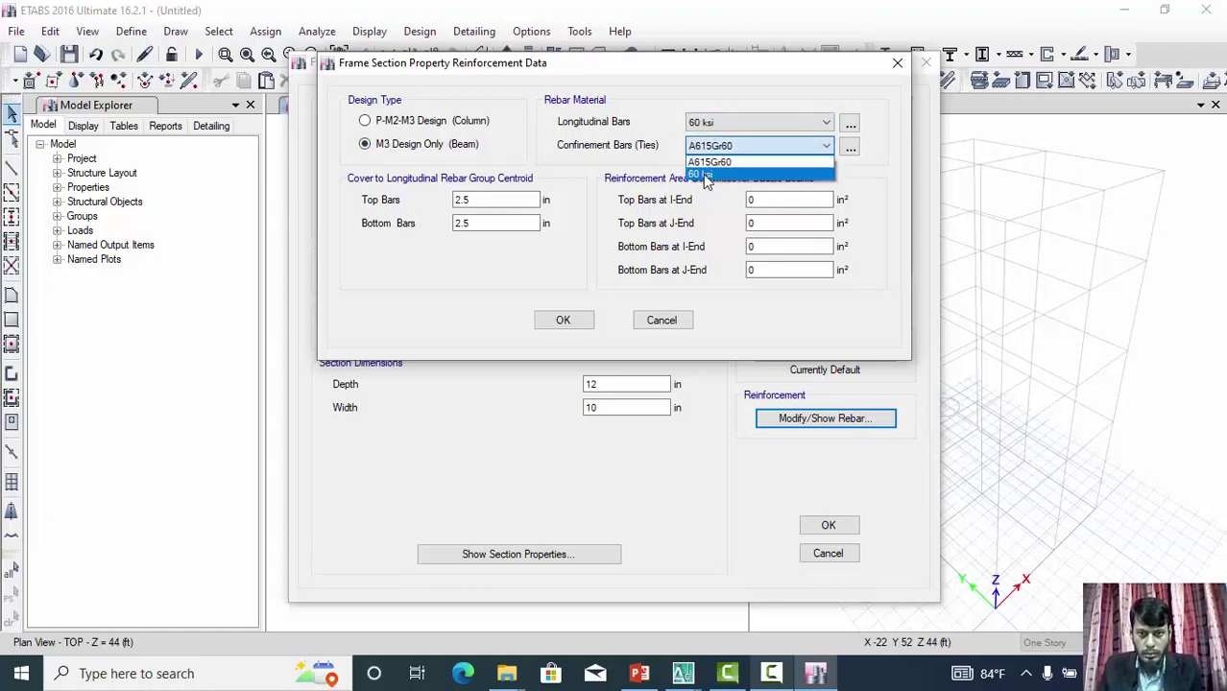
left_click(706, 175)
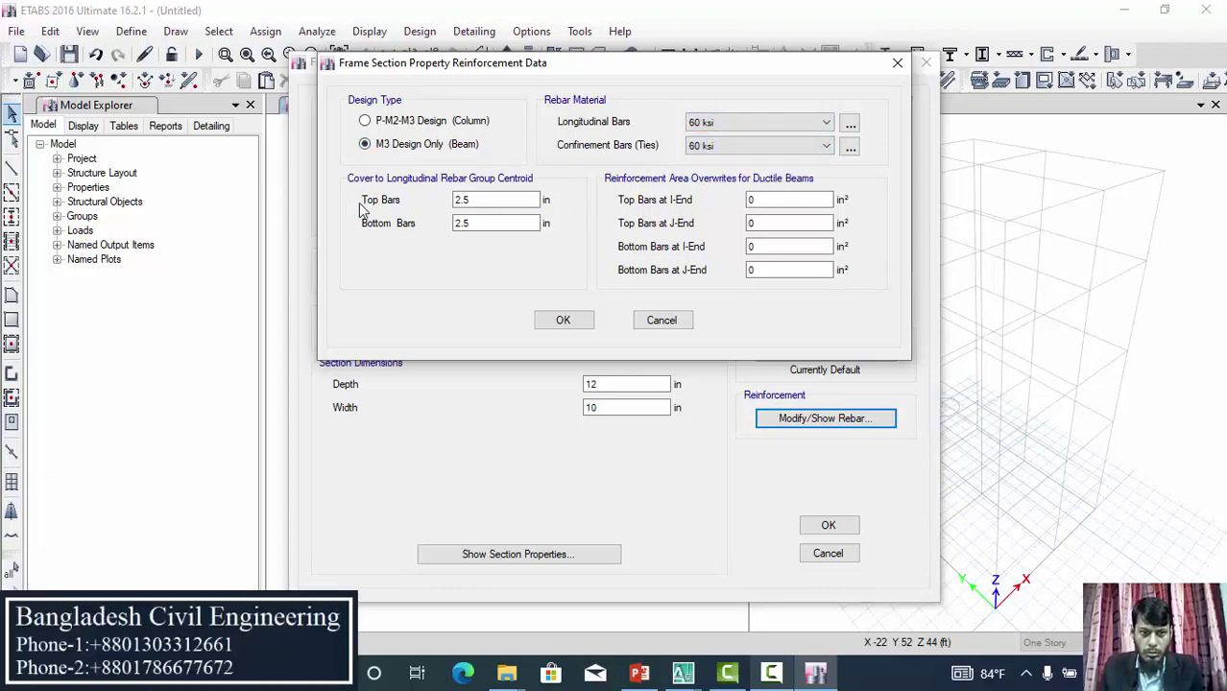
Step: Accept the beam reinforcement and the B-10X12 section, and finish defining the frame properties
left_click(457, 202)
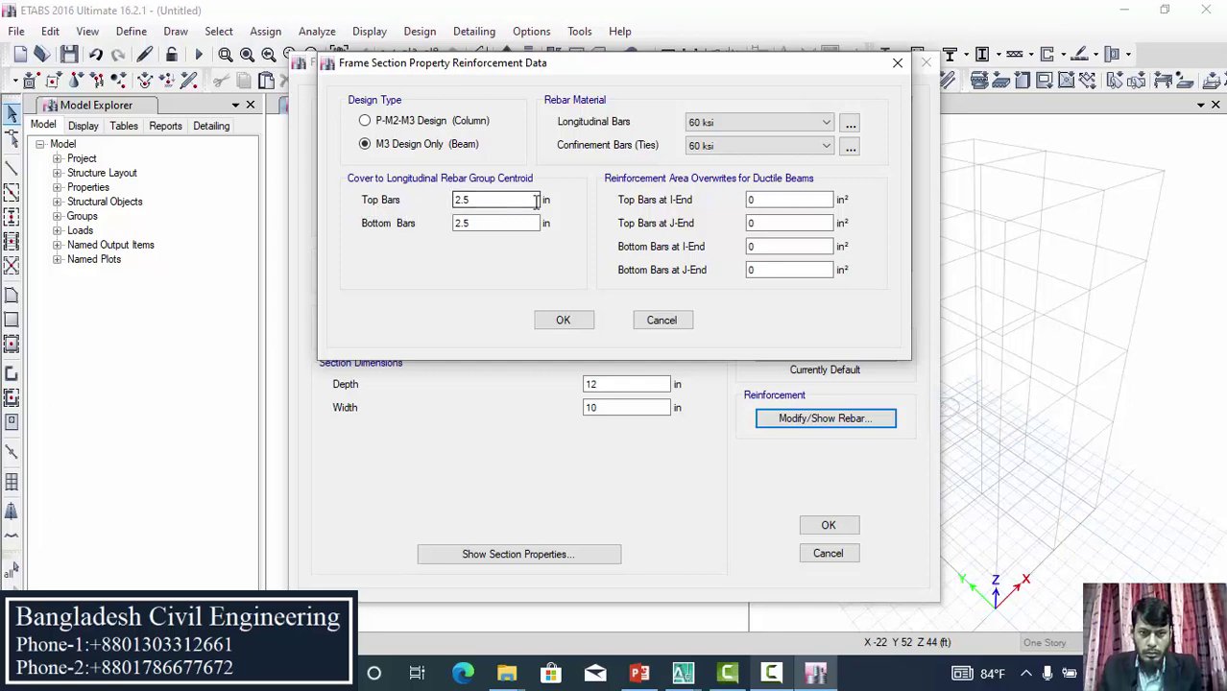
left_click(561, 320)
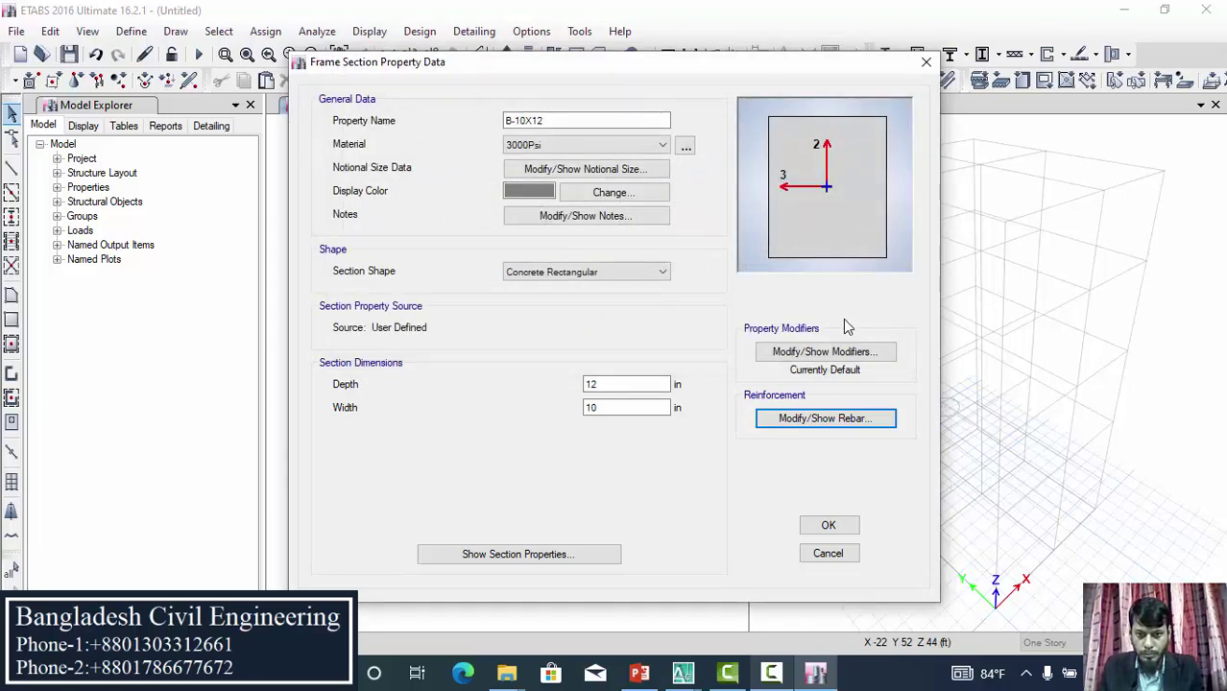
left_click(828, 523)
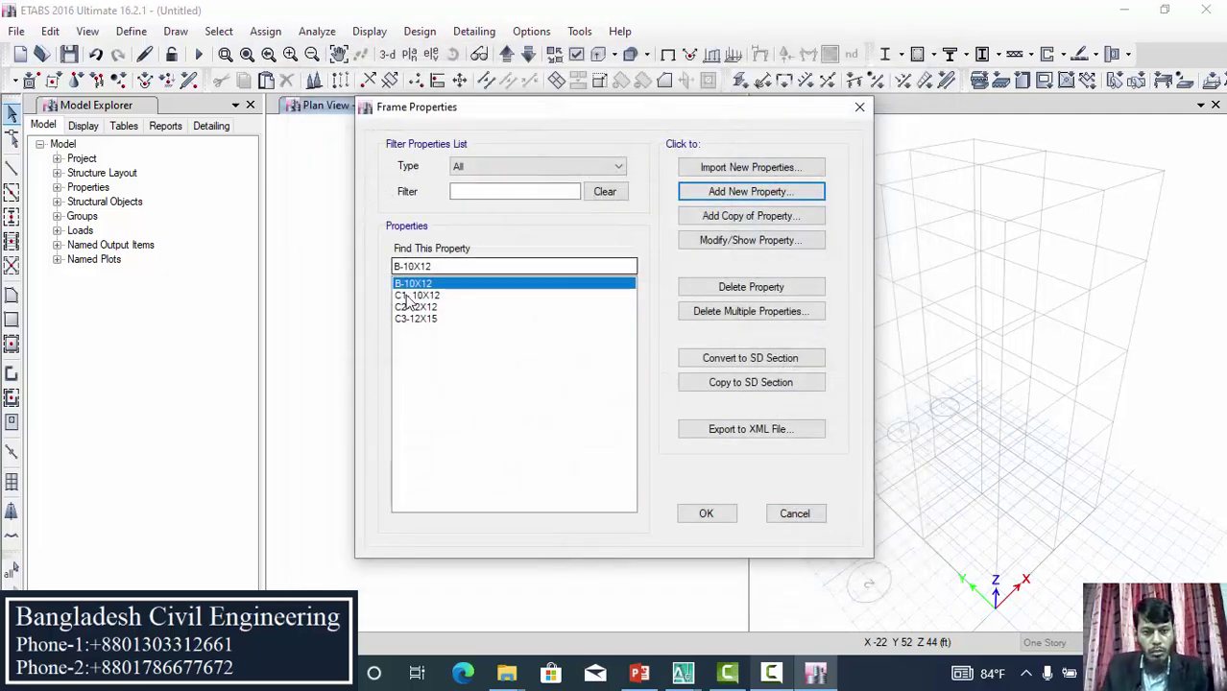
left_click(705, 514)
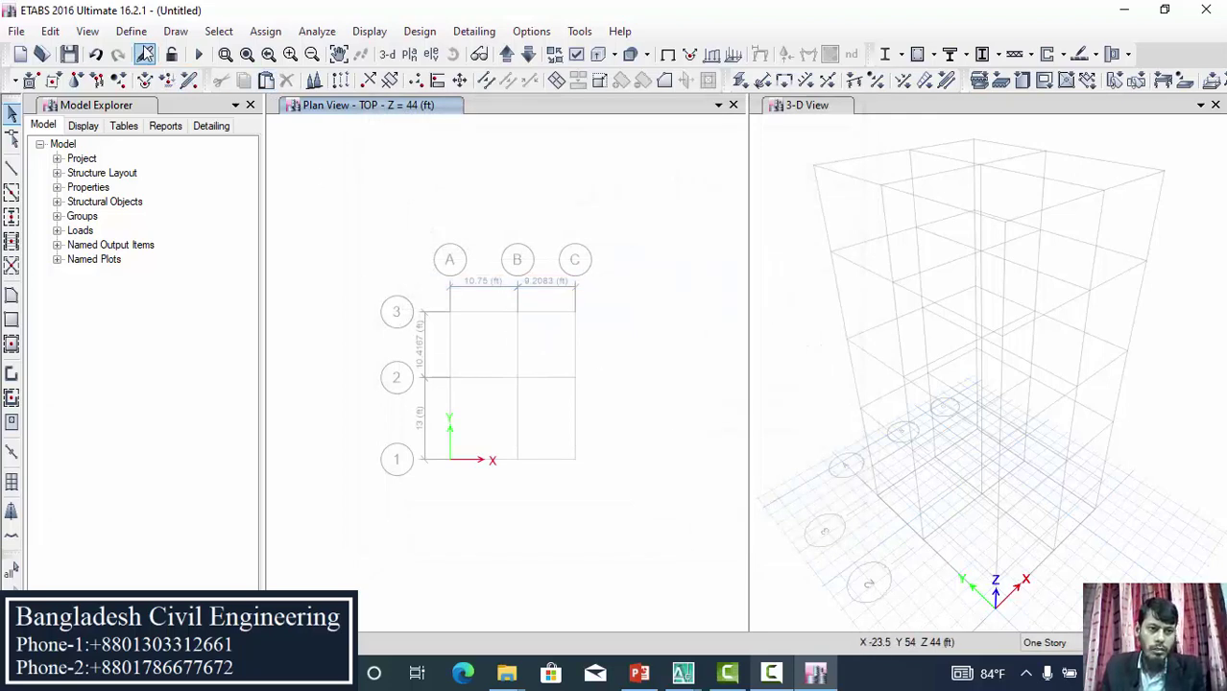
Step: Modify the slab property Slab1, renaming it Slab-5 and setting its material to 3000Psi
left_click(132, 32)
mouse_move(158, 85)
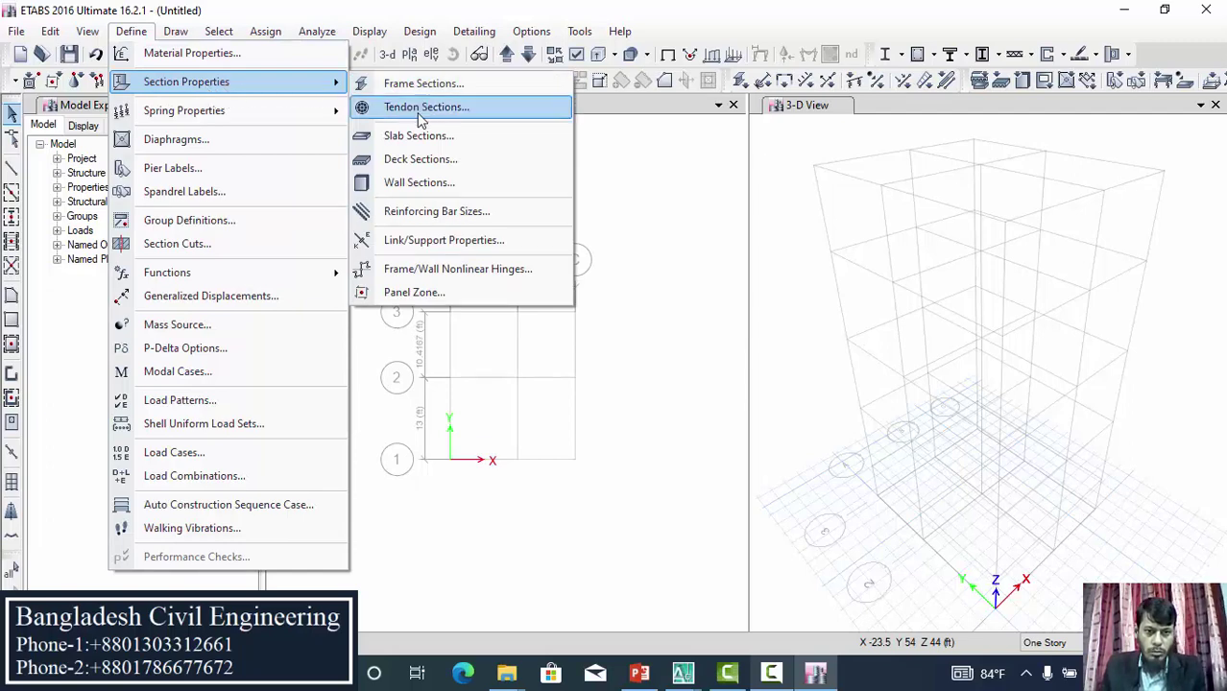
left_click(422, 141)
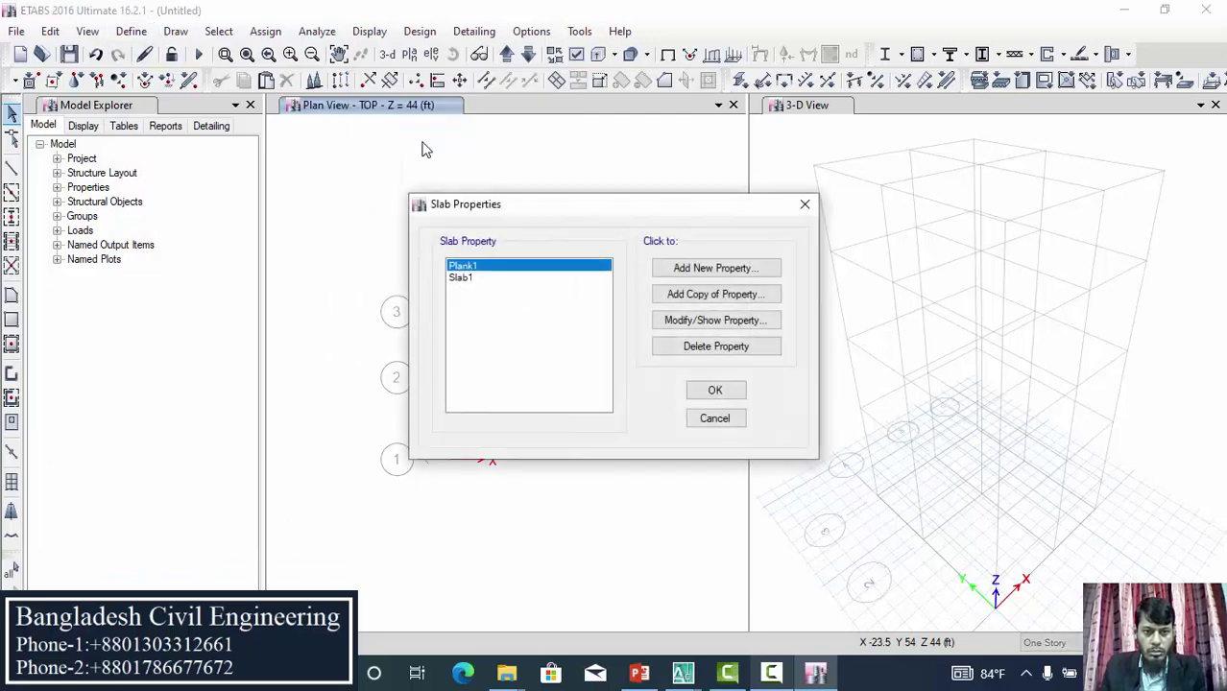
left_click(459, 278)
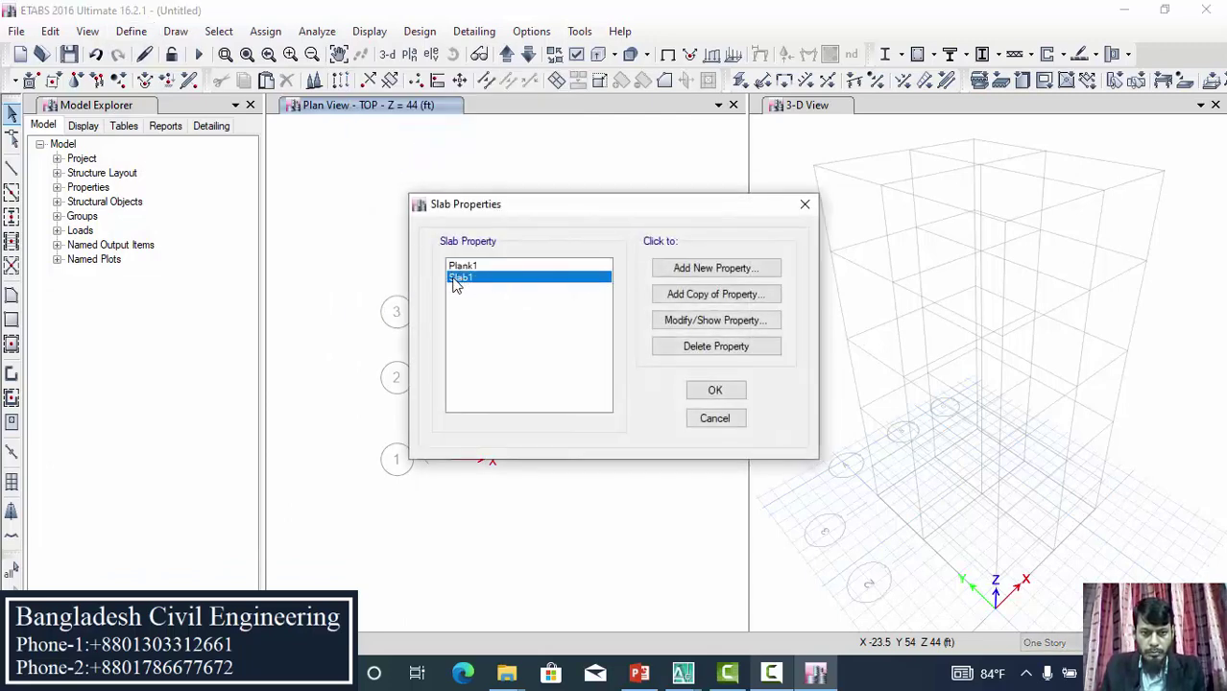
left_click(712, 323)
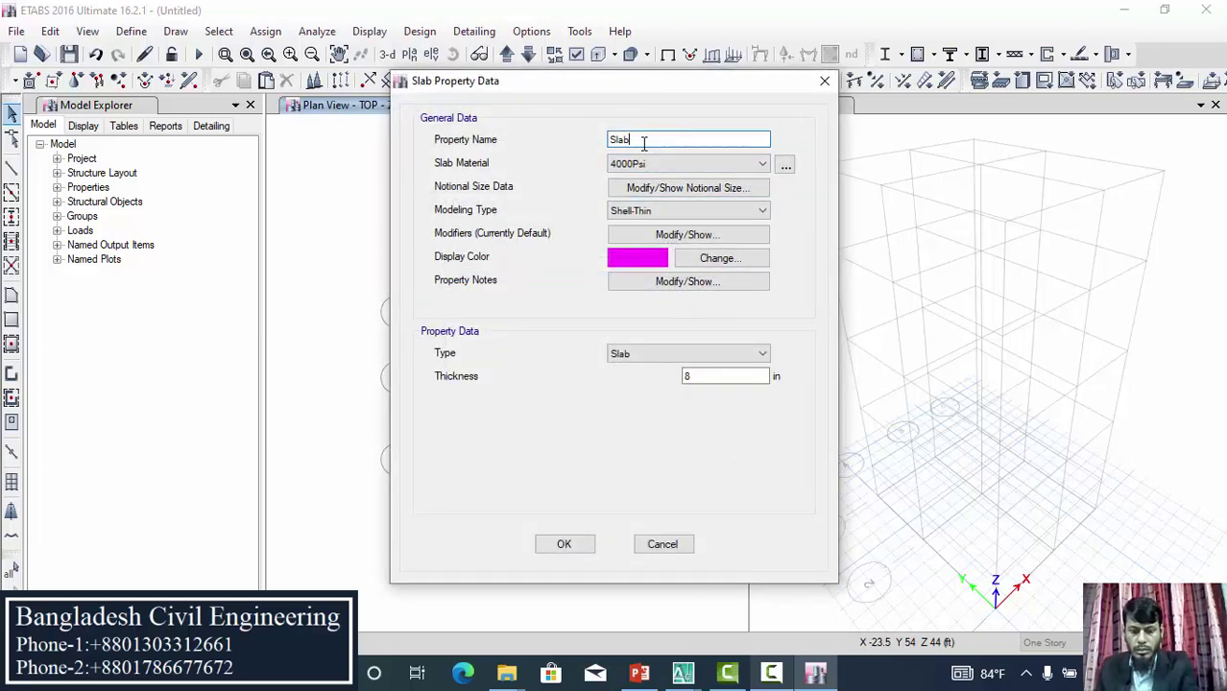
left_click(691, 163)
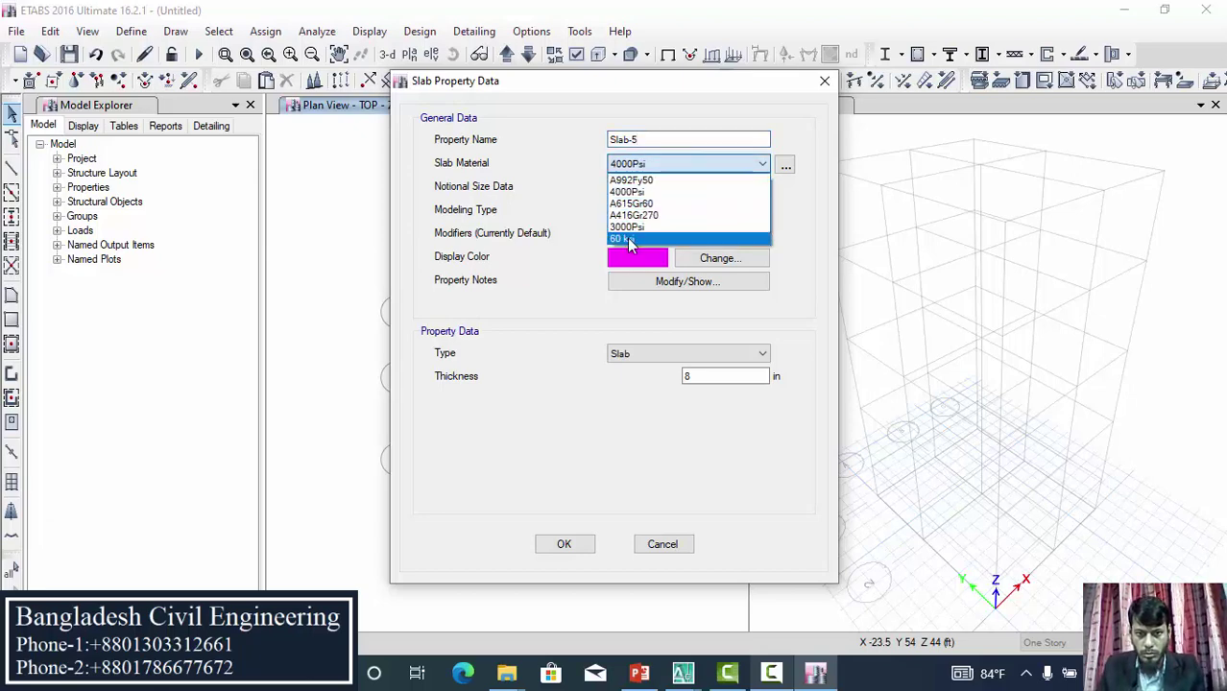
left_click(629, 227)
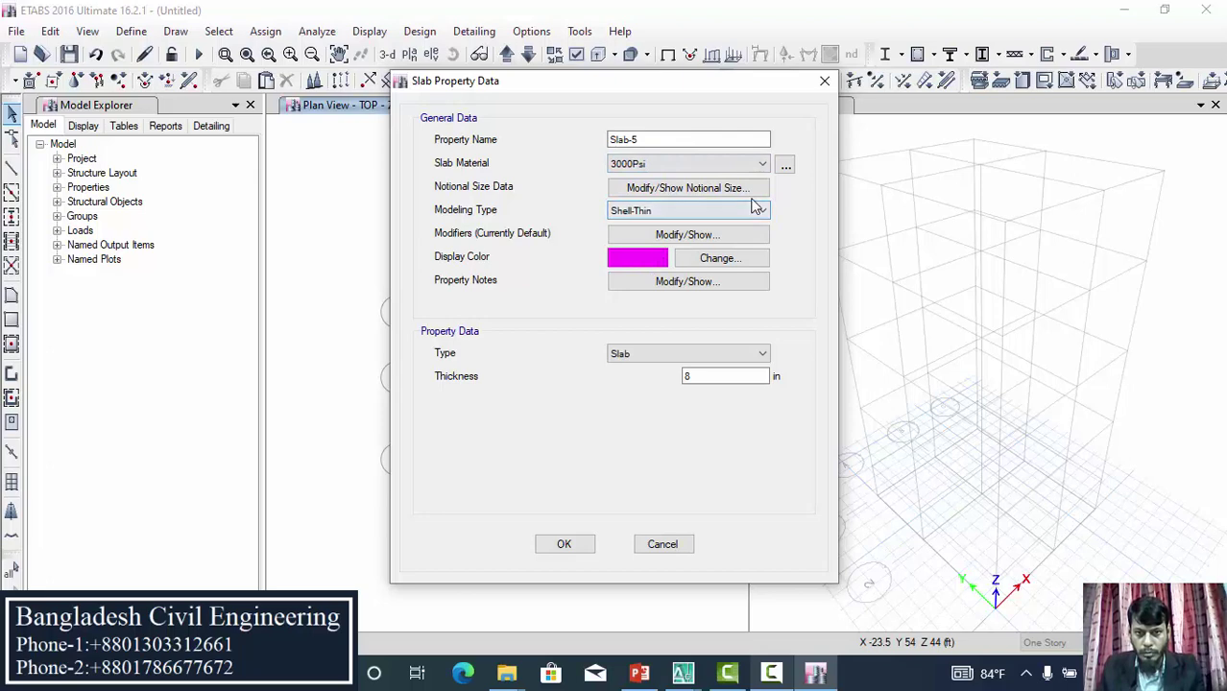
Step: Review the stiffness modifiers and notes of Slab-5, and set its thickness to 5 in
left_click(714, 239)
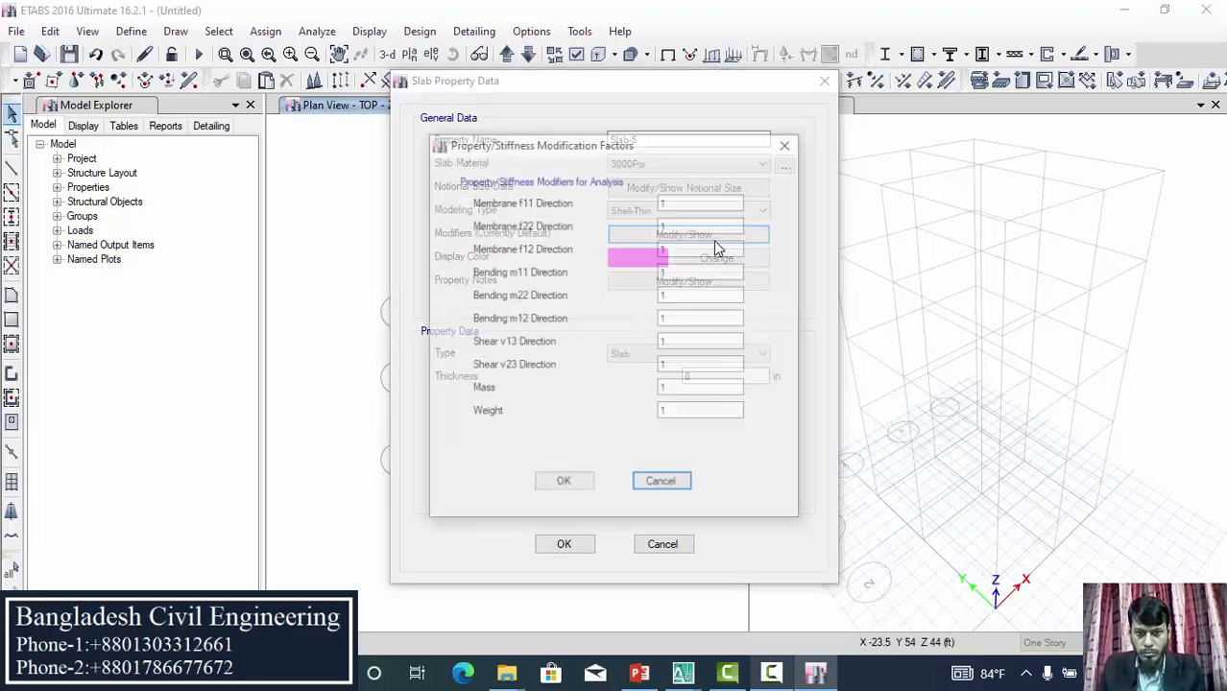
left_click(783, 146)
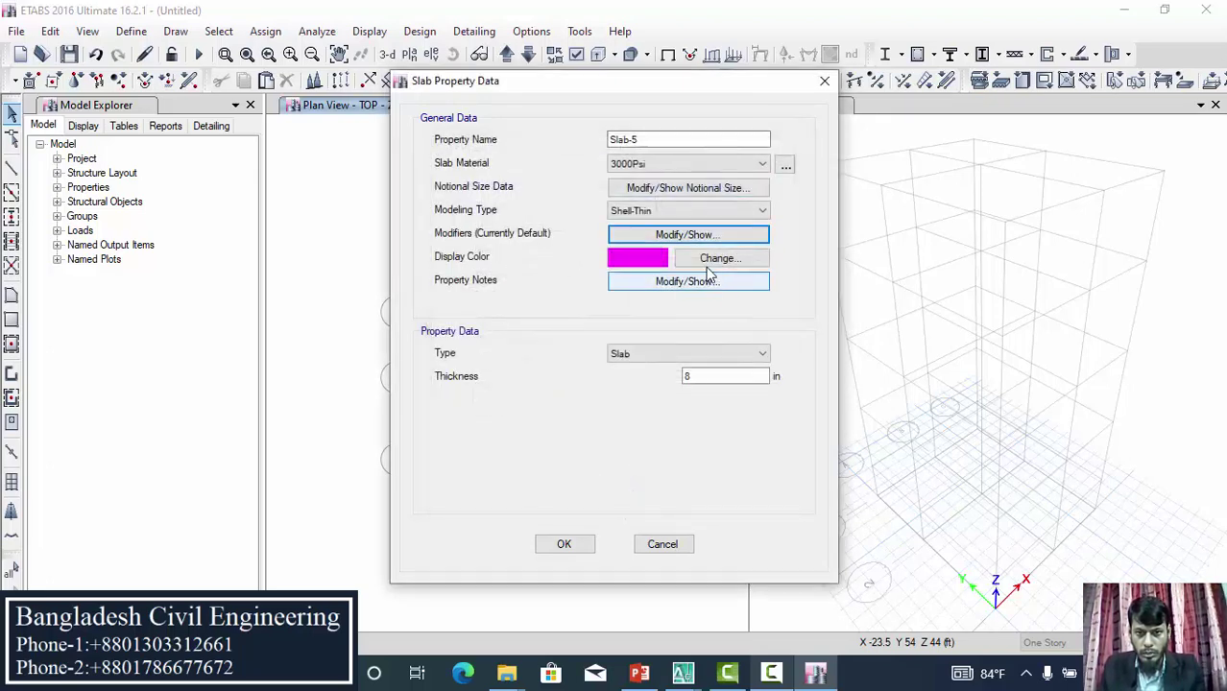
left_click(707, 282)
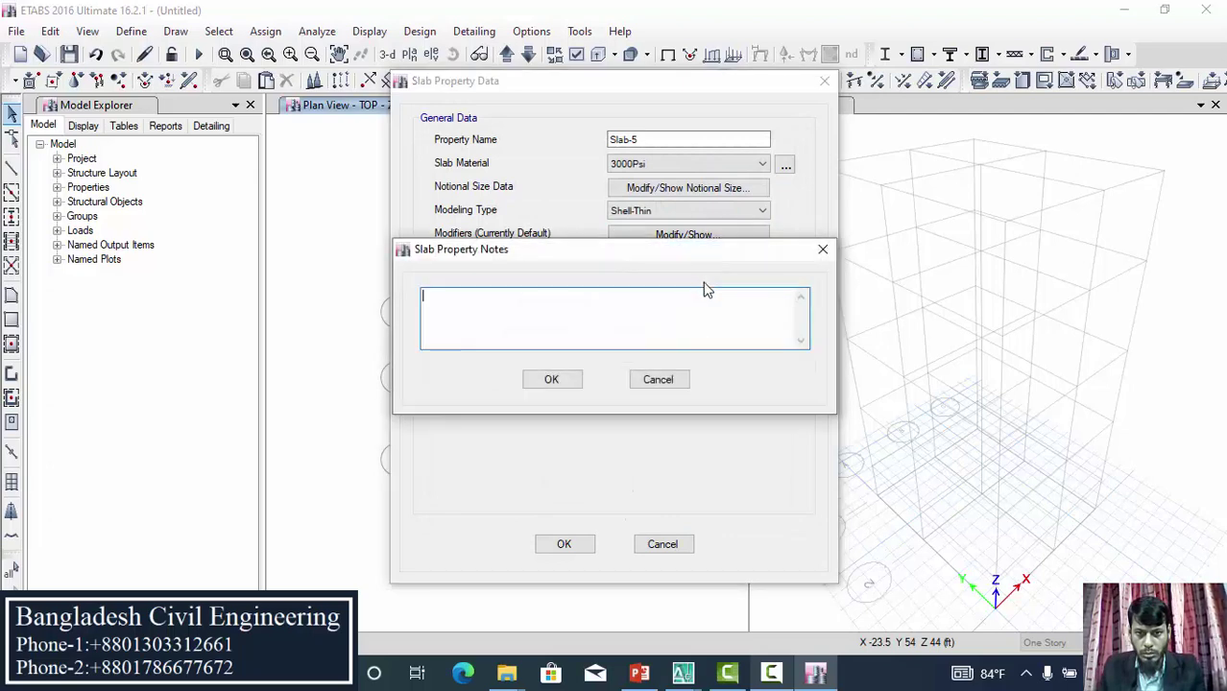
left_click(822, 250)
double_click(691, 375)
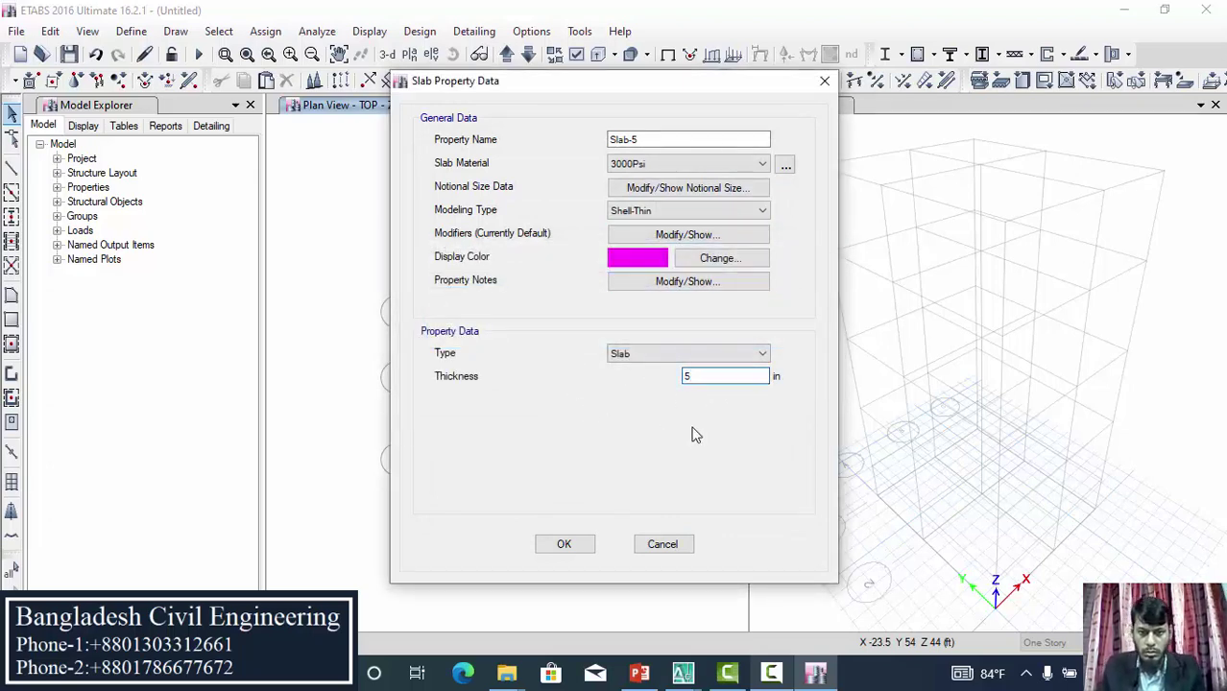
left_click(564, 545)
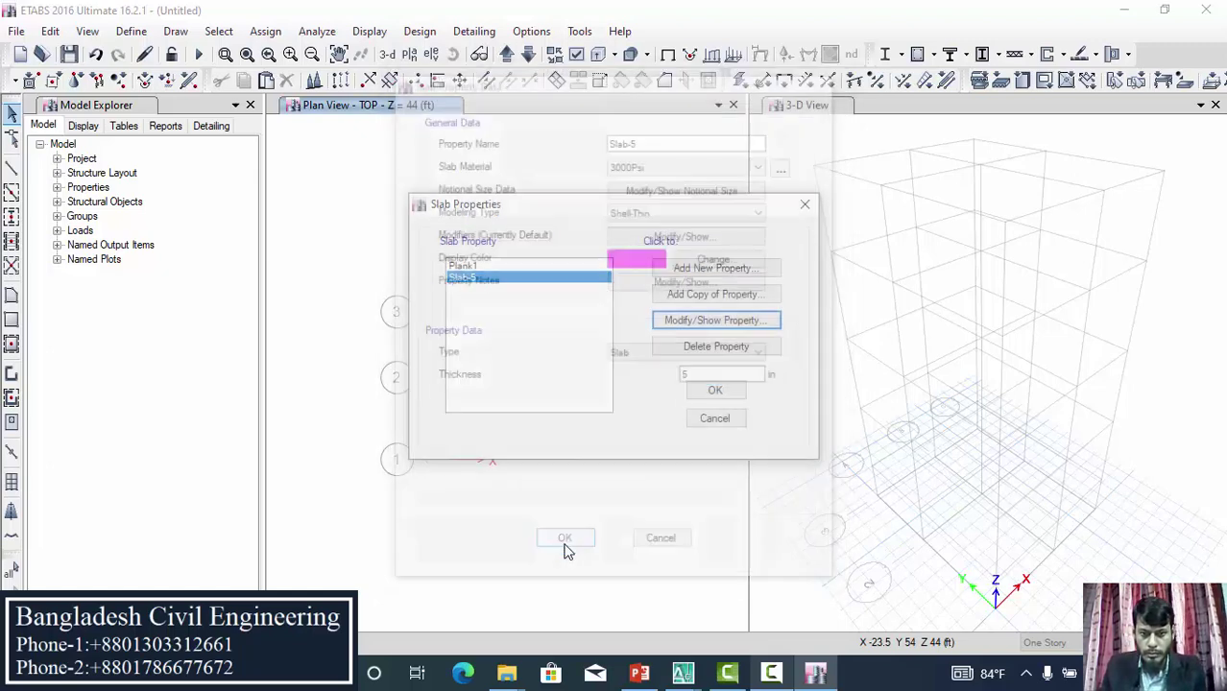
Step: Add a copy of Slab-5 named Stair Slab 6 with a thickness of 6 in, and accept the slab properties
left_click(712, 296)
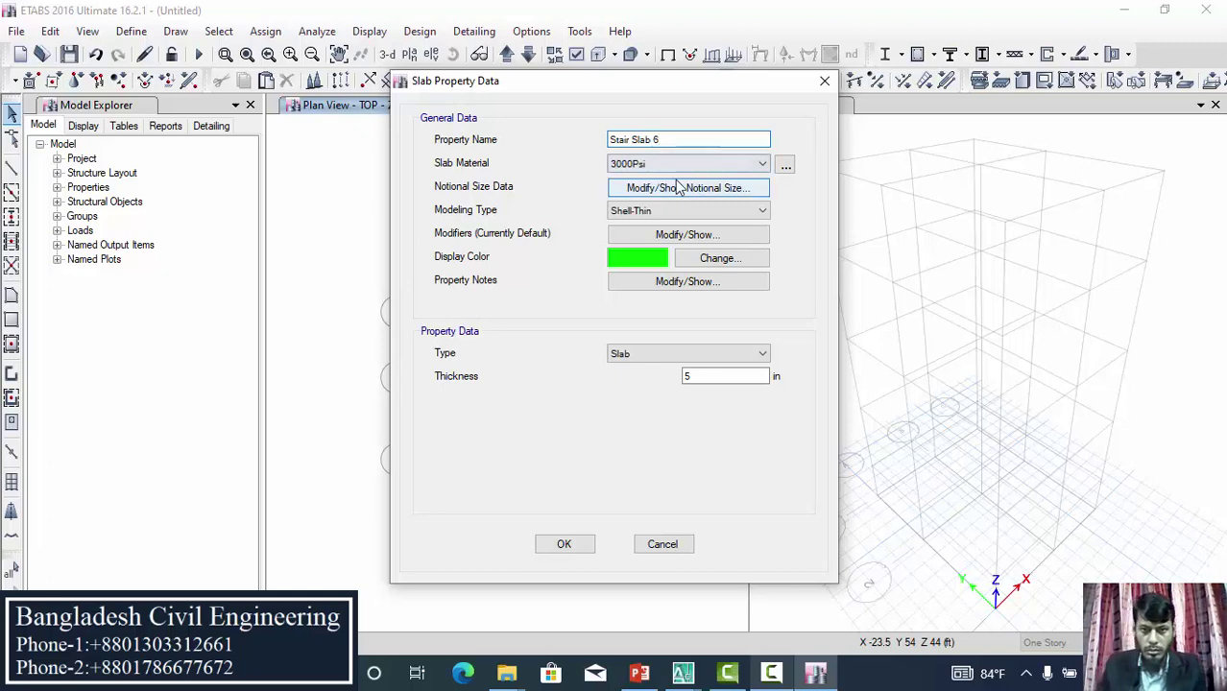
double_click(708, 375)
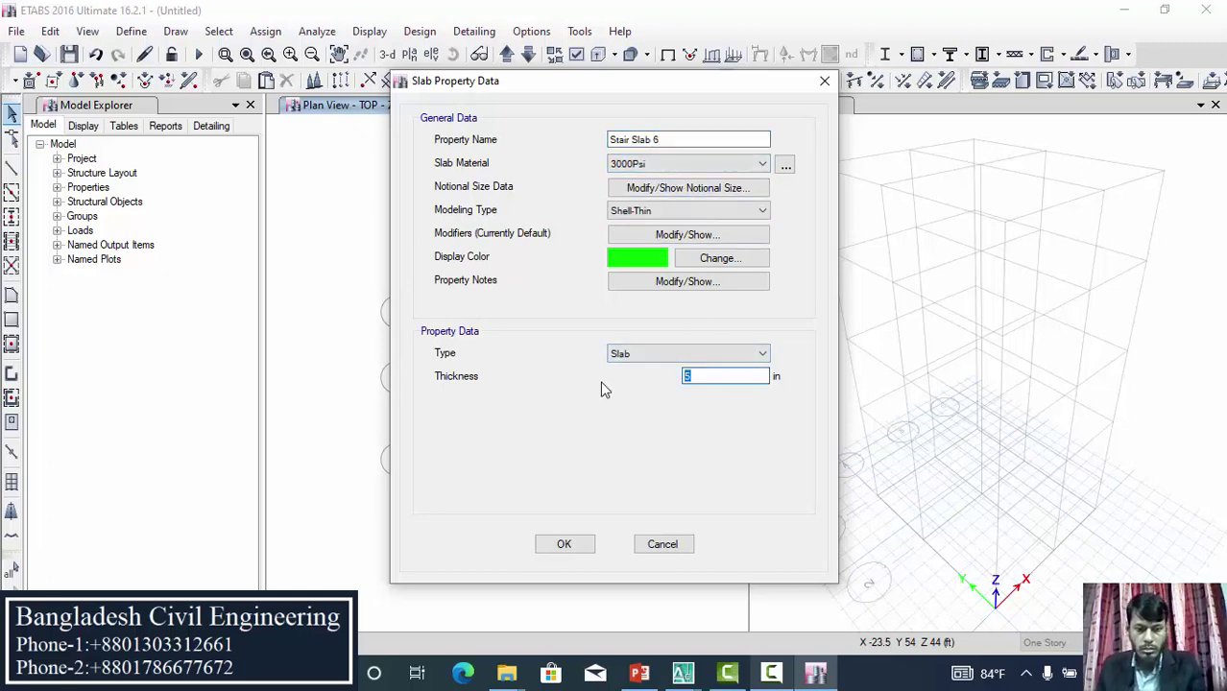
type("6")
left_click(562, 547)
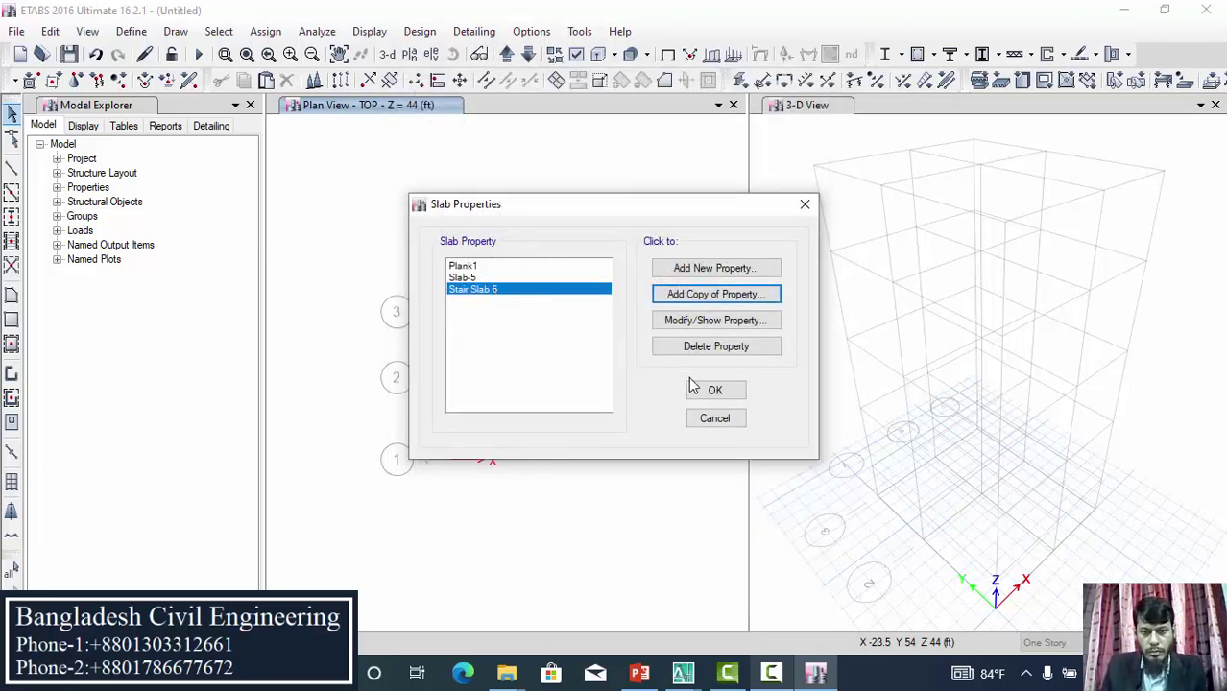
left_click(718, 391)
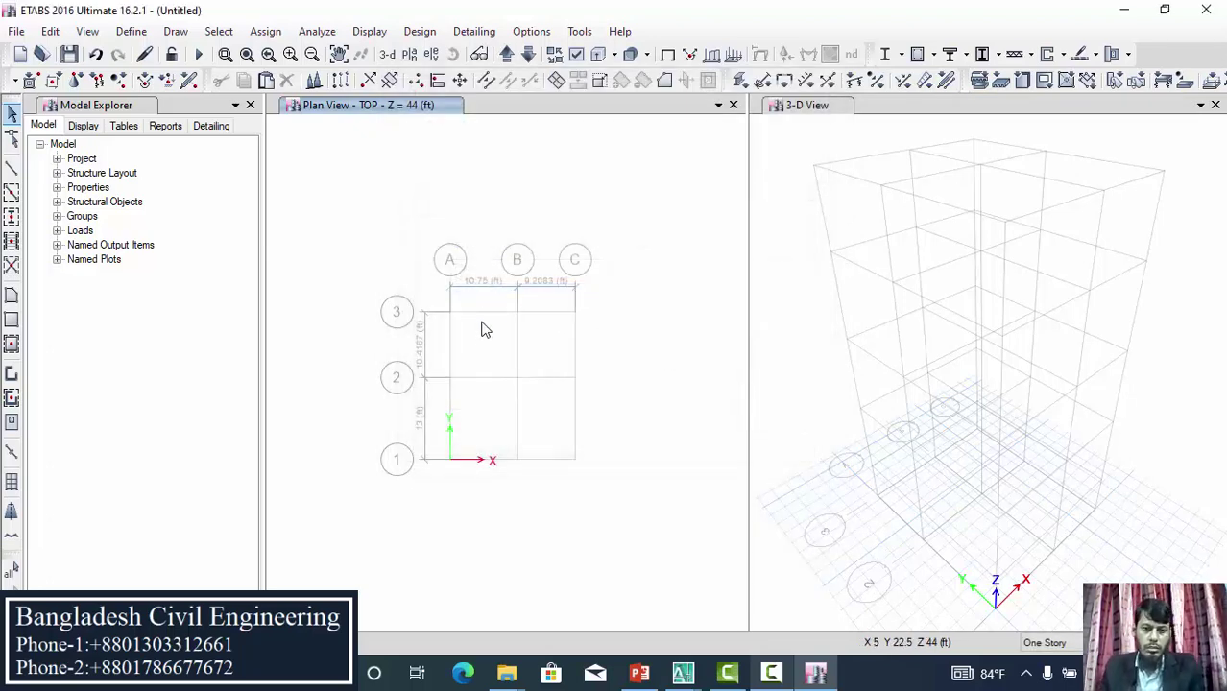
scroll(485, 330, "up", 3)
scroll(452, 260, "down", 3)
scroll(446, 254, "up", 1)
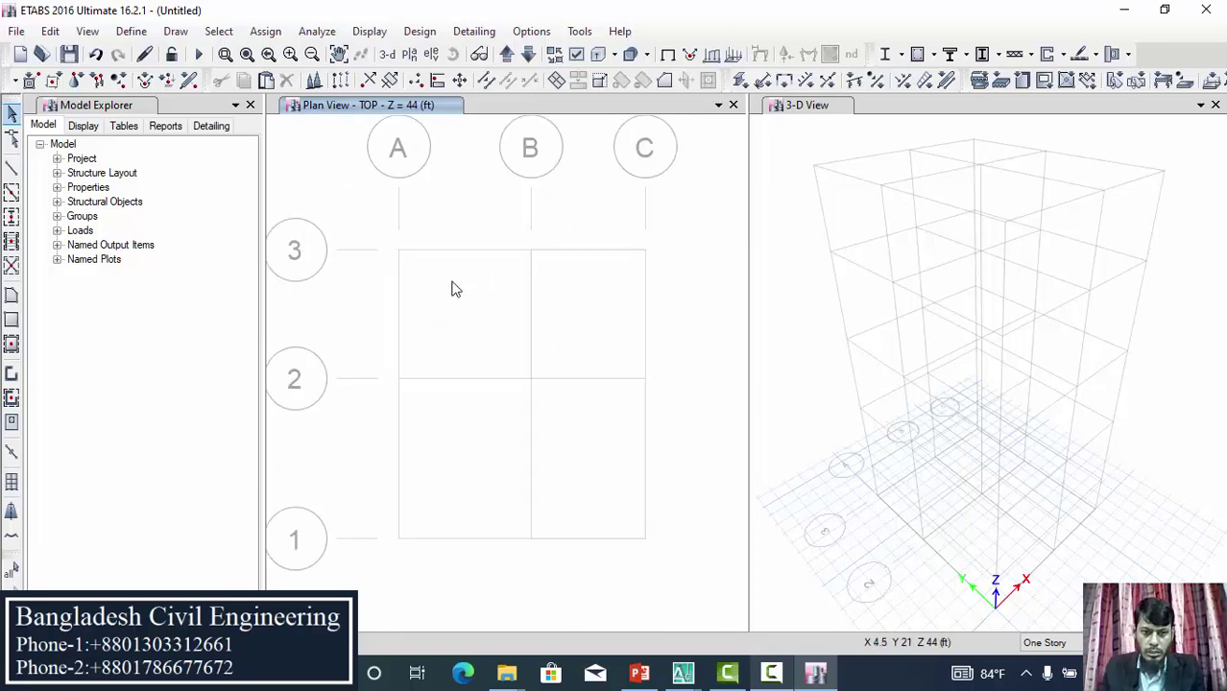
scroll(456, 289, "up", 1)
scroll(456, 289, "down", 2)
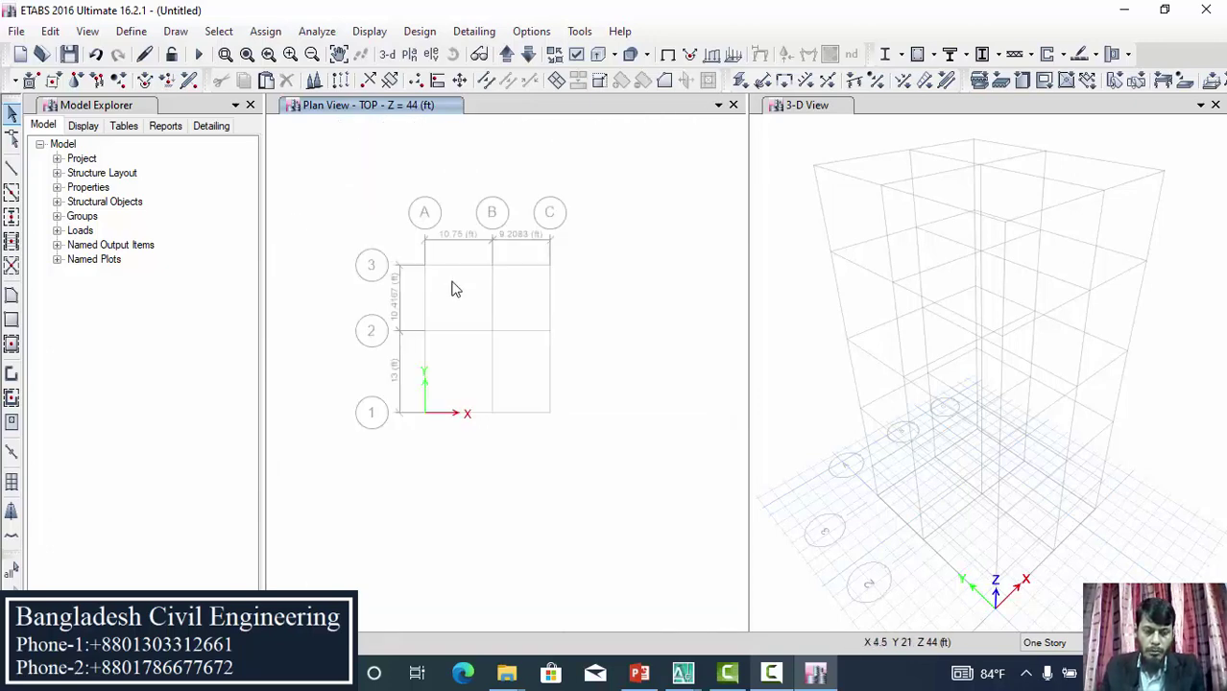